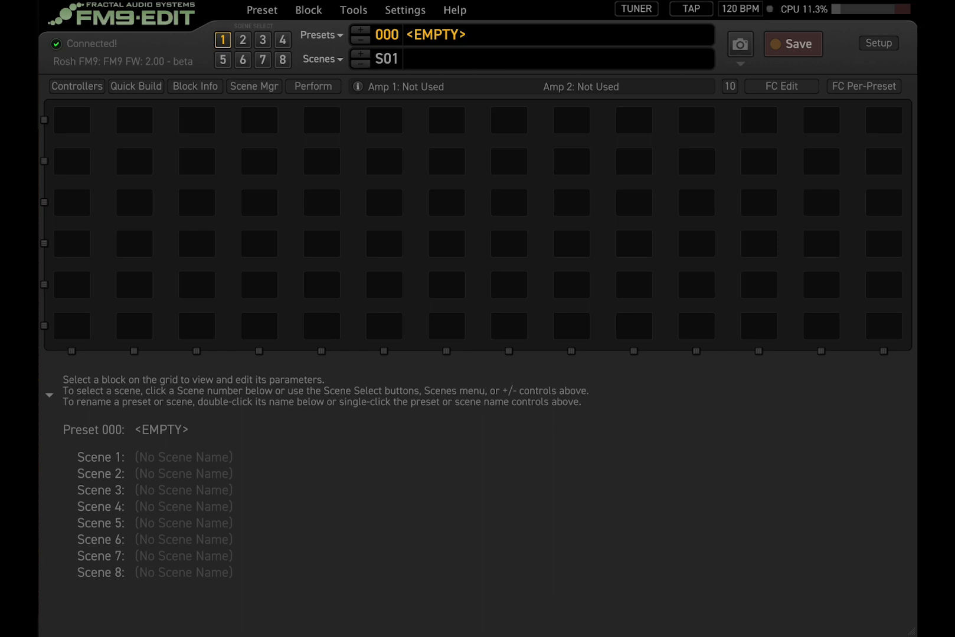
Step: Place the Input 1, Amp 1, Cab 1 and Output 1 blocks along the grid's third row, leaving empty slots between them for effects
left_click(152, 92)
left_click_drag(71, 419, 196, 203)
left_click_drag(407, 418, 384, 207)
left_click_drag(506, 421, 447, 205)
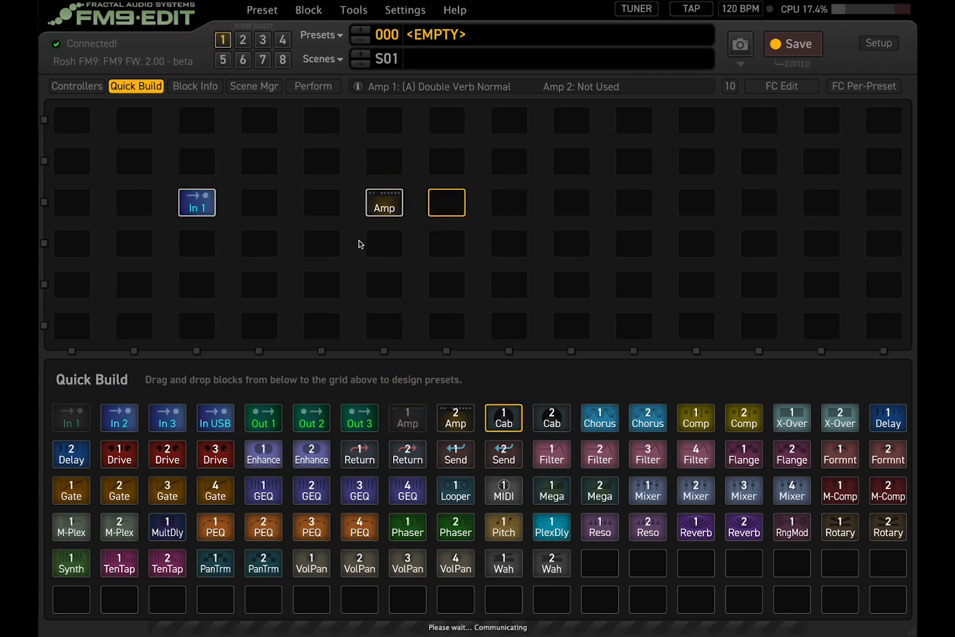
left_click_drag(263, 418, 697, 207)
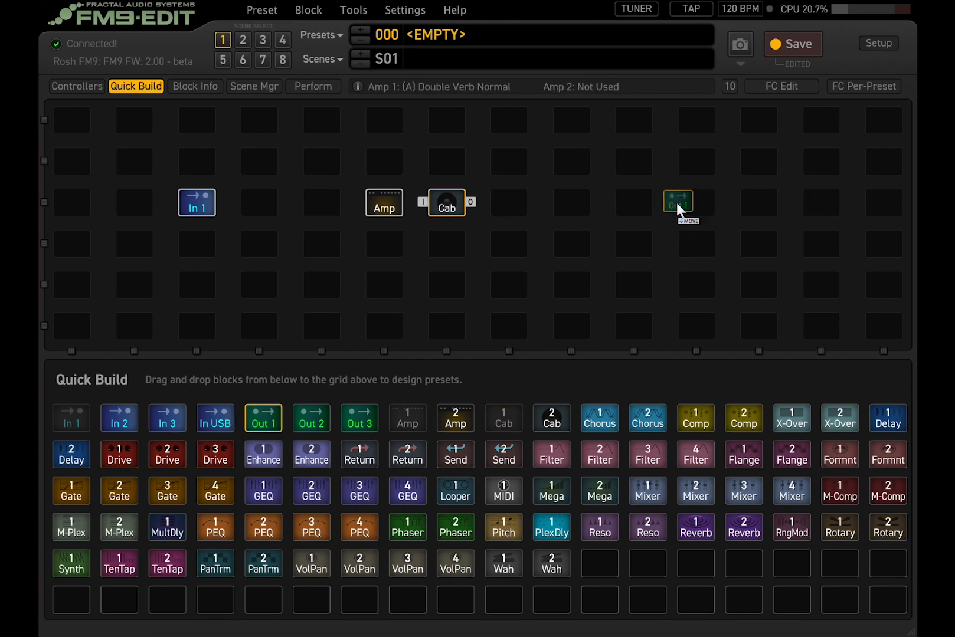
Step: Connect the Input 1 block through the Amp and Cab to Output 1 and close the block palette
left_click(222, 205)
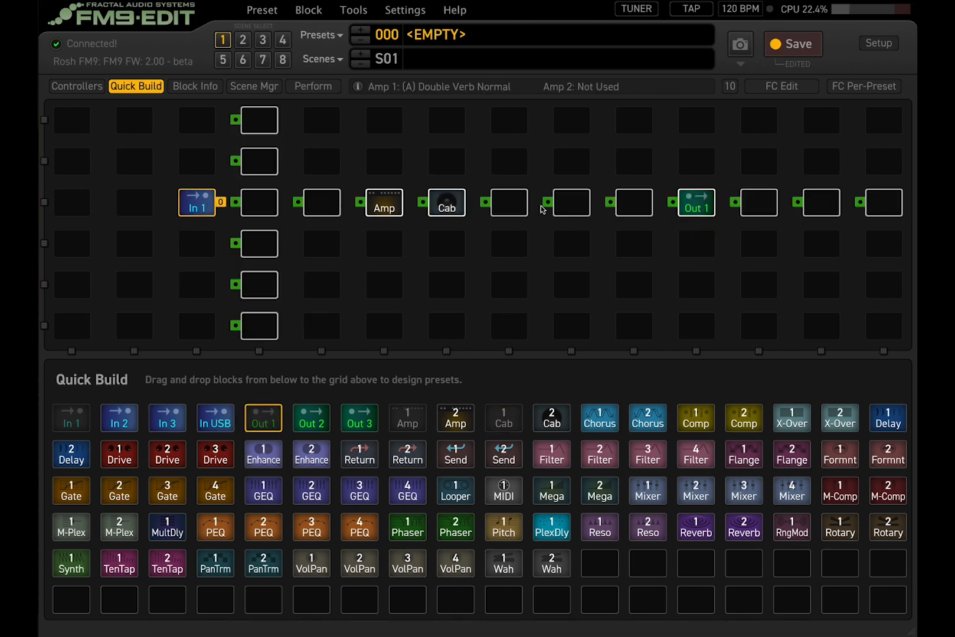
left_click(671, 205)
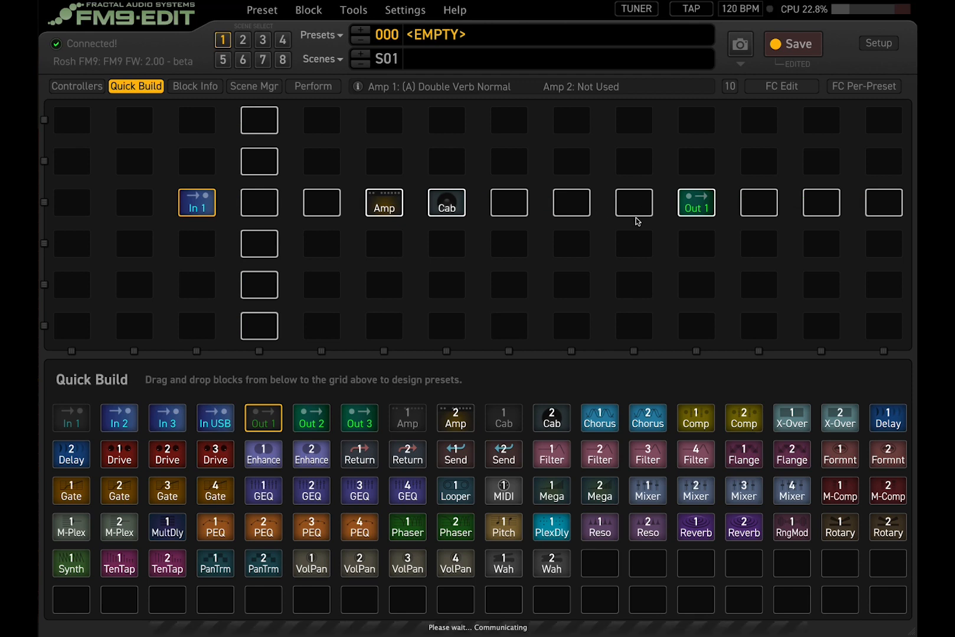
left_click(147, 85)
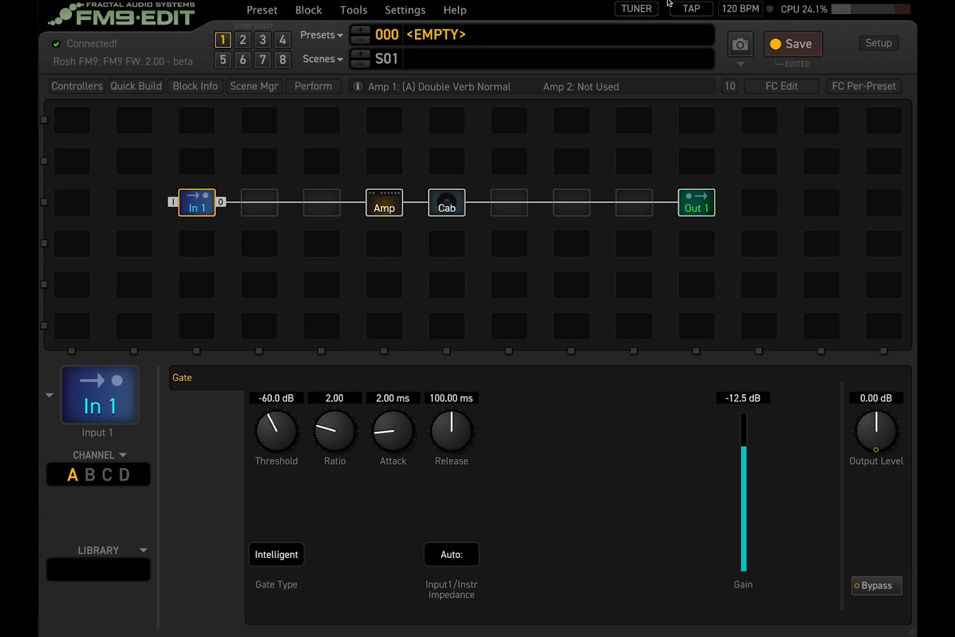
Step: Rename preset 000 as "gapless preset"
left_click(476, 33)
type("gapl")
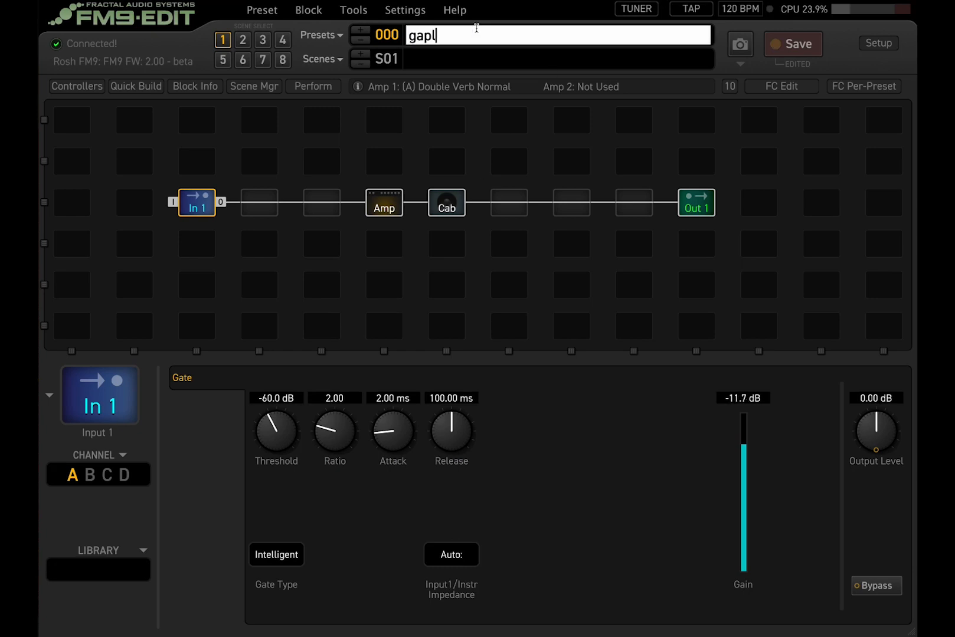
type("ess preset")
key("Return")
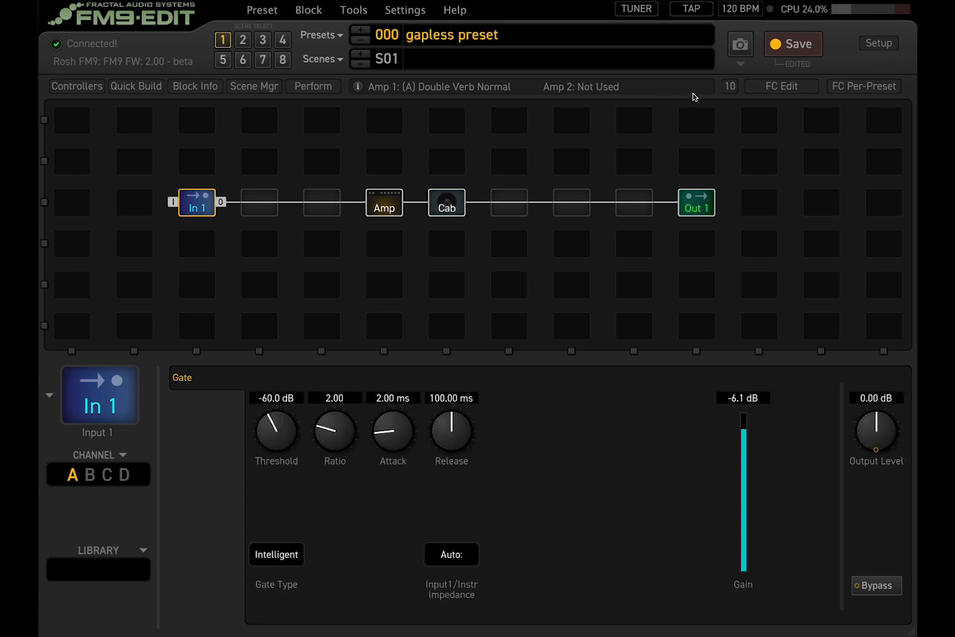
Step: Load the 2x12 Double Verb 57 A impulse response into the Cab 1 slot of the Cab block's channel A
left_click(388, 205)
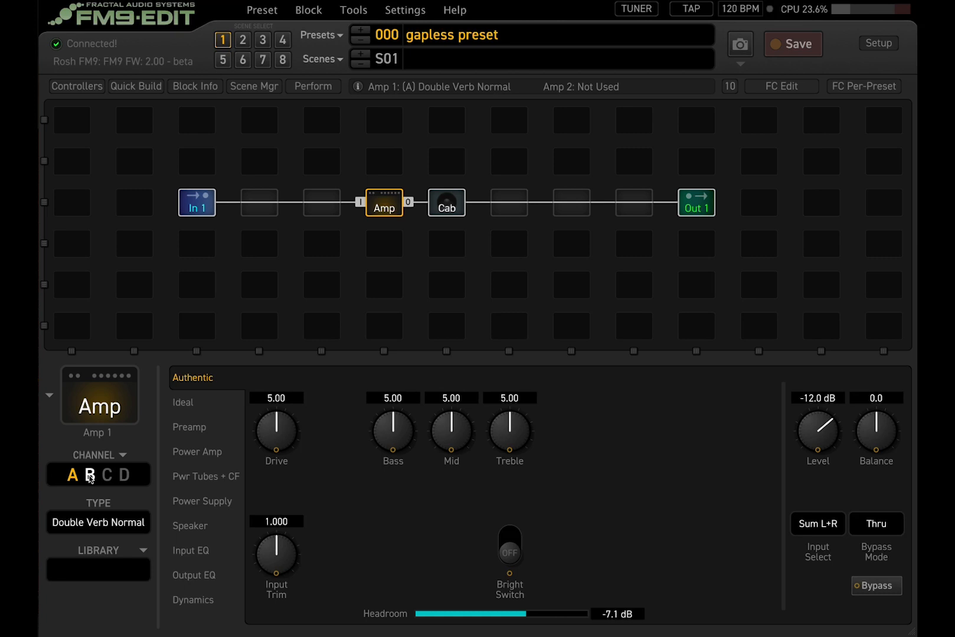
left_click(458, 208)
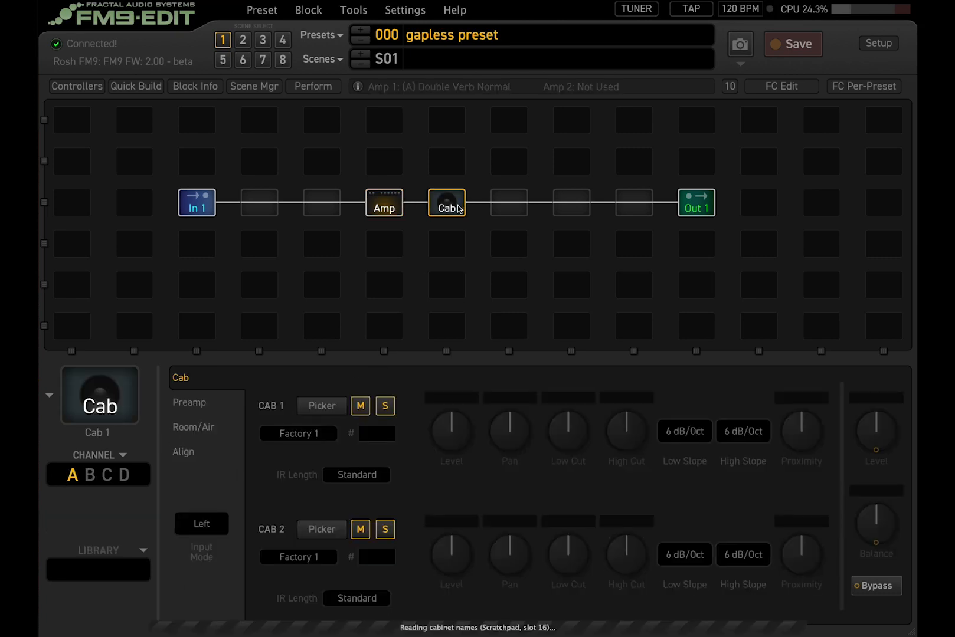
left_click(322, 405)
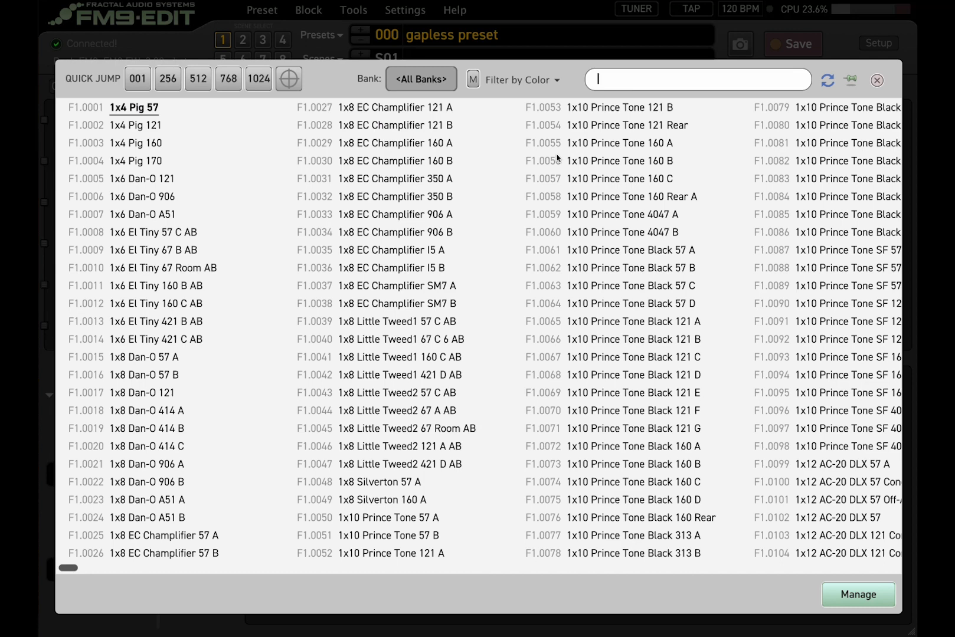
type("2x12")
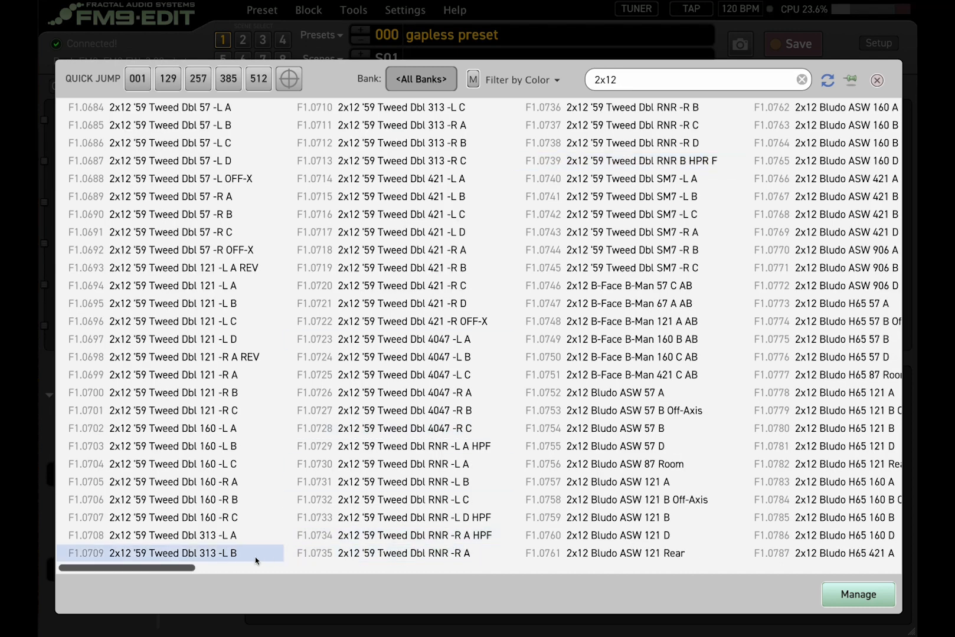
left_click_drag(185, 569, 533, 582)
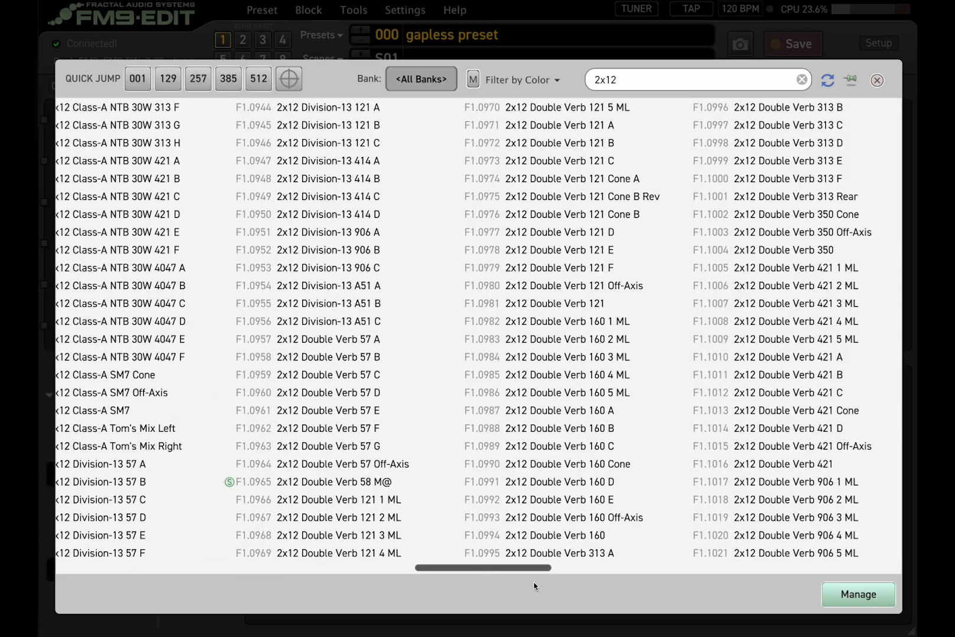
double_click(358, 339)
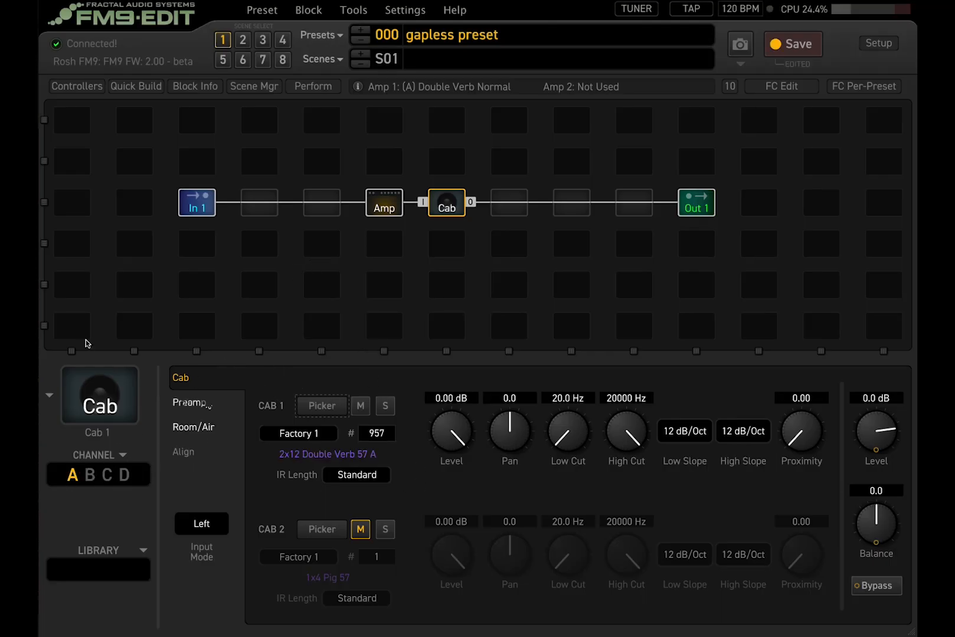
Step: Set channel B of the Amp block to the Brit 800 type and select the Cab block
left_click(371, 207)
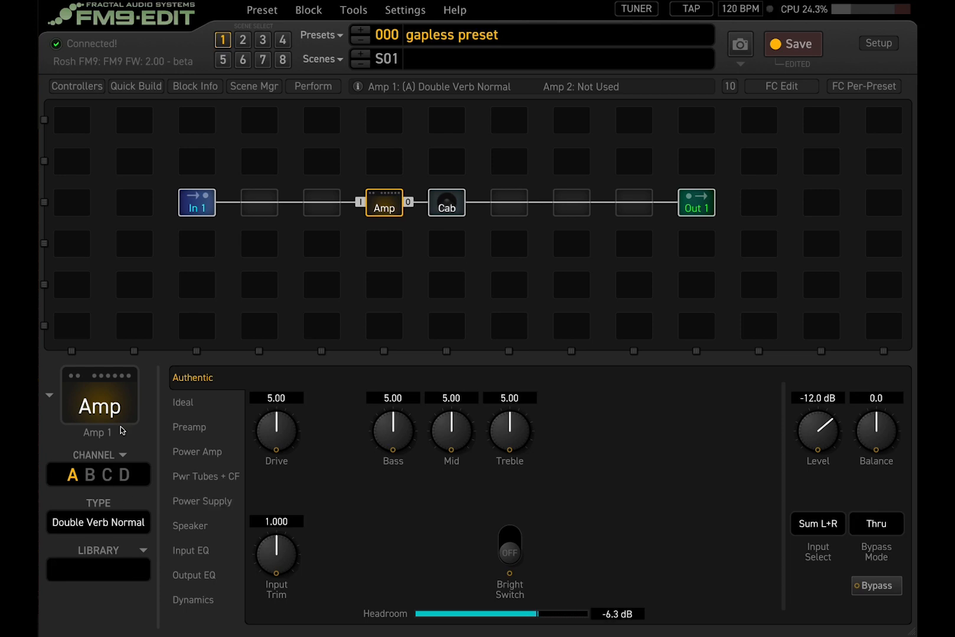
left_click(90, 475)
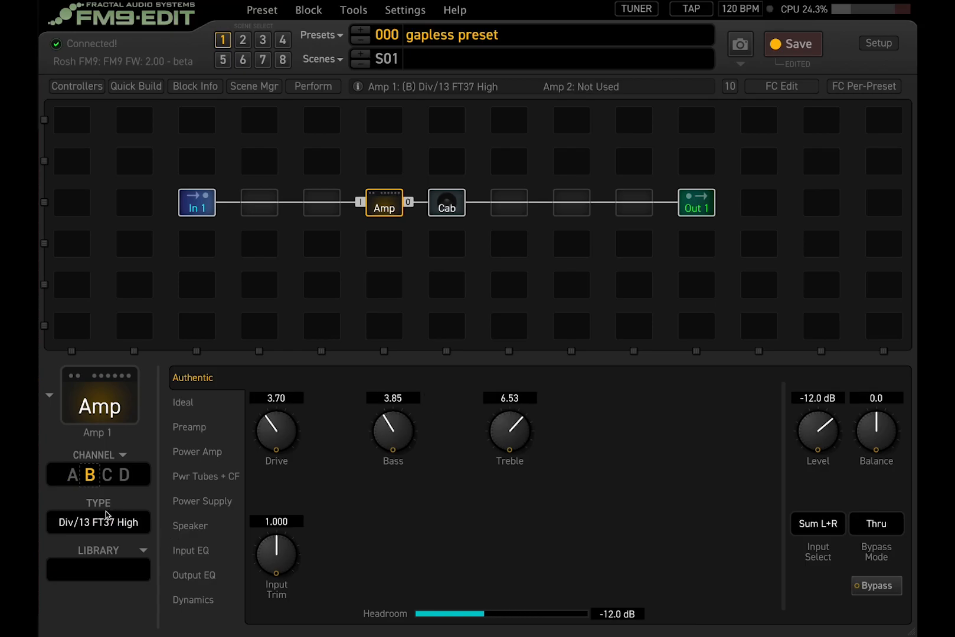
left_click(107, 515)
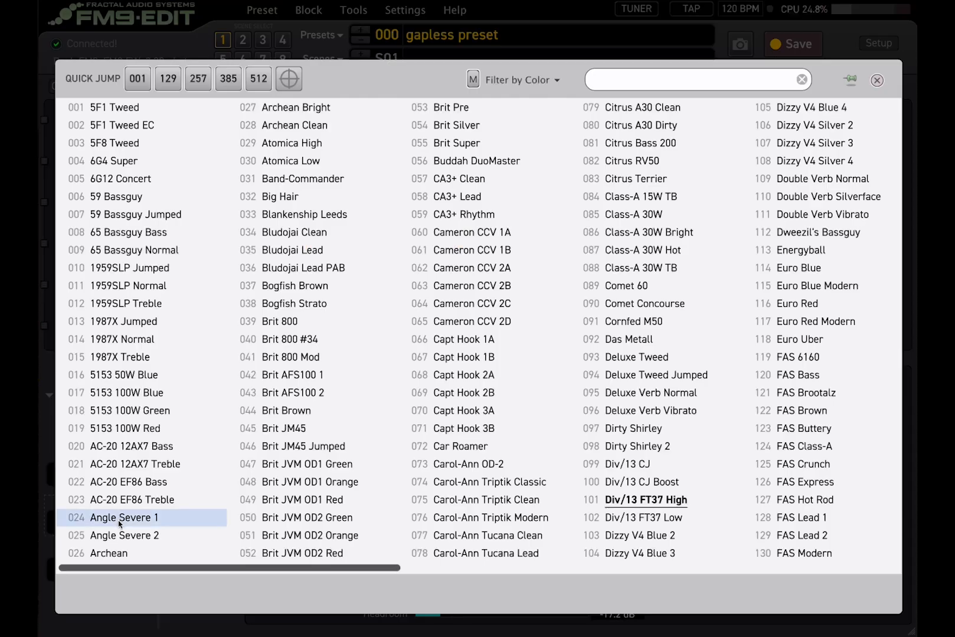
left_click(273, 321)
left_click(447, 204)
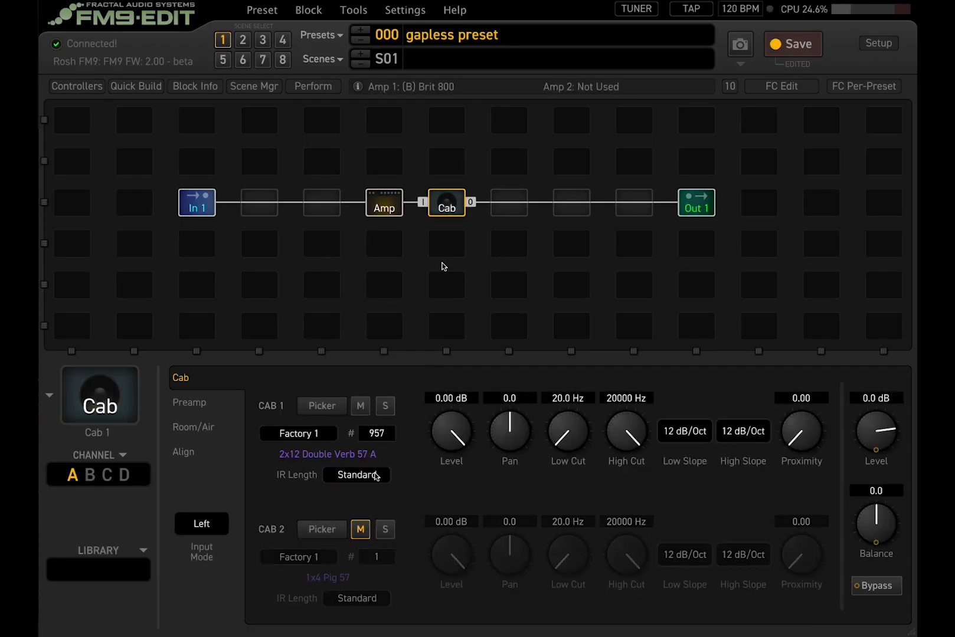
left_click(329, 408)
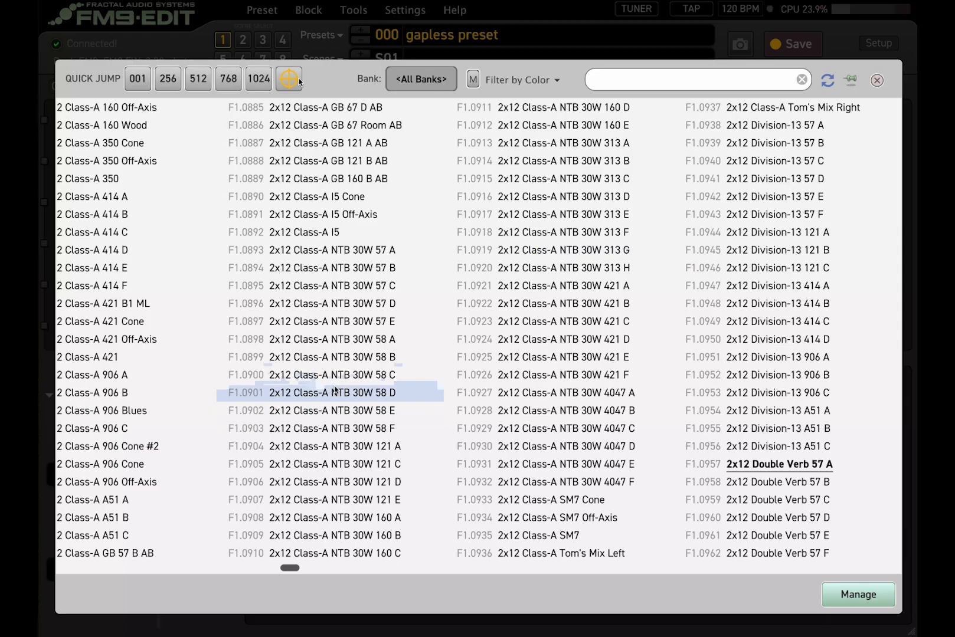
left_click(609, 80)
type("4x1")
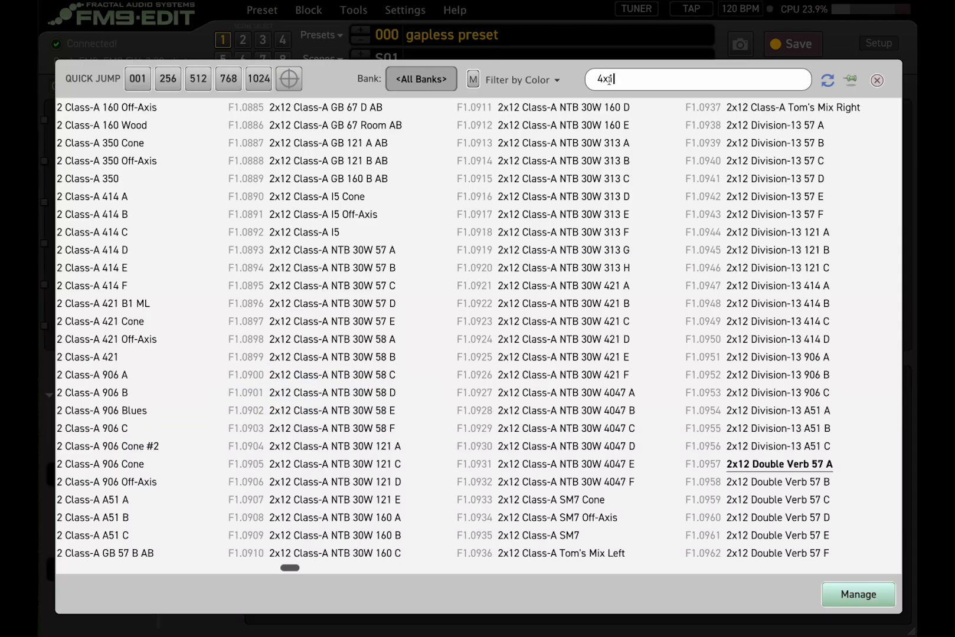
type("2")
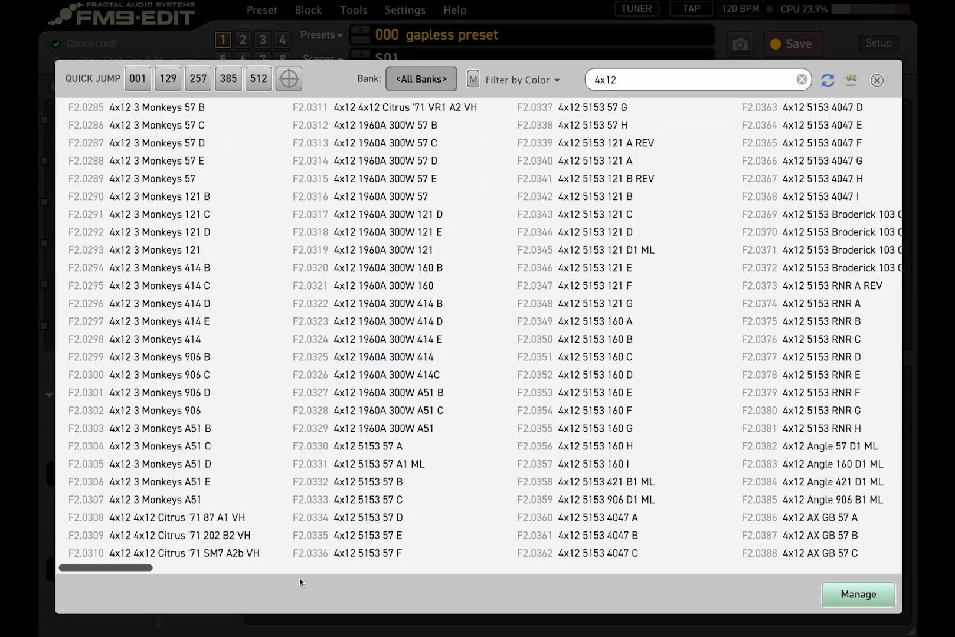
left_click_drag(130, 570, 348, 573)
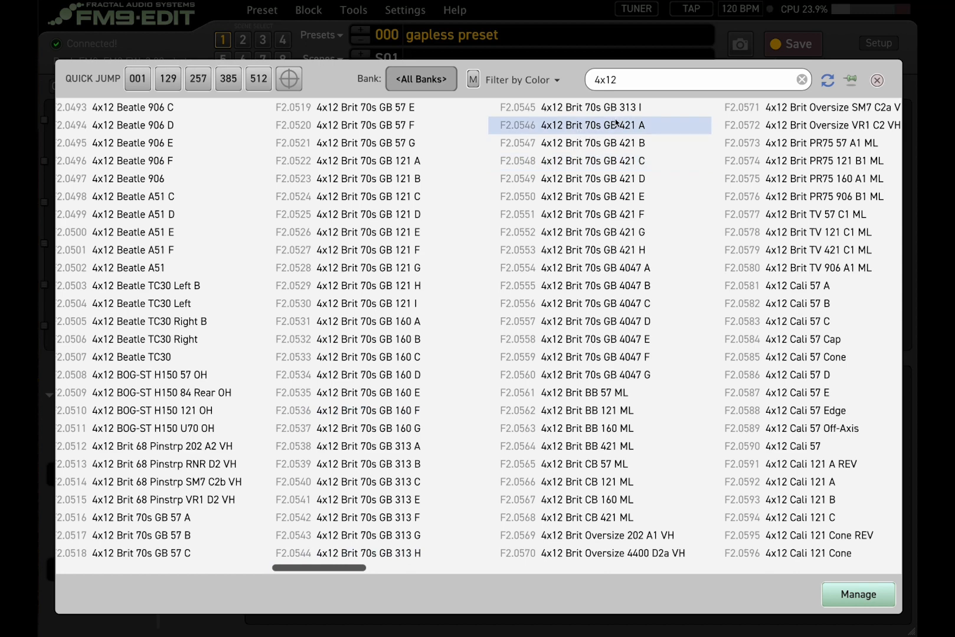
left_click(659, 75)
left_click(686, 77)
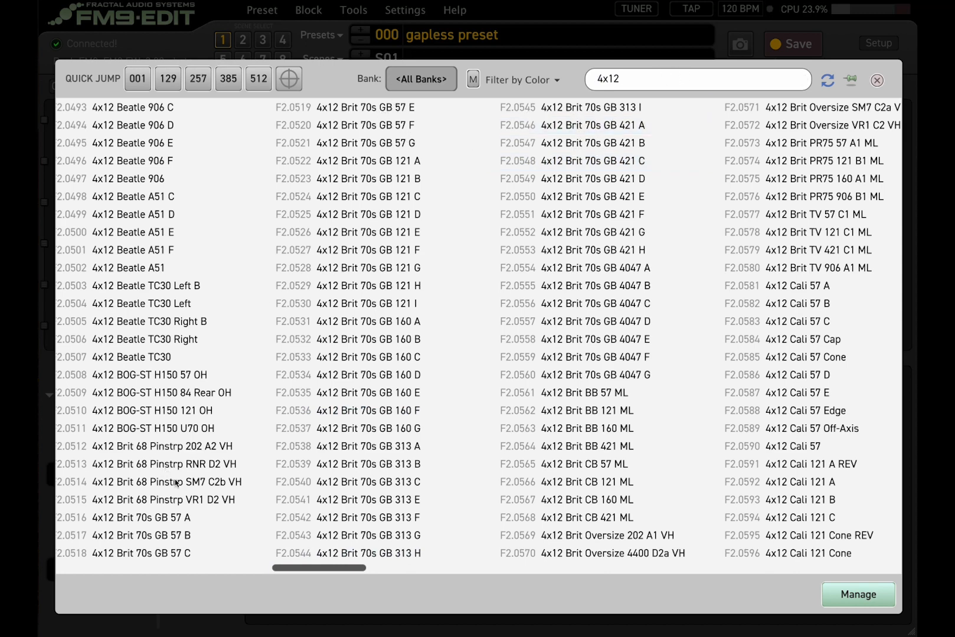
left_click(175, 516)
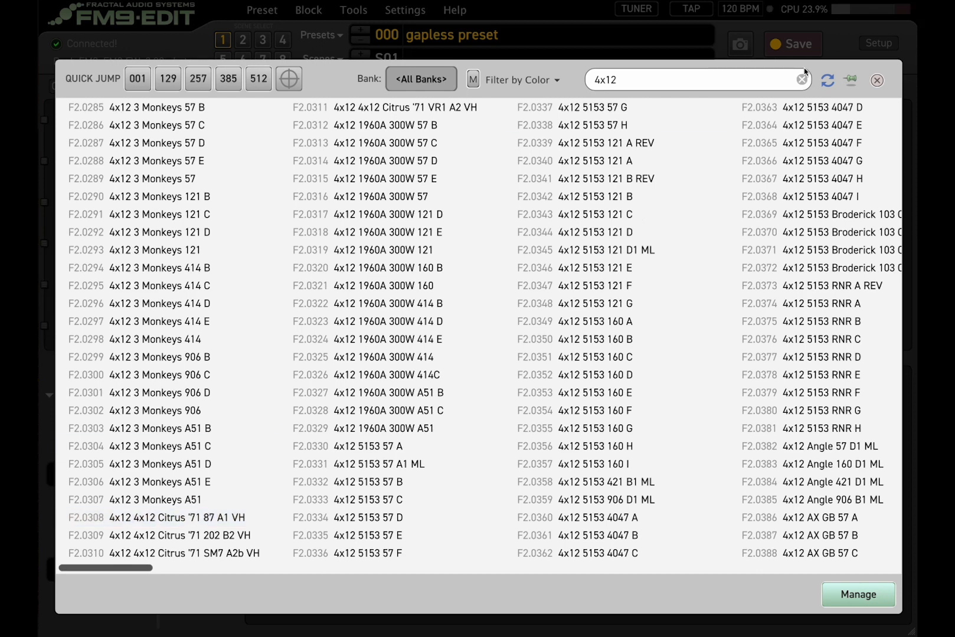
left_click(877, 80)
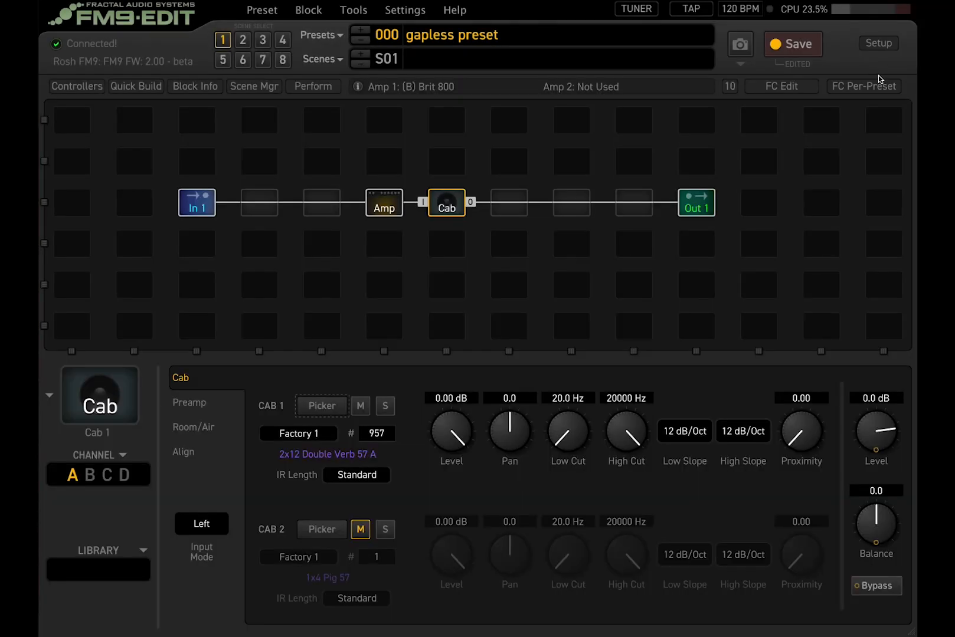
Step: Load the 4x12 Brit 70s GB 57 F impulse response into the Cab 1 slot and save the preset
left_click(324, 406)
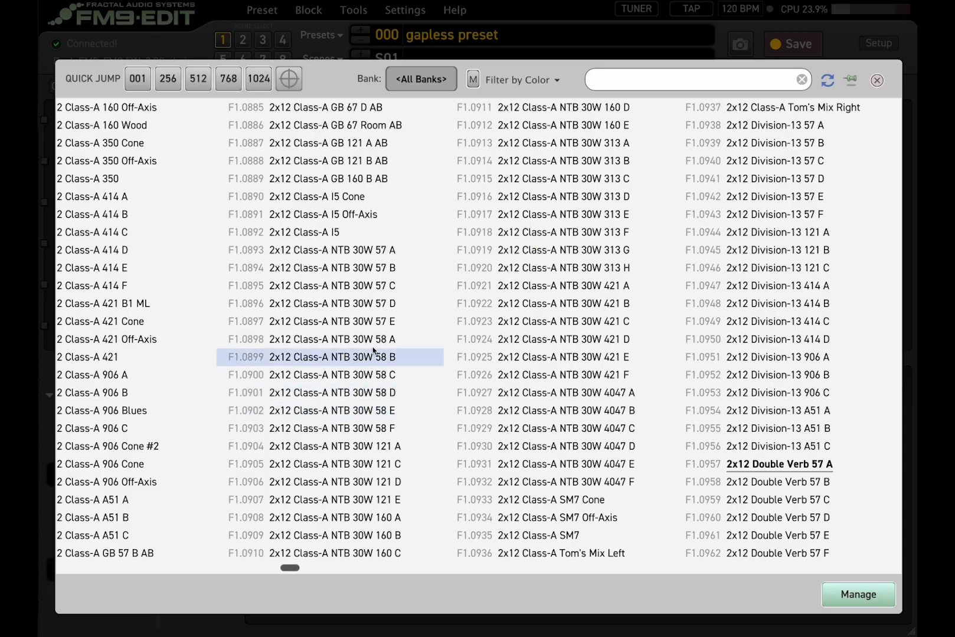
left_click(630, 84)
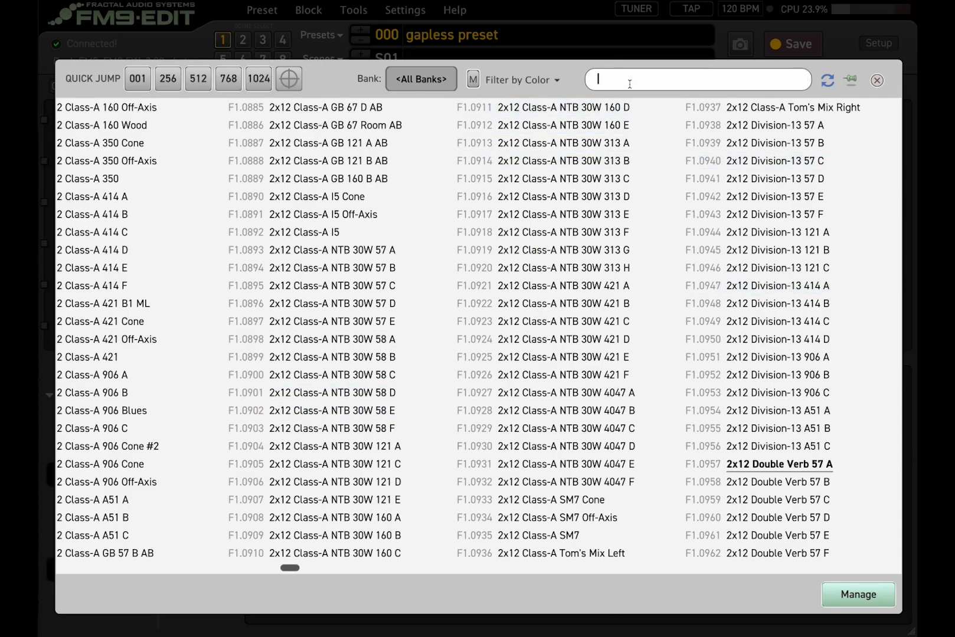
type("4x12")
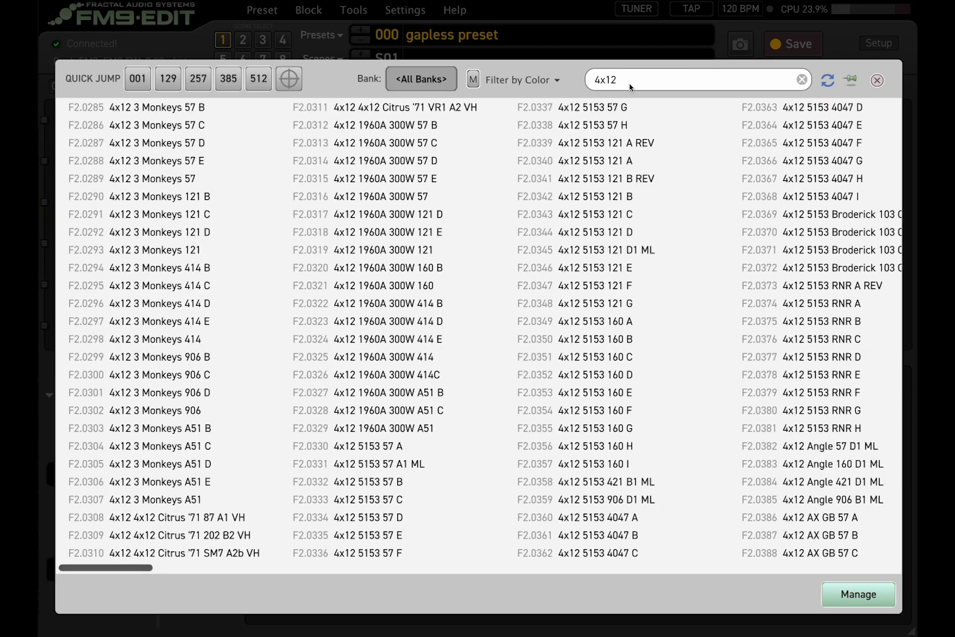
left_click(612, 573)
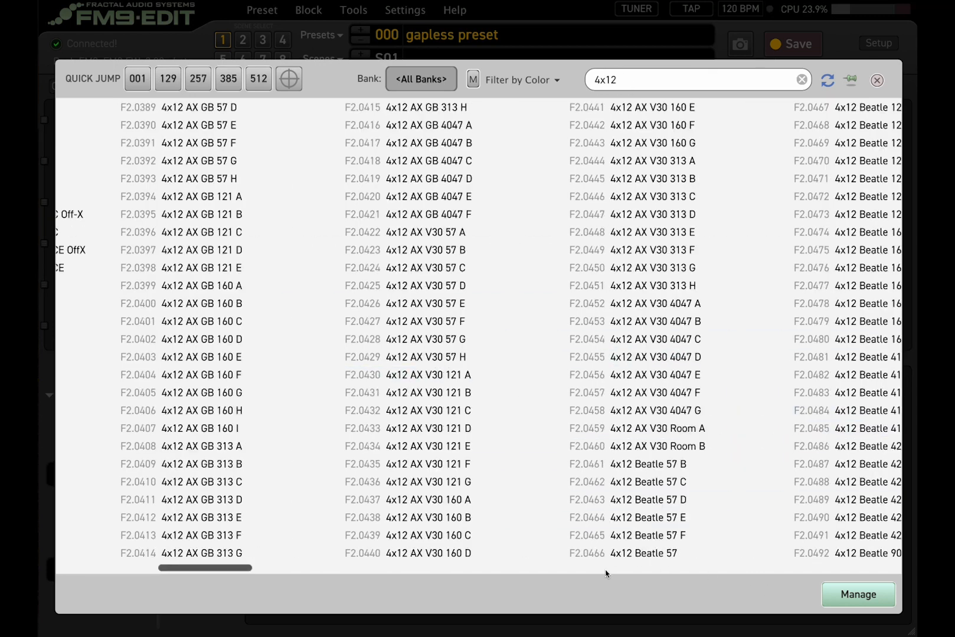
left_click_drag(220, 569, 341, 576)
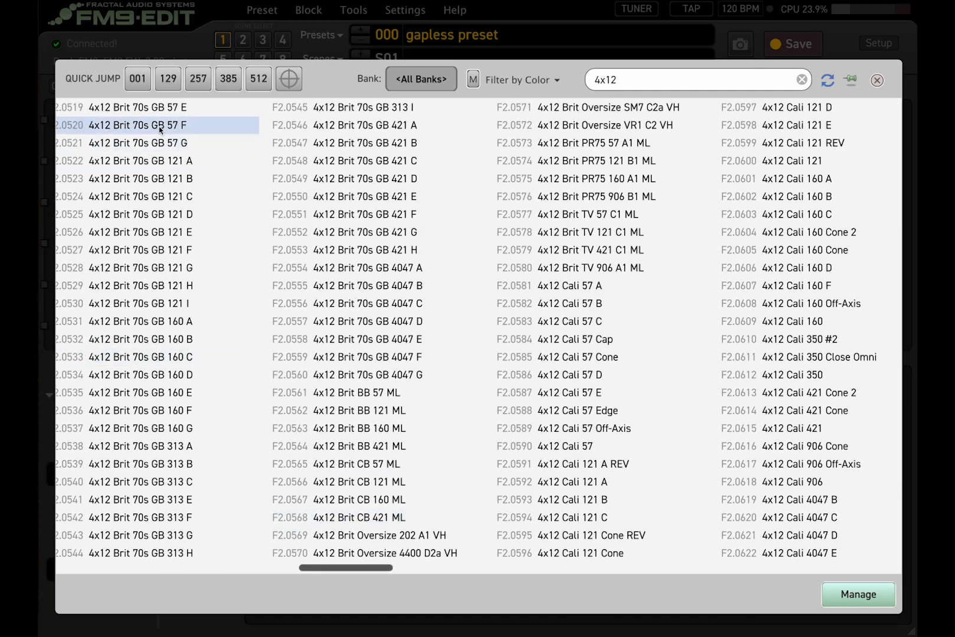
double_click(141, 125)
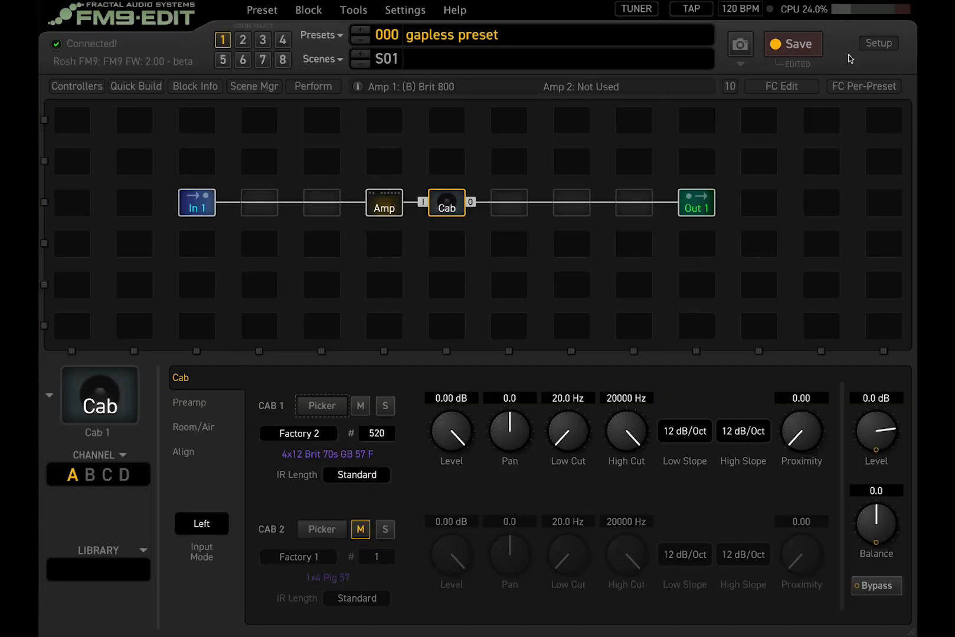
left_click(797, 47)
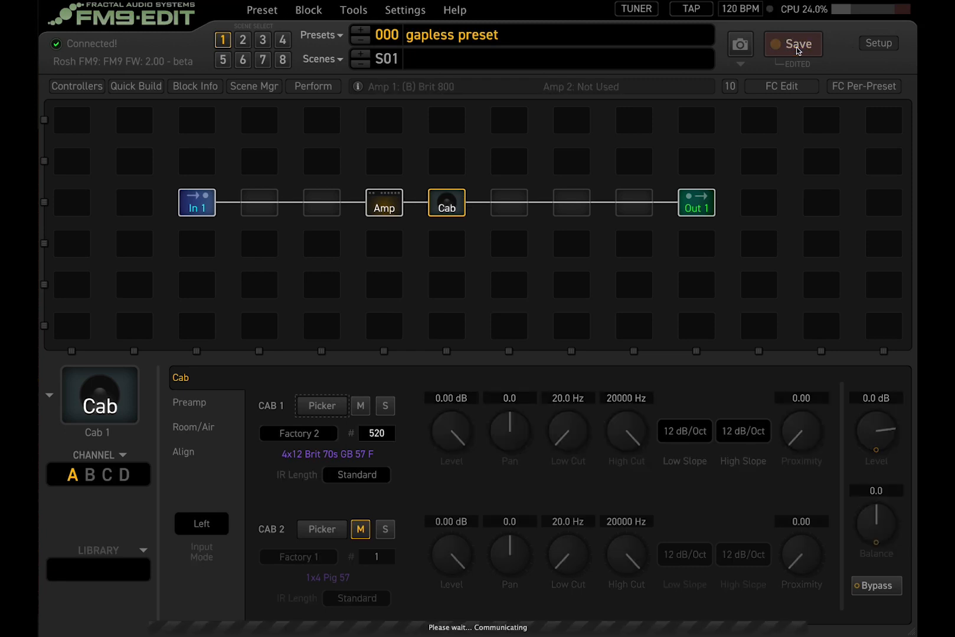
Step: Compare the Amp block's channels A and B, and set channel B's Drive to 6.56
left_click(379, 203)
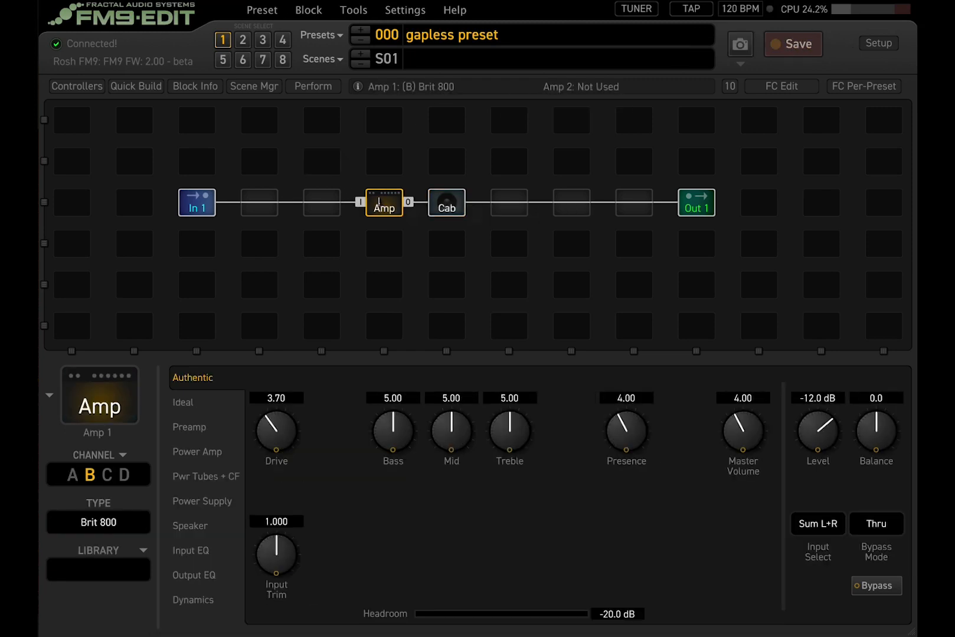
left_click(69, 476)
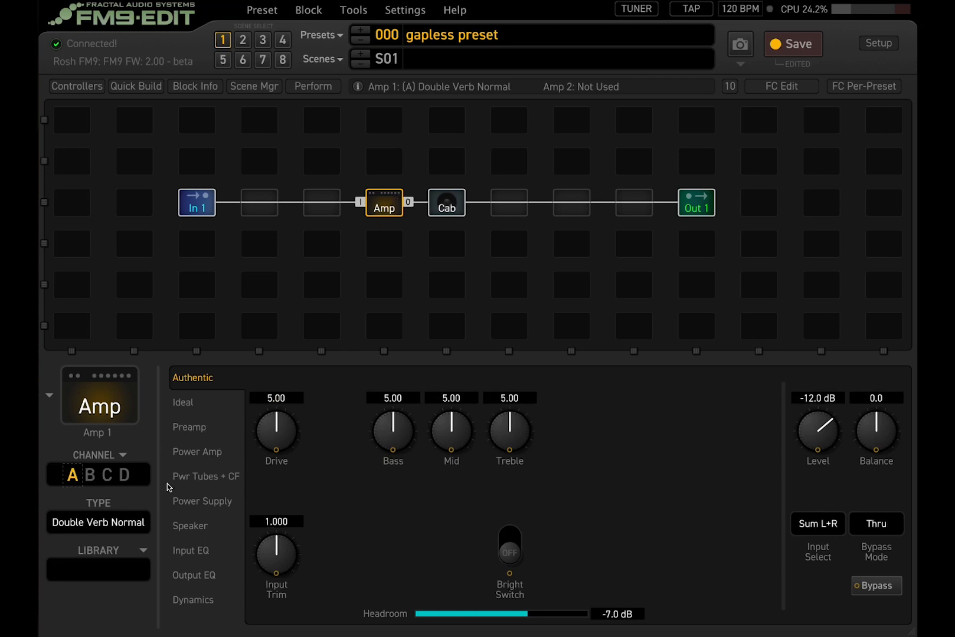
left_click(88, 477)
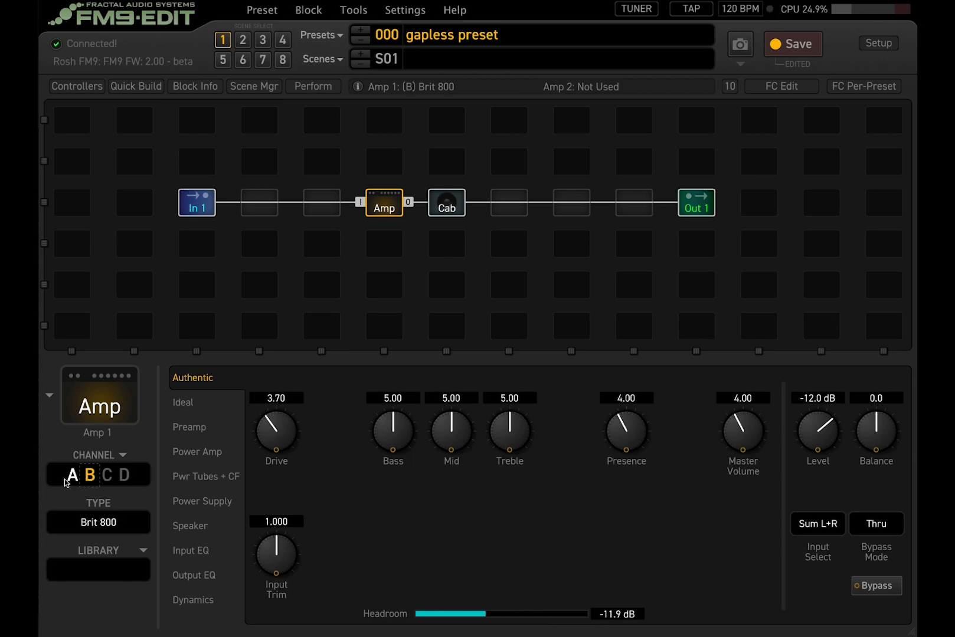
scroll(297, 407, "up", 3)
left_click_drag(297, 406, 303, 324)
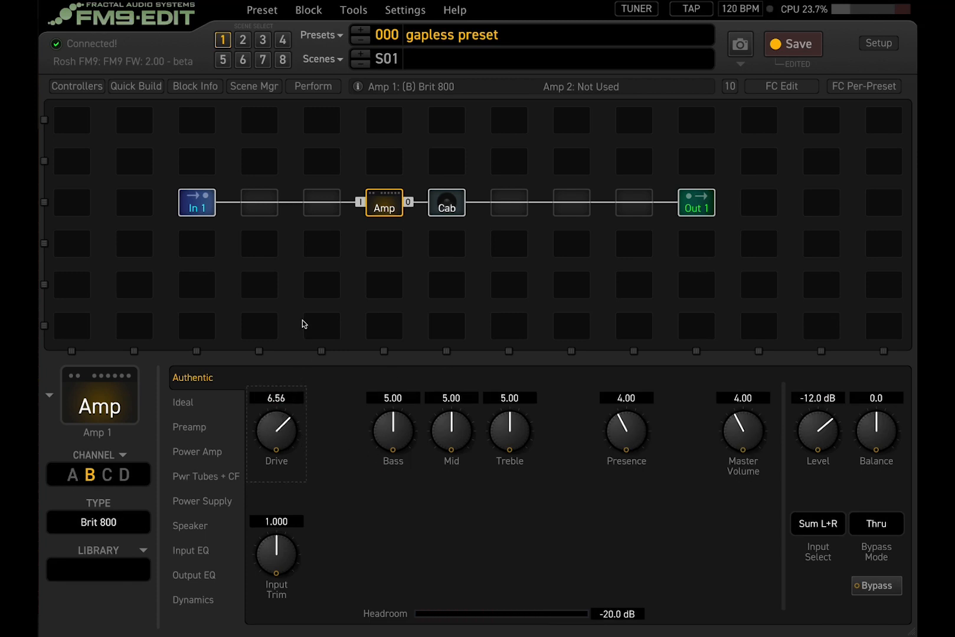
Step: Set the Drive of Amp 1's channel A to 2.43 and compare channel A with channel B
left_click(72, 475)
left_click_drag(285, 449, 269, 511)
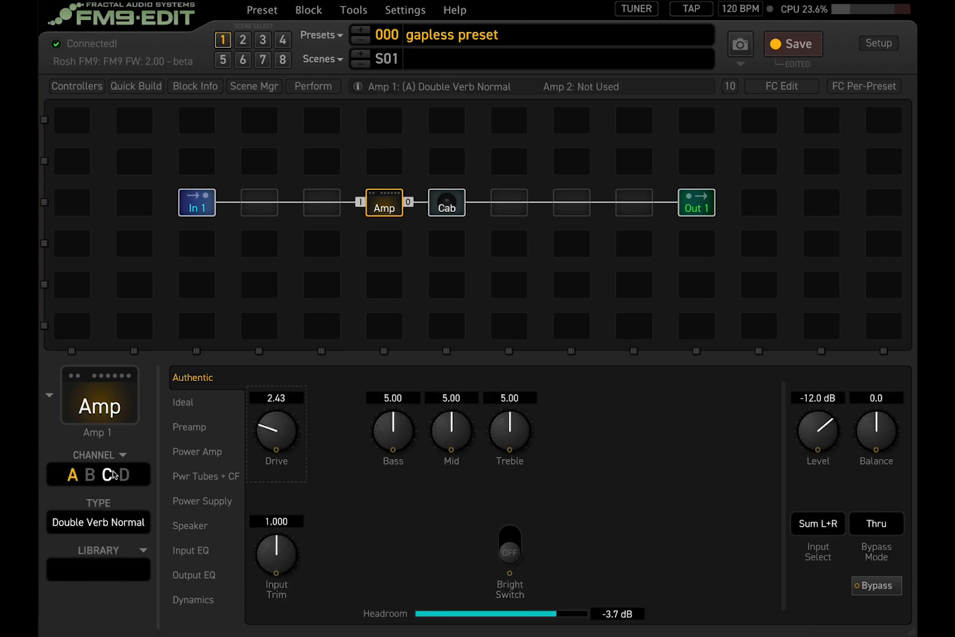
left_click(90, 476)
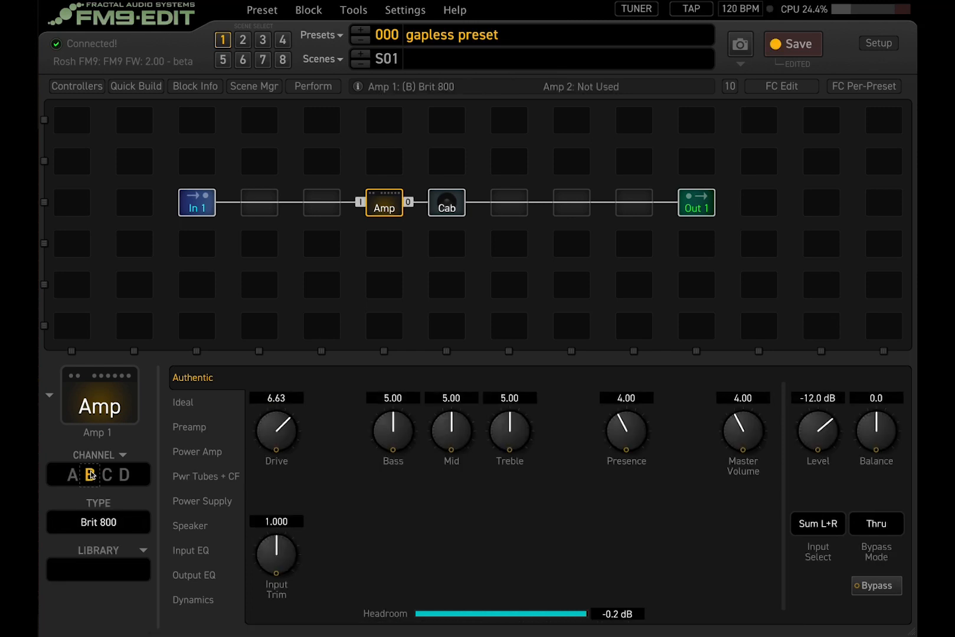
left_click(75, 475)
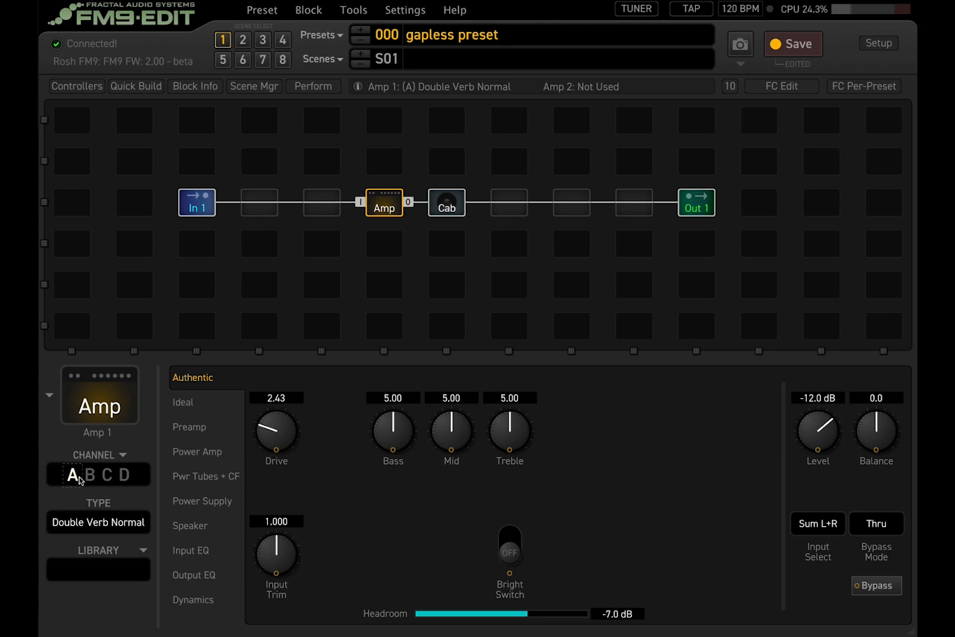
left_click(85, 479)
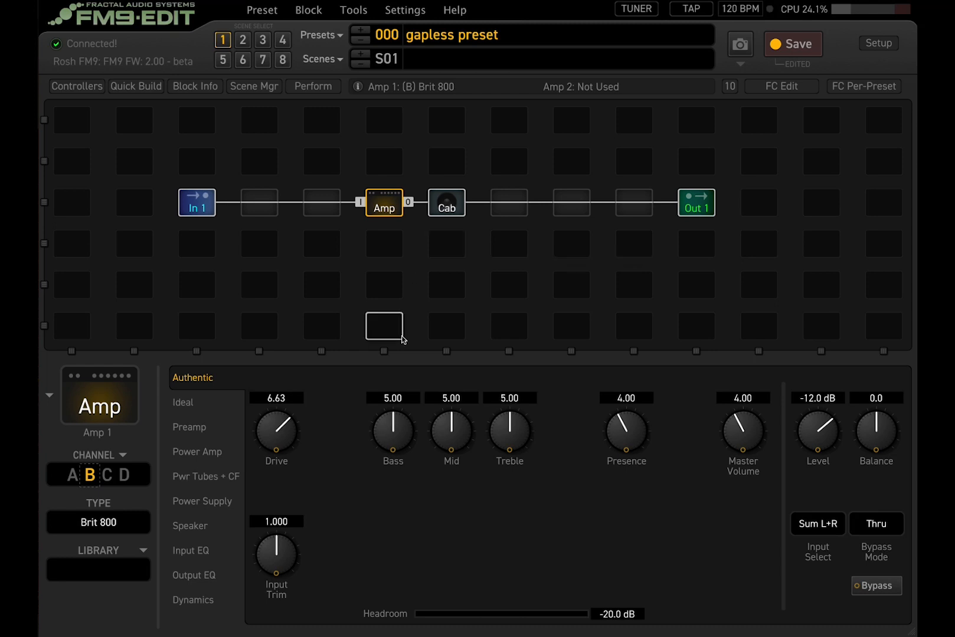
left_click(72, 475)
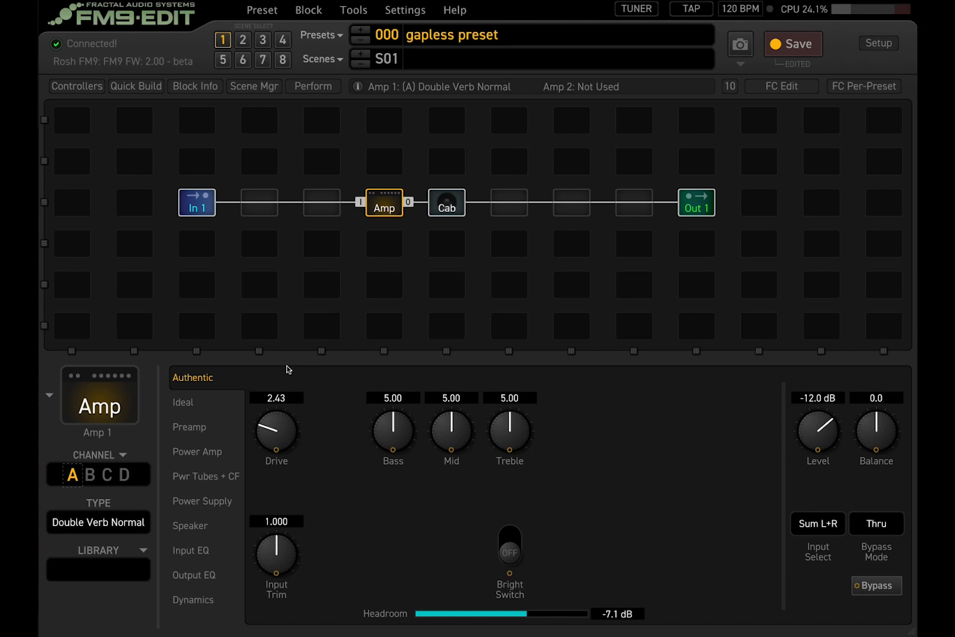
left_click(131, 86)
left_click_drag(469, 421, 382, 188)
left_click(130, 85)
right_click(378, 168)
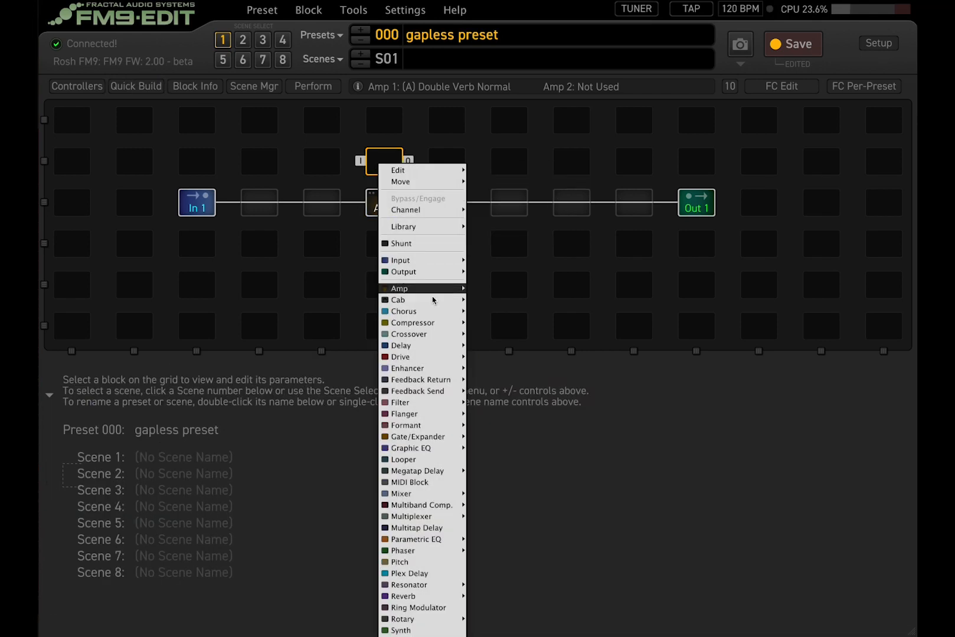
mouse_move(426, 288)
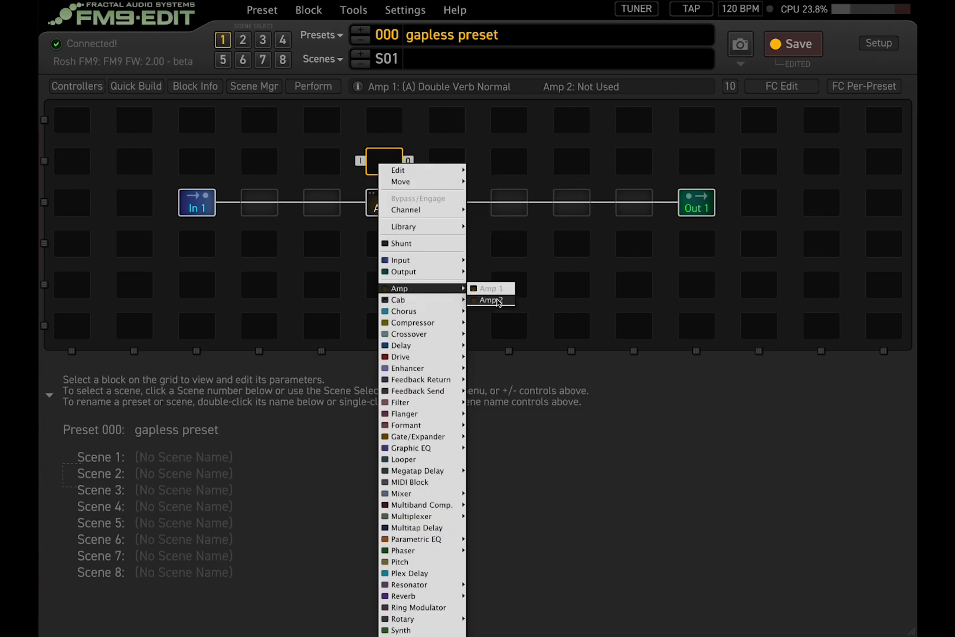
left_click(288, 149)
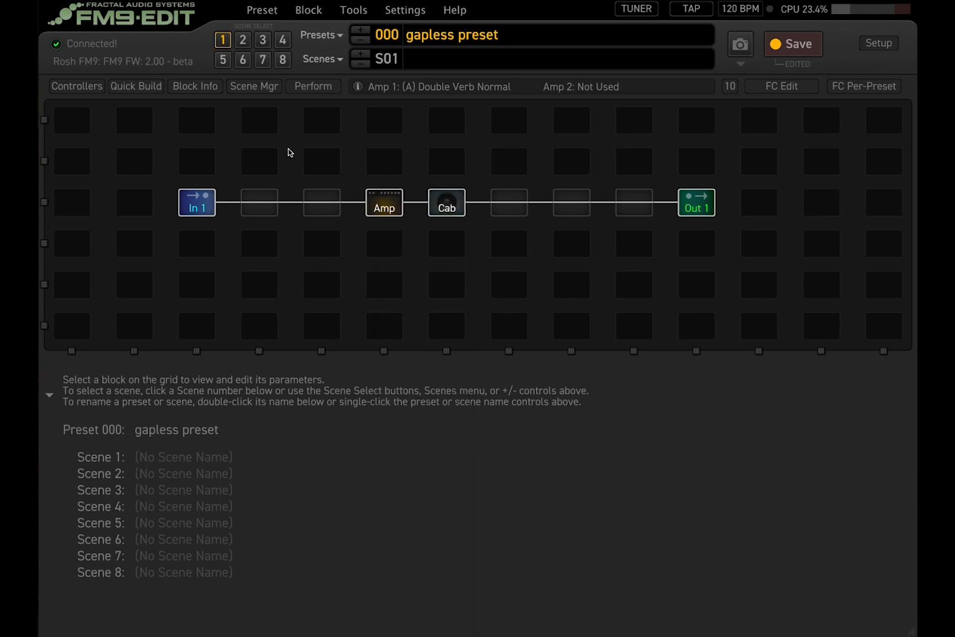
Step: Add an Amp 2 block directly above Amp 1 and connect it in parallel, from the shunt before Amp 1 into the Cab block
right_click(381, 168)
mouse_move(427, 288)
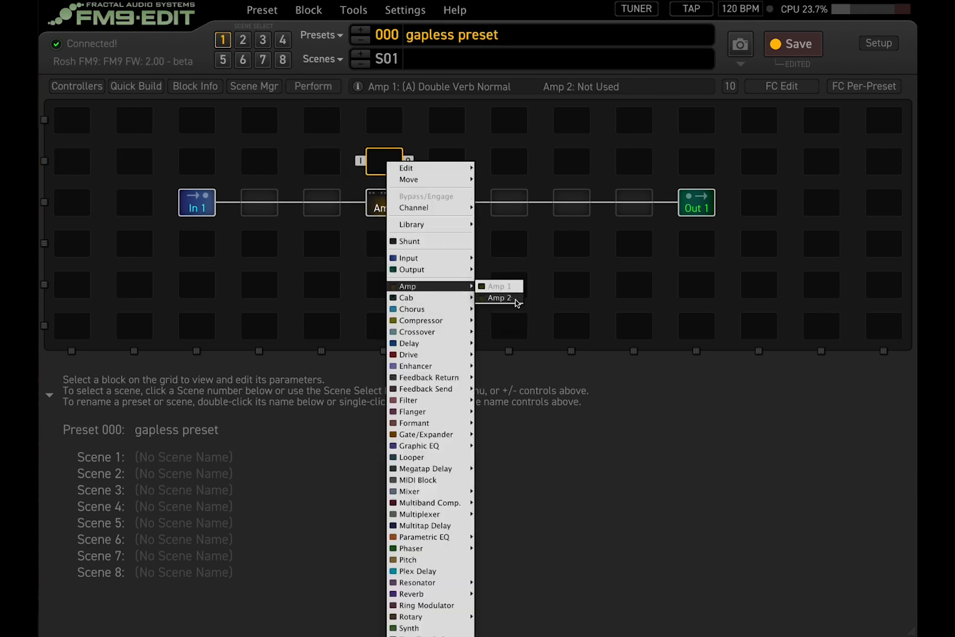
left_click(512, 300)
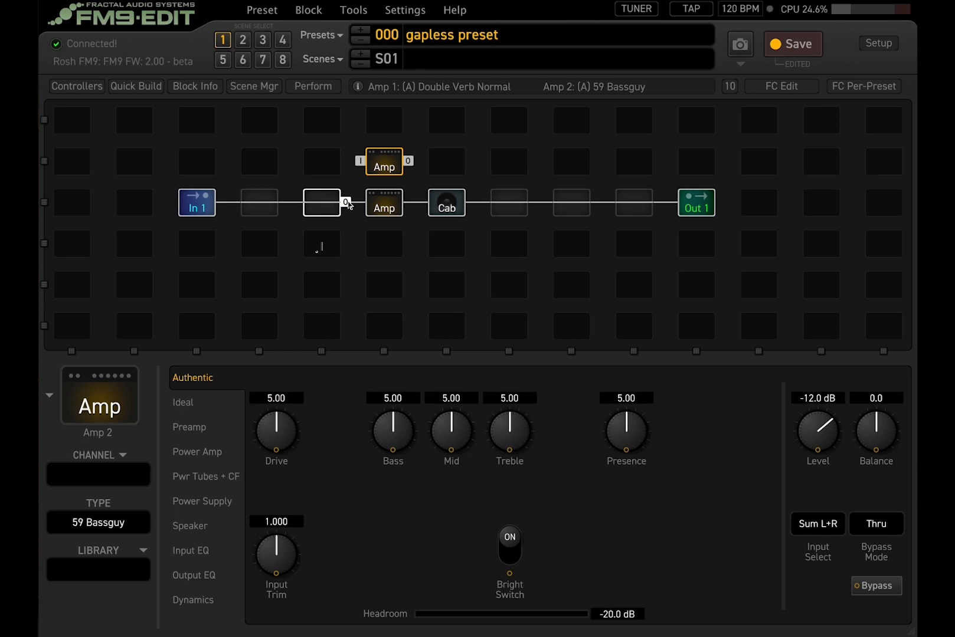
left_click_drag(347, 203, 374, 168)
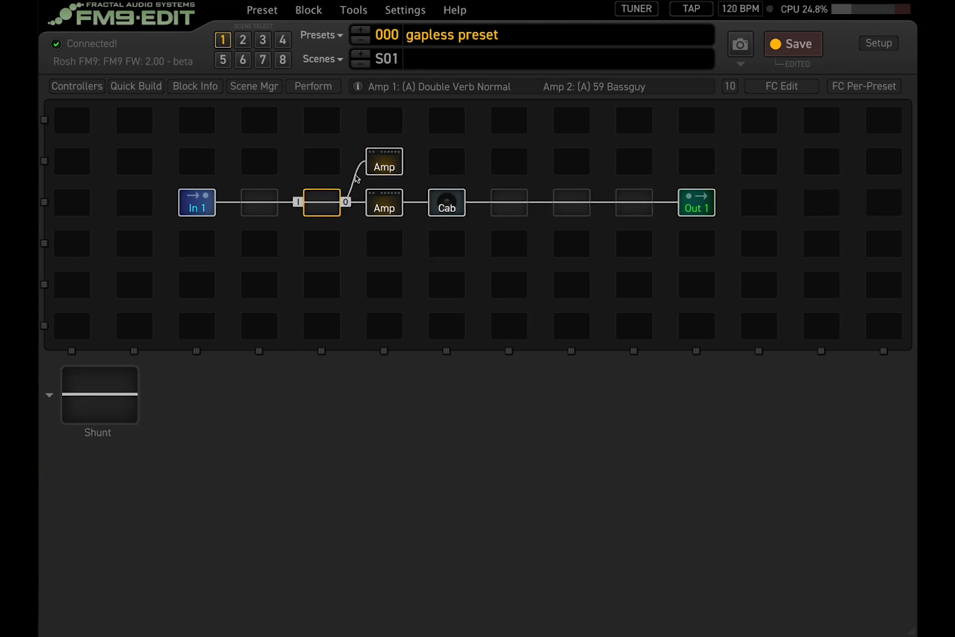
left_click_drag(407, 163, 447, 208)
left_click(406, 161)
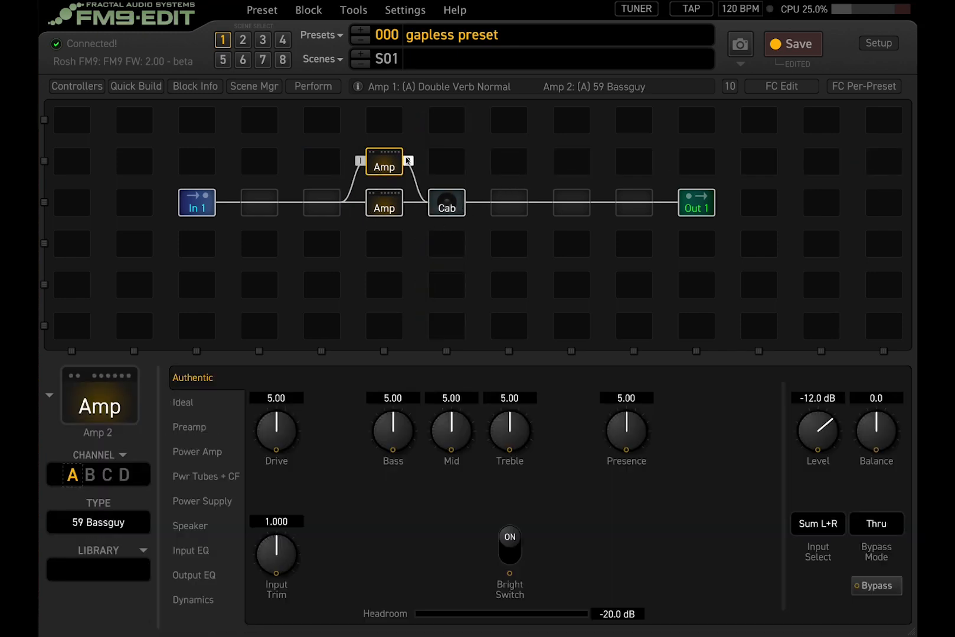
Step: Compare the settings of the Amp 1 and Amp 2 blocks
left_click(390, 203)
left_click(389, 166)
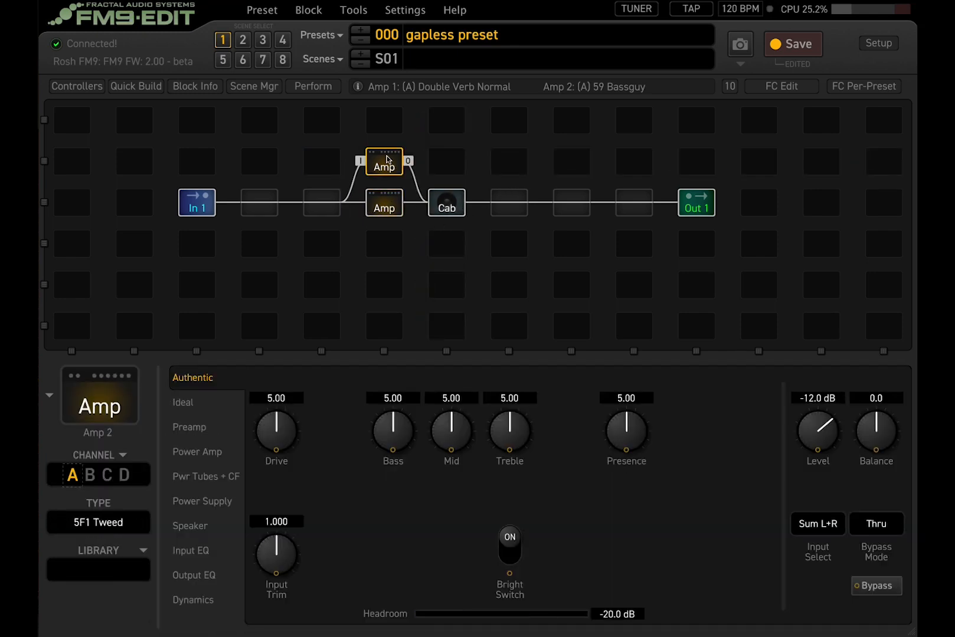
left_click(393, 206)
left_click(394, 164)
left_click(386, 205)
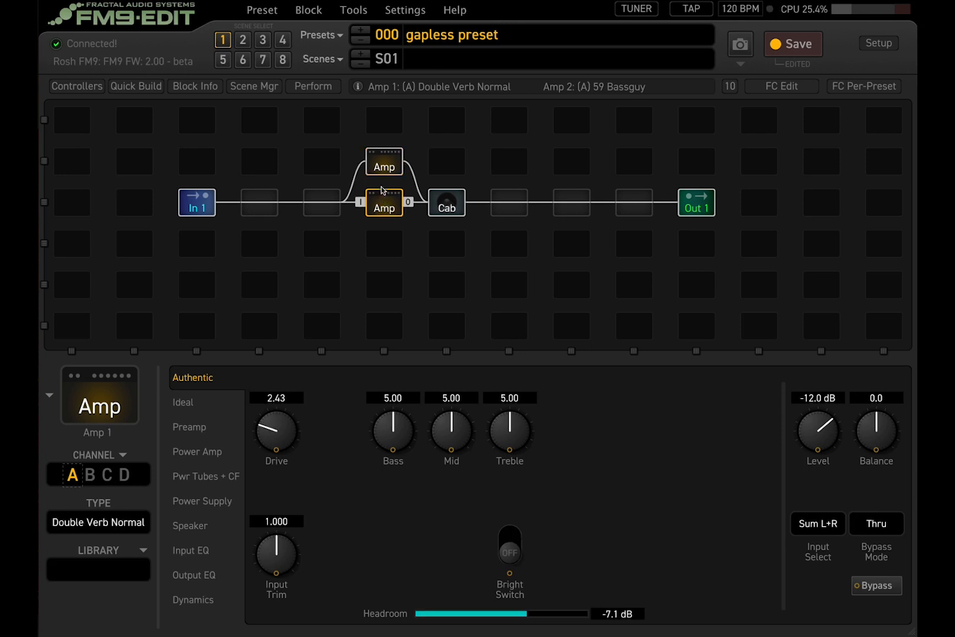
left_click(385, 168)
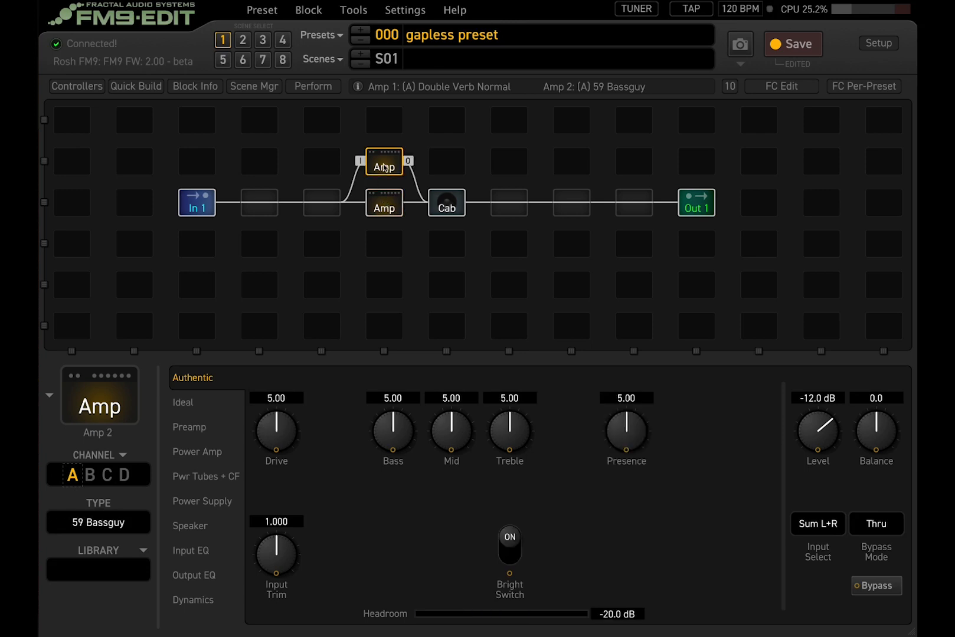
left_click(386, 207)
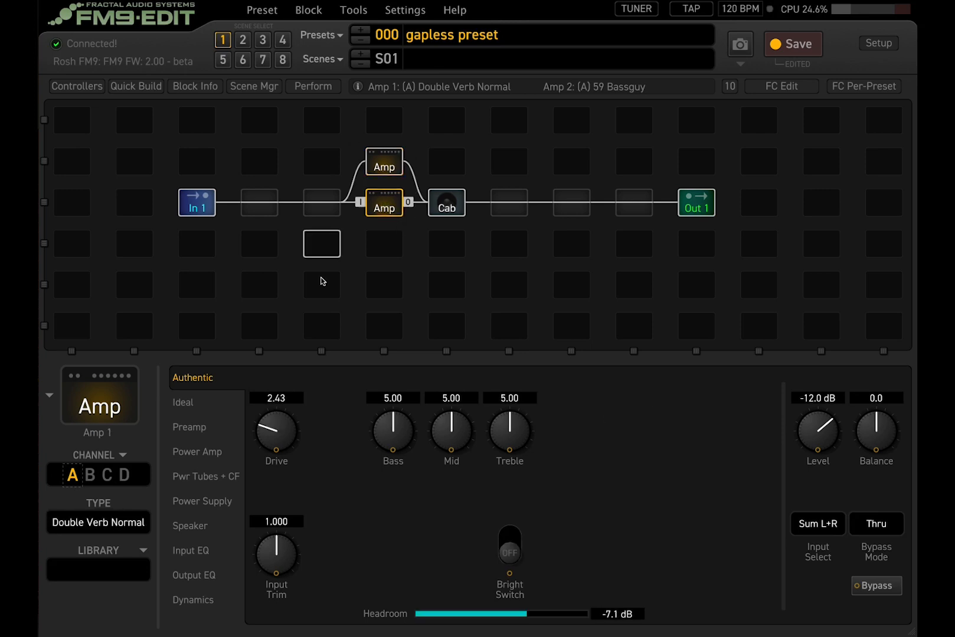
Step: Copy Amp 1's channel B settings and paste them into Amp 2's channel A
left_click(91, 477)
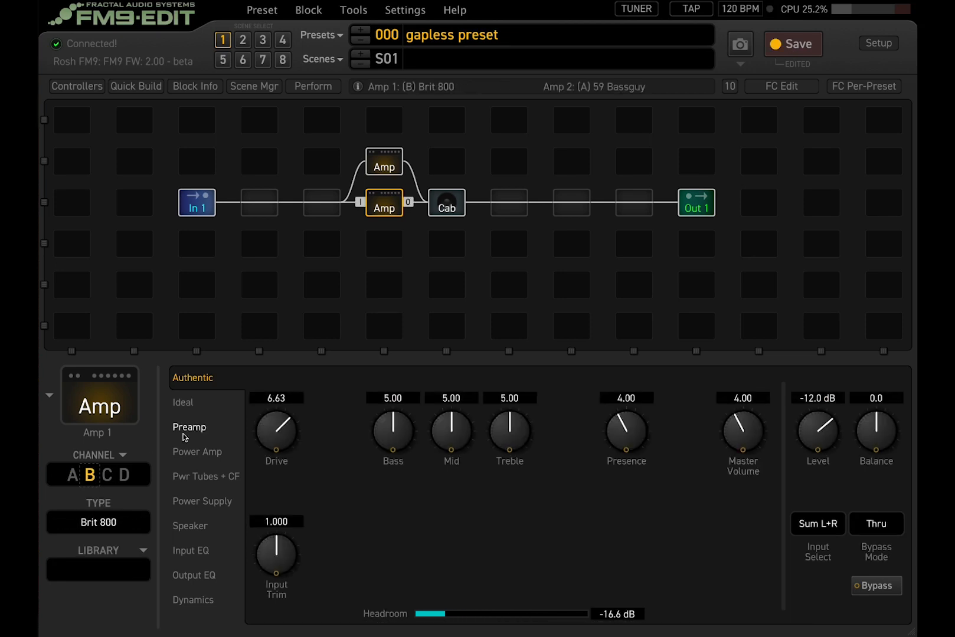
left_click(123, 457)
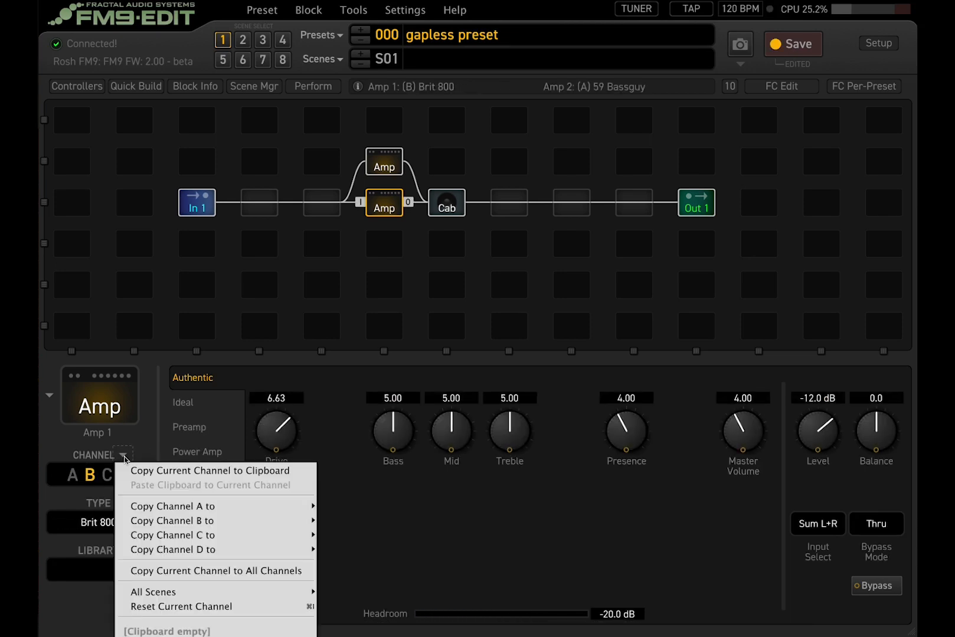
left_click(192, 472)
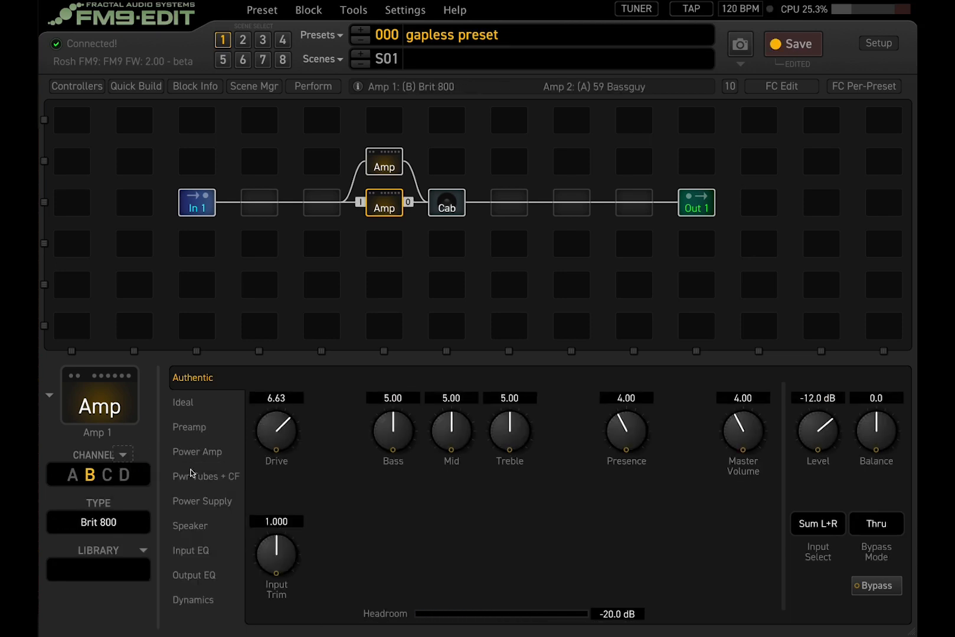
left_click(384, 165)
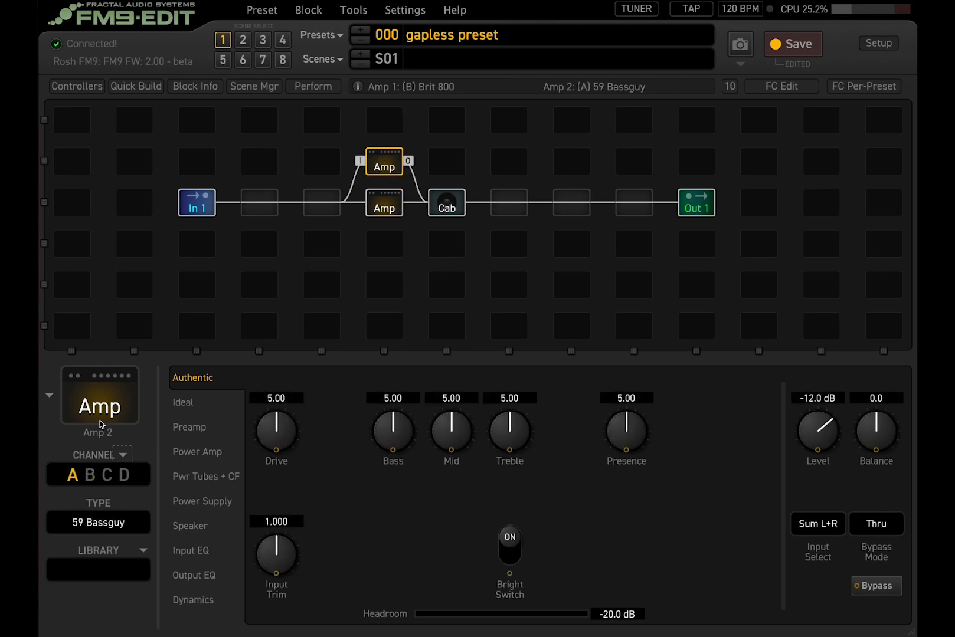
left_click(123, 455)
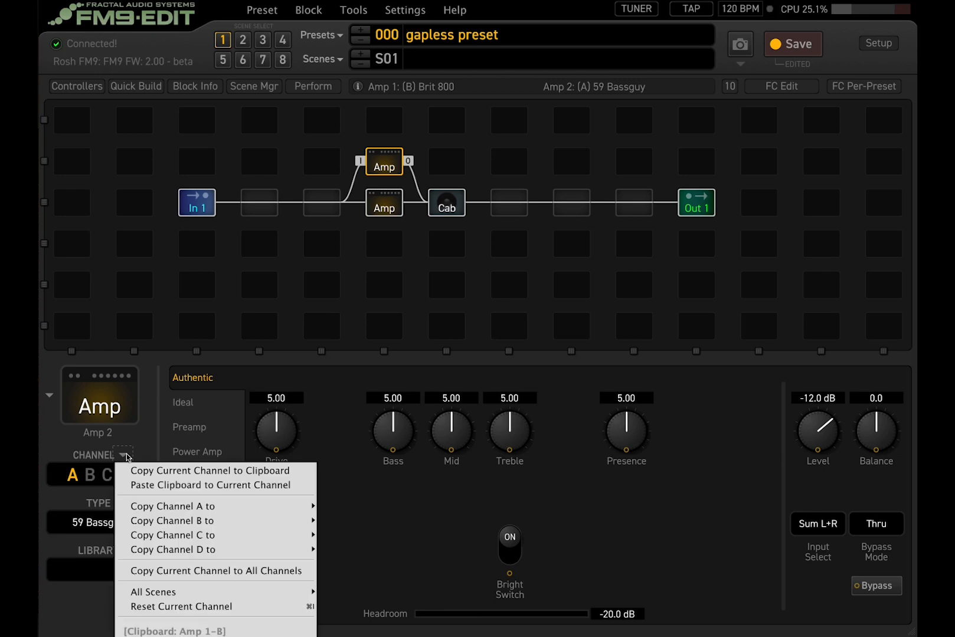
left_click(184, 485)
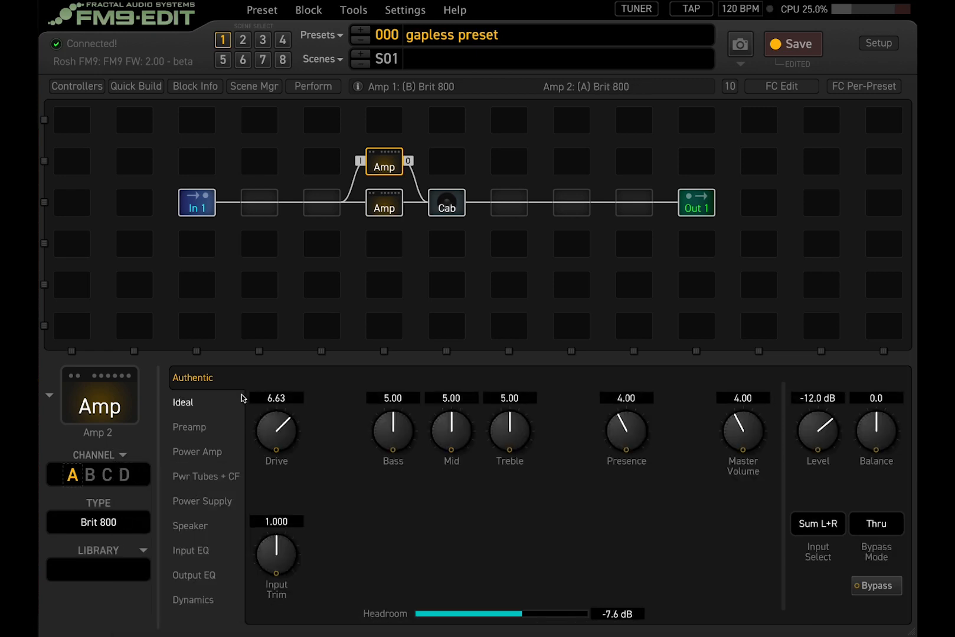
Step: Return Amp 1 to channel A and name scene 1 "Clean"
left_click(370, 194)
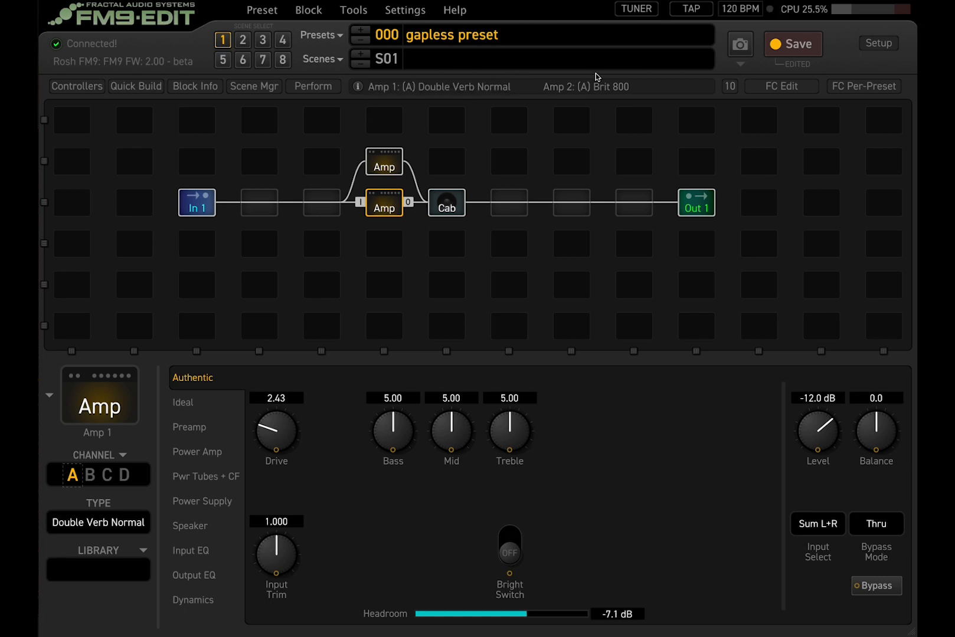
left_click(617, 87)
left_click(382, 209)
left_click(441, 61)
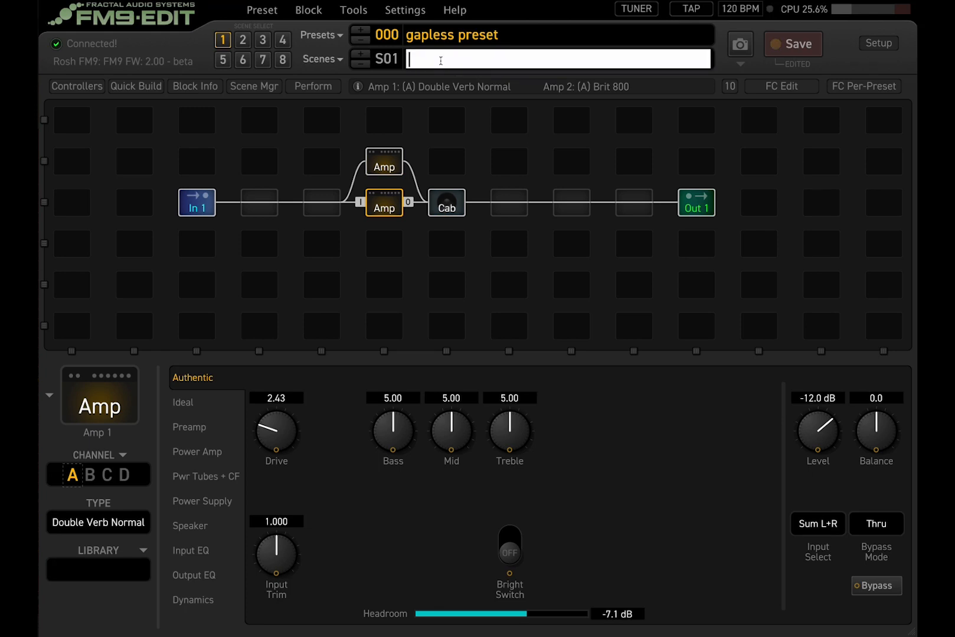
type("Clean")
key("Return")
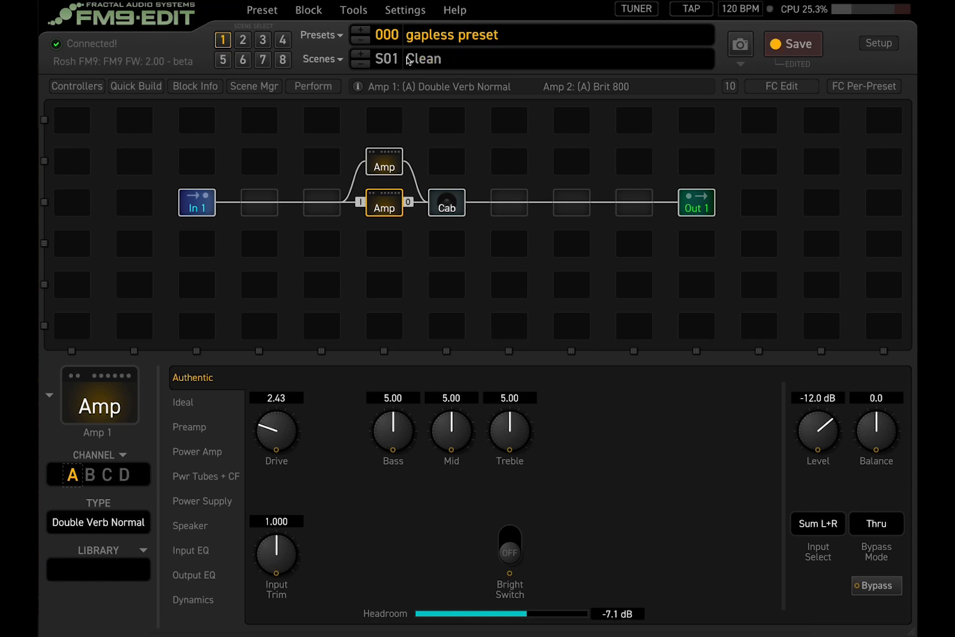
Step: Switch to scene 2 and name it "Dirty"
left_click(384, 159)
left_click(388, 207)
left_click(245, 43)
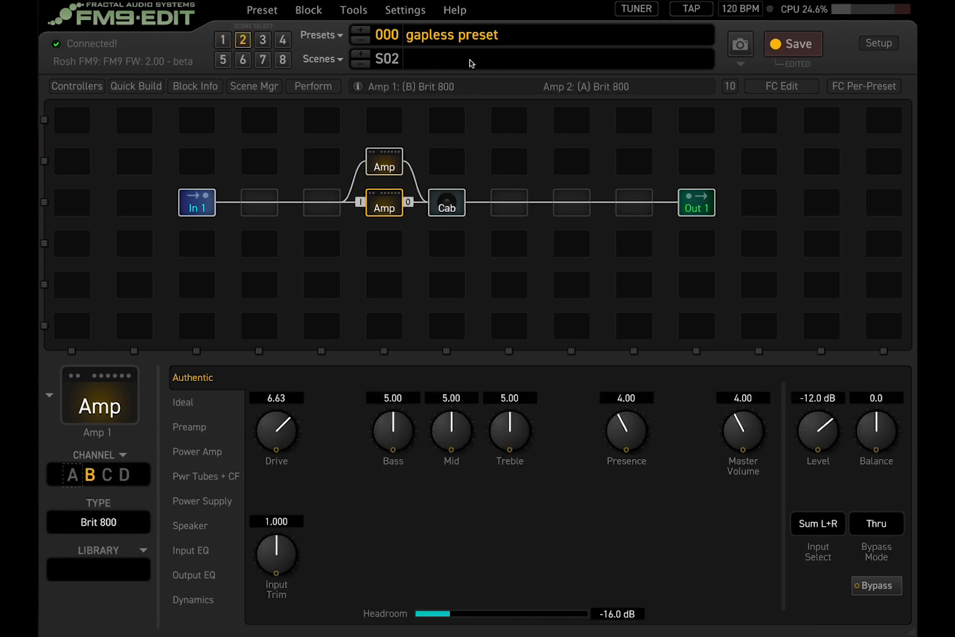
left_click(470, 60)
type("Dirty")
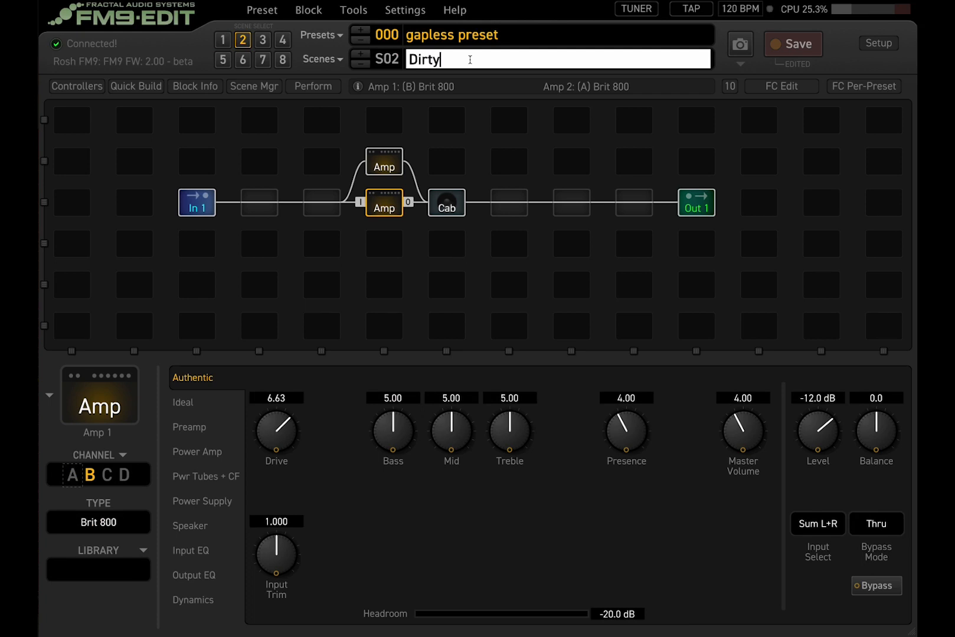
key("Return")
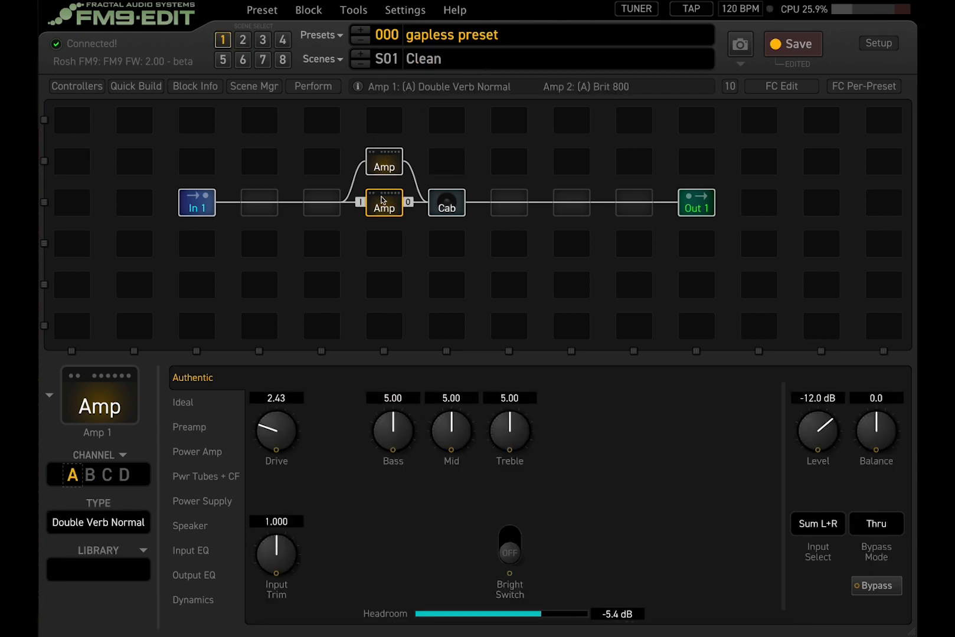
Step: Check both Amp blocks in the Clean scene, and set Amp 1 to channel A in the Dirty scene
left_click(384, 162)
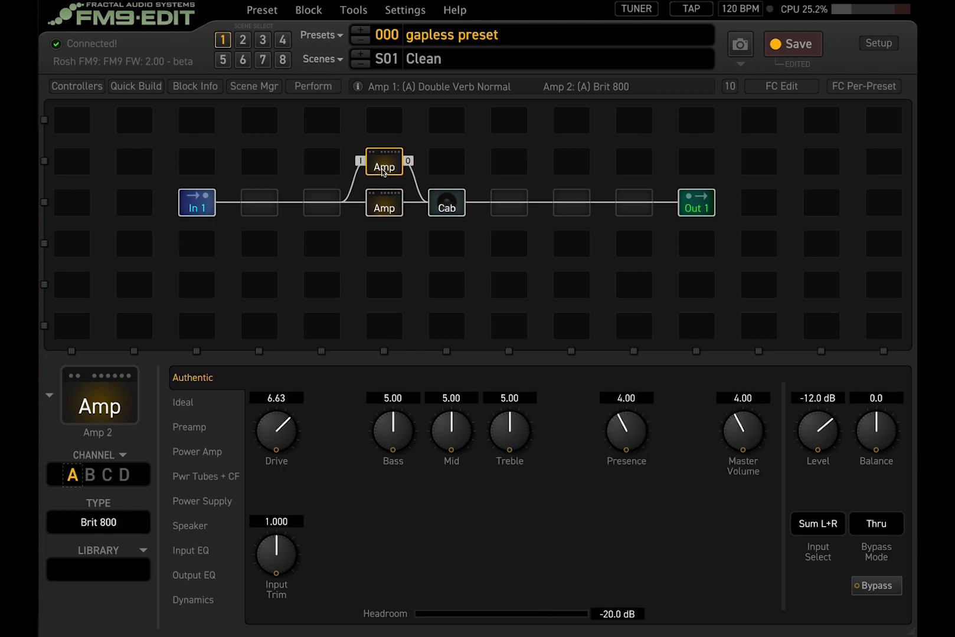
left_click(383, 206)
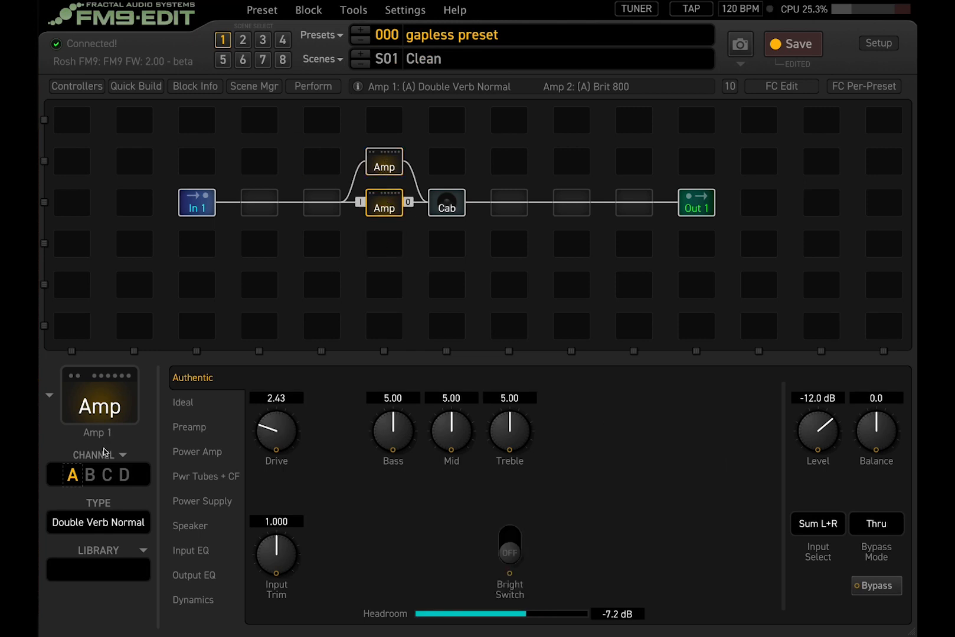
left_click(241, 39)
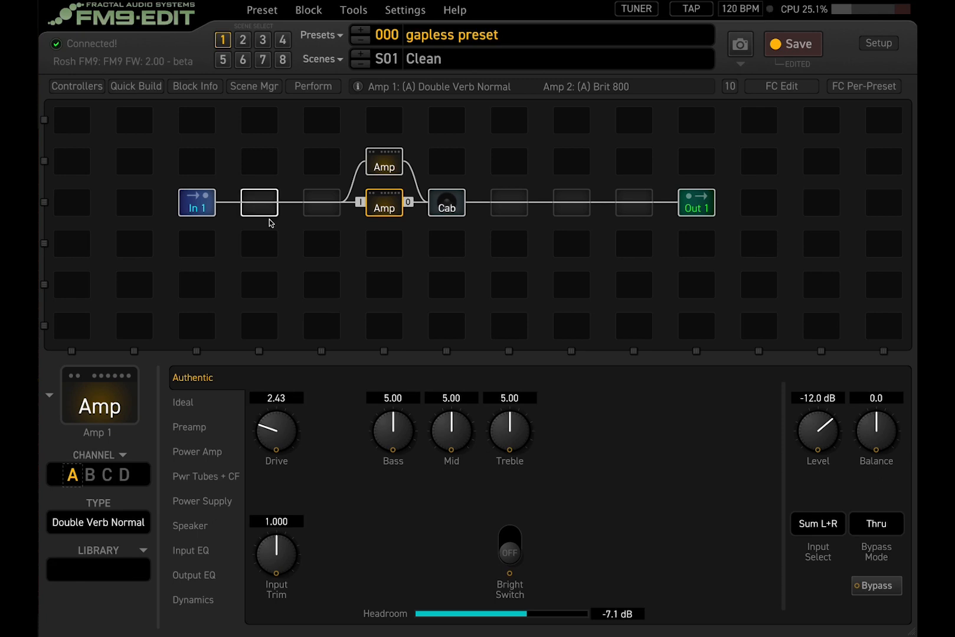
left_click(73, 476)
Step: Check the channels and types of both Amp blocks in the Dirty scene and return to the Clean scene
left_click(393, 158)
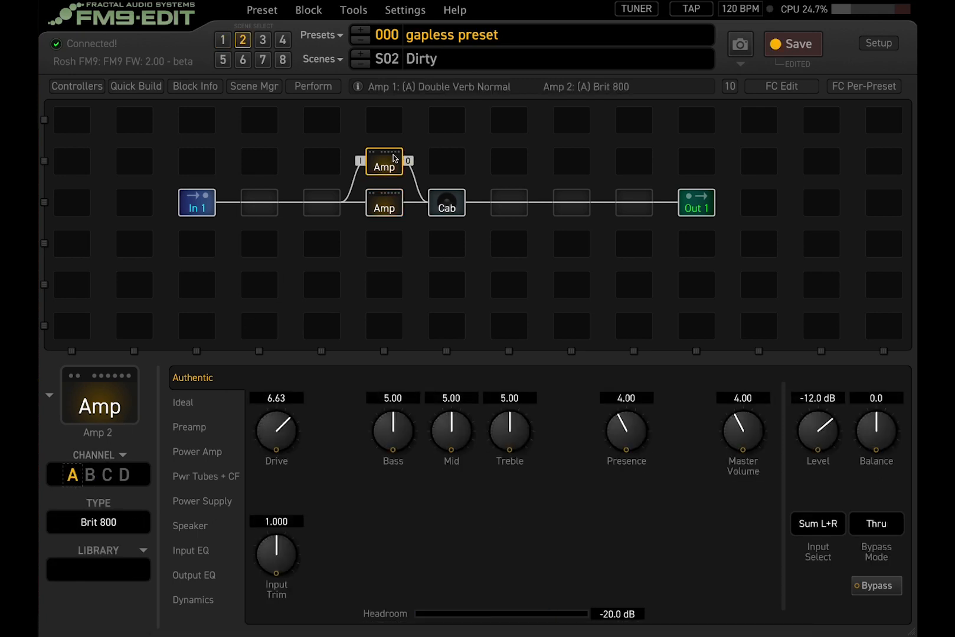
left_click(394, 207)
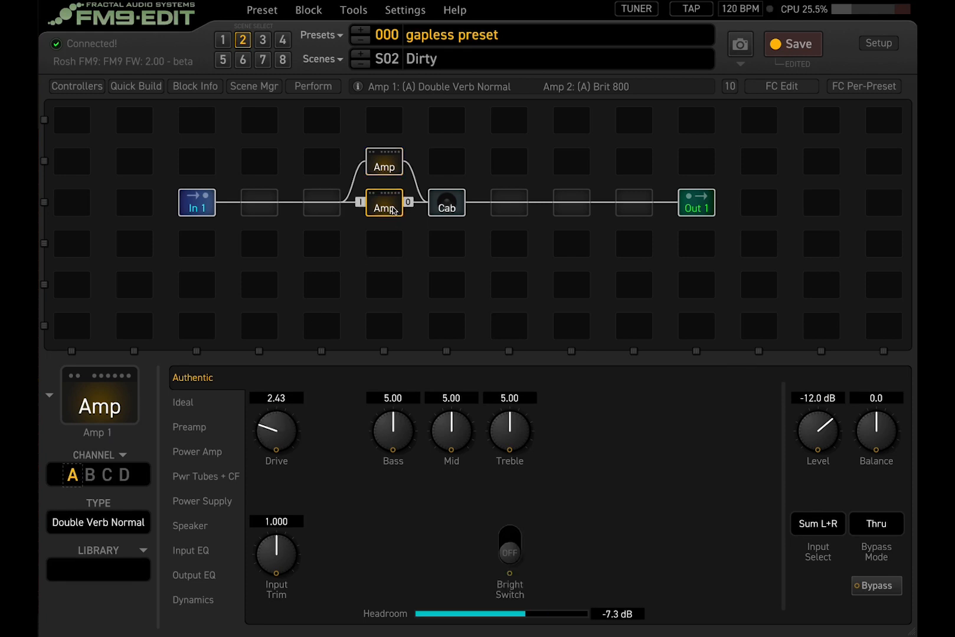
left_click(129, 381)
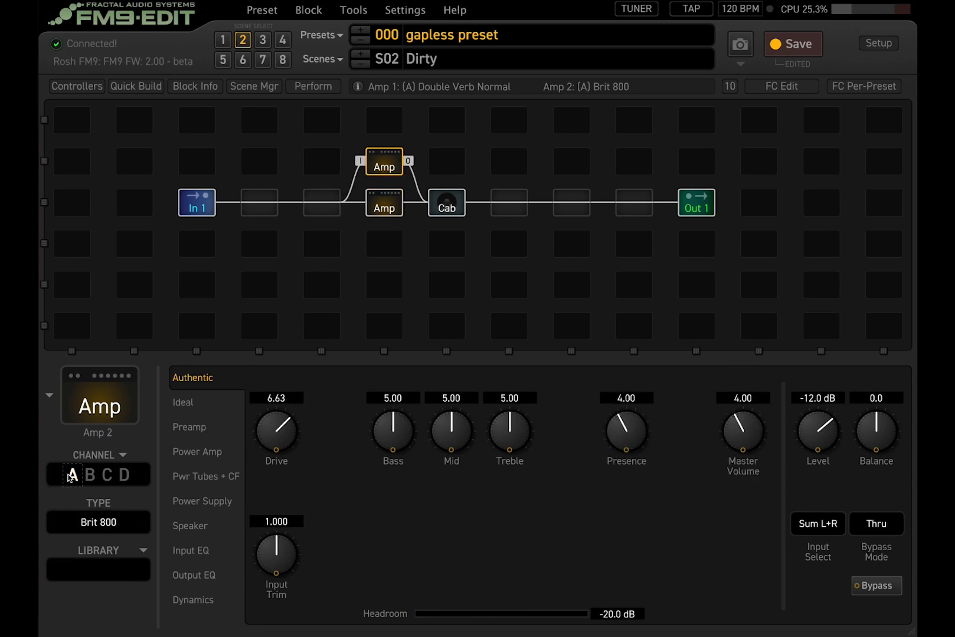
left_click(223, 39)
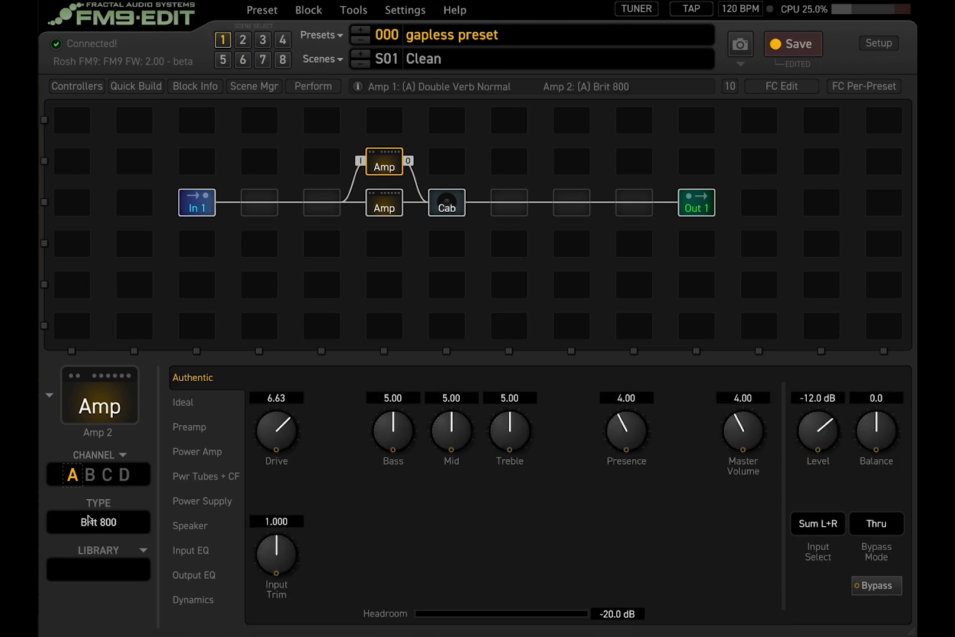
Step: Set the Bypass Mode of both Amp 1 and Amp 2 to Mute in the Clean scene
left_click(387, 205)
left_click(389, 162)
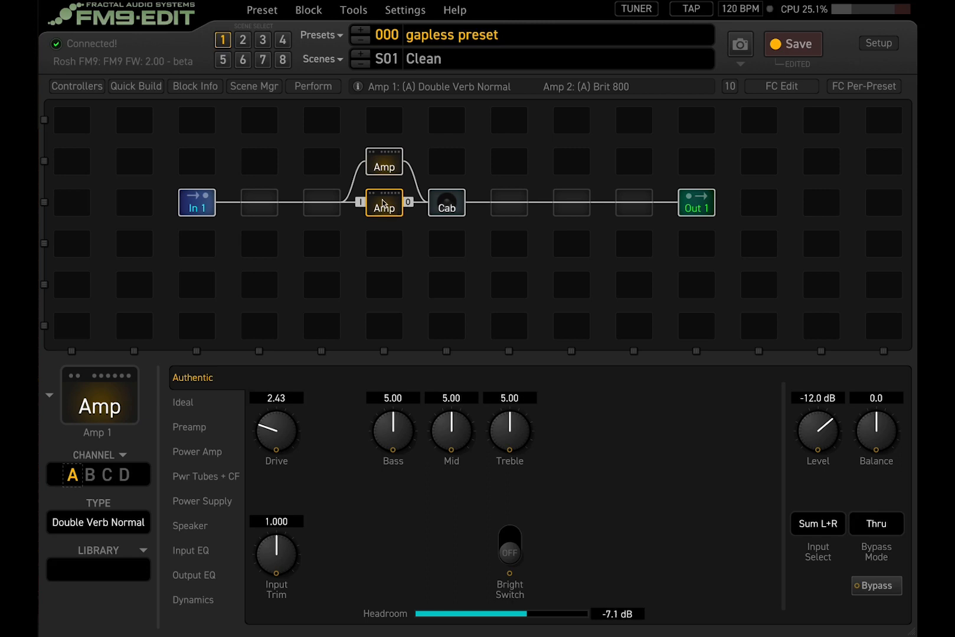
left_click(881, 526)
left_click(880, 543)
left_click(388, 157)
left_click(895, 532)
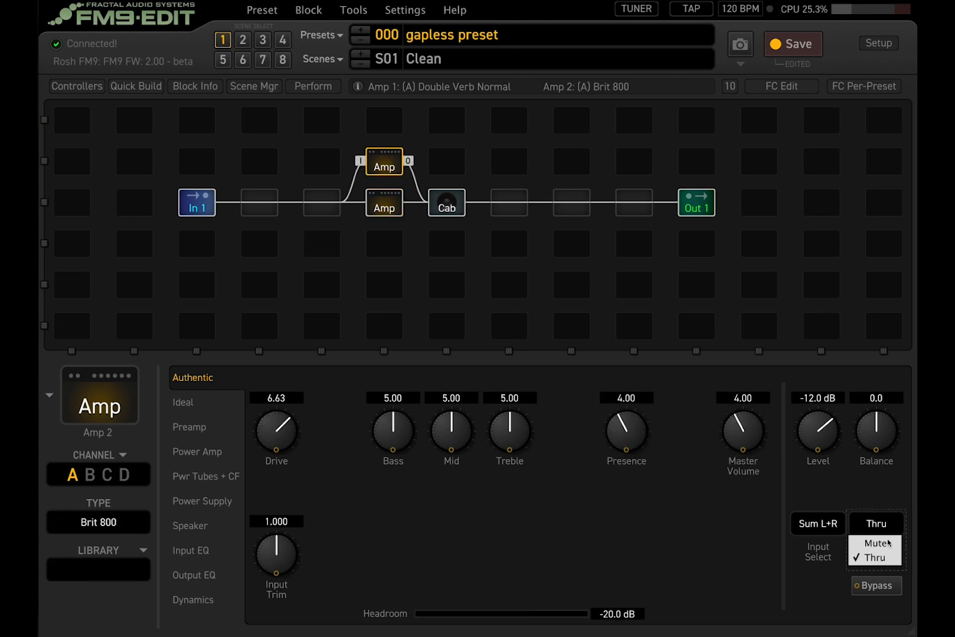
left_click(880, 541)
Step: Check the Bypass Mode of both Amp blocks and bypass Amp 2 in the Clean scene
left_click(378, 206)
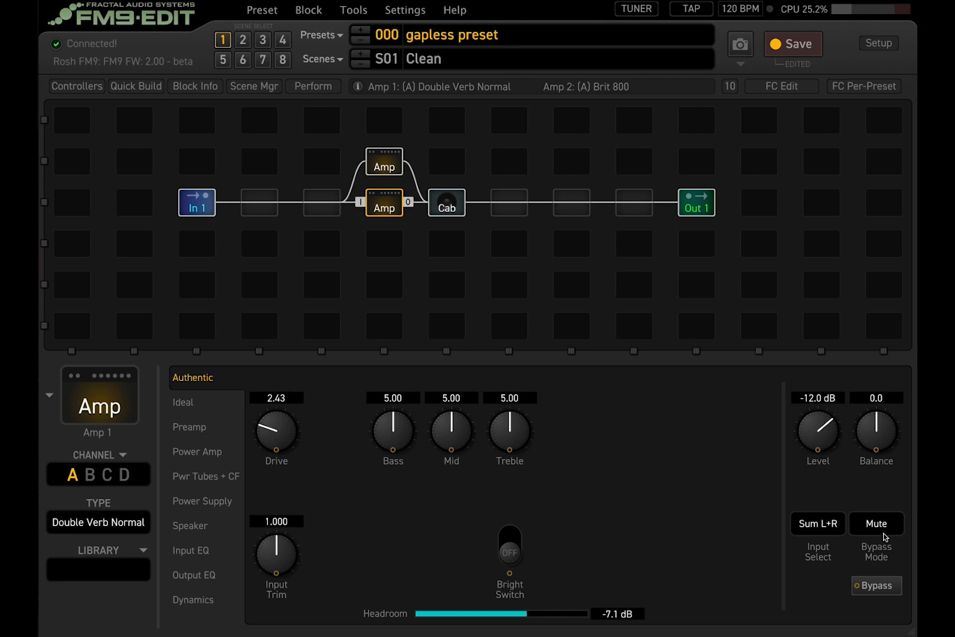
left_click(379, 157)
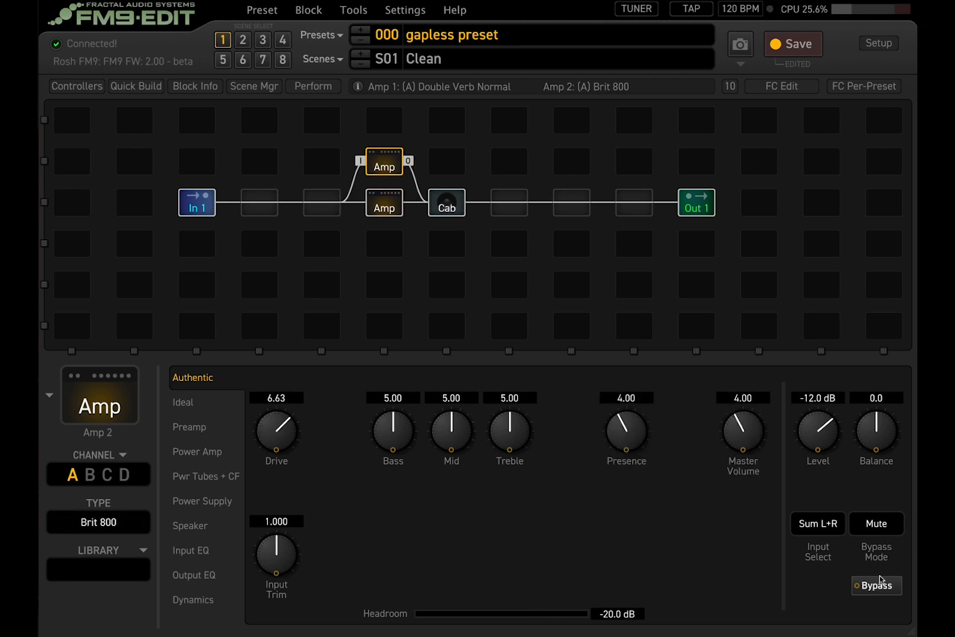
left_click(383, 207)
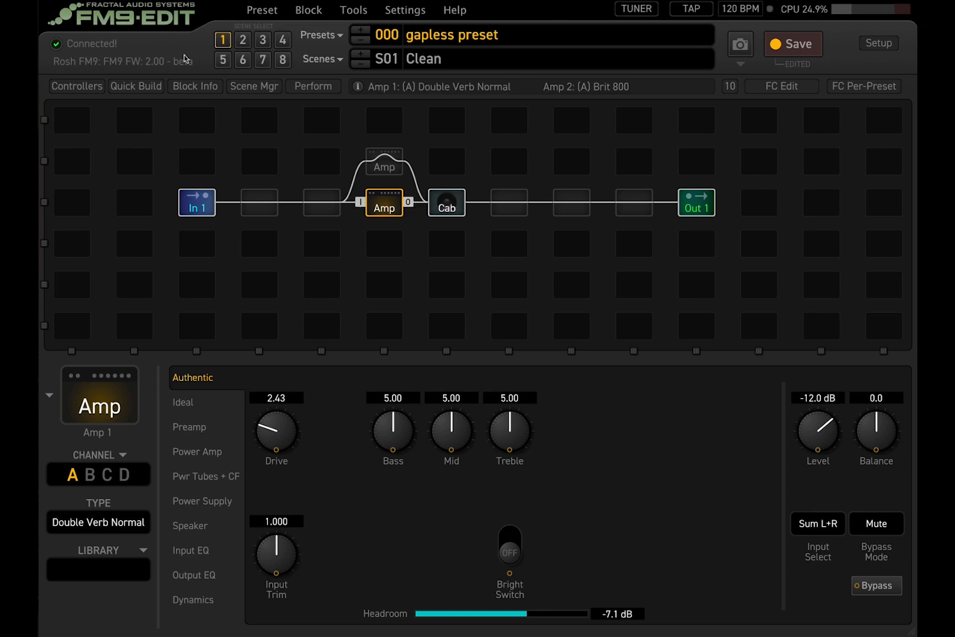
Step: Switch to the Dirty scene and bypass Amp 1 there
left_click(242, 40)
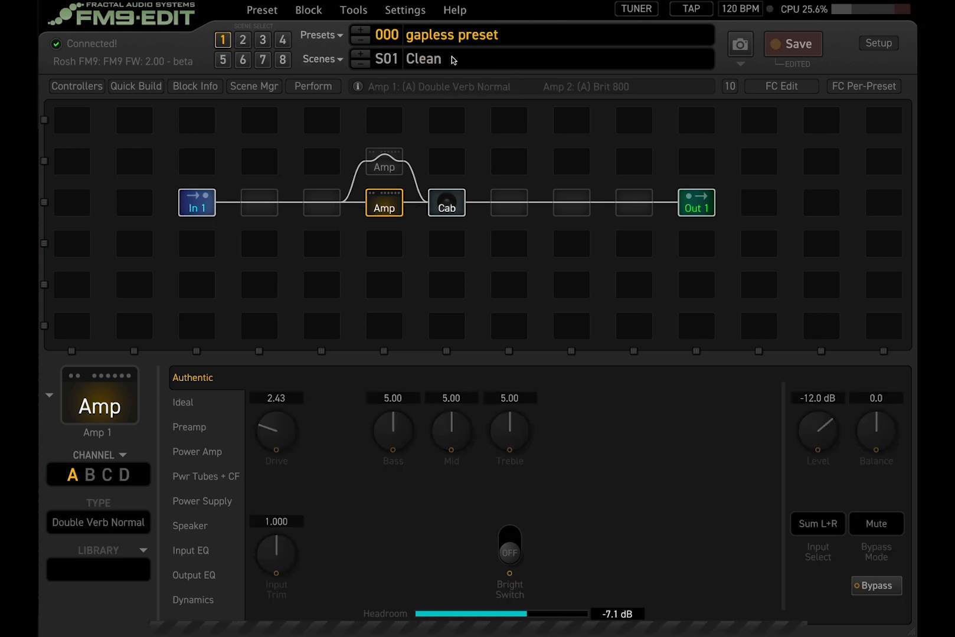
left_click(394, 162)
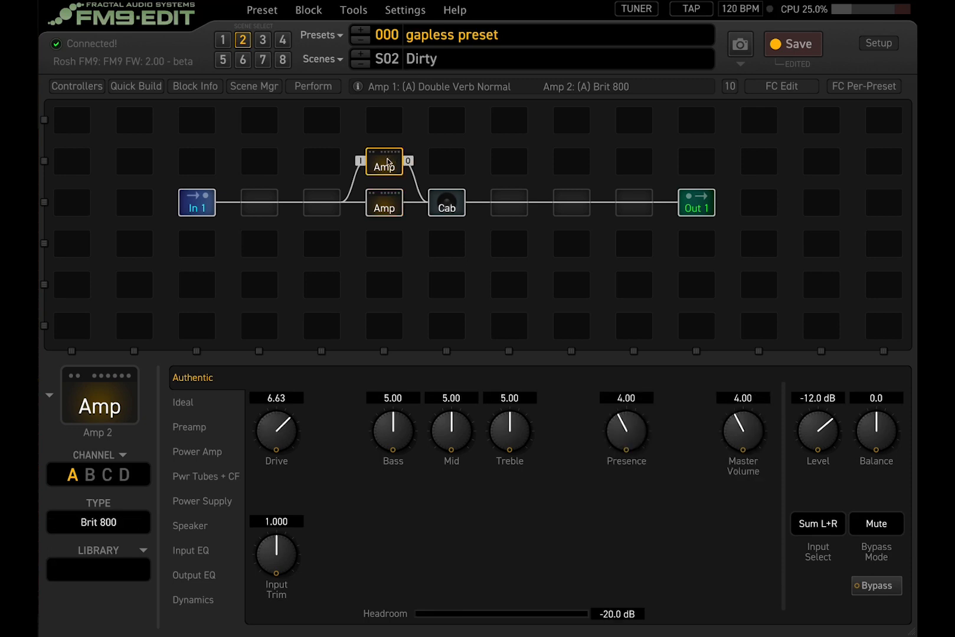
left_click(386, 208)
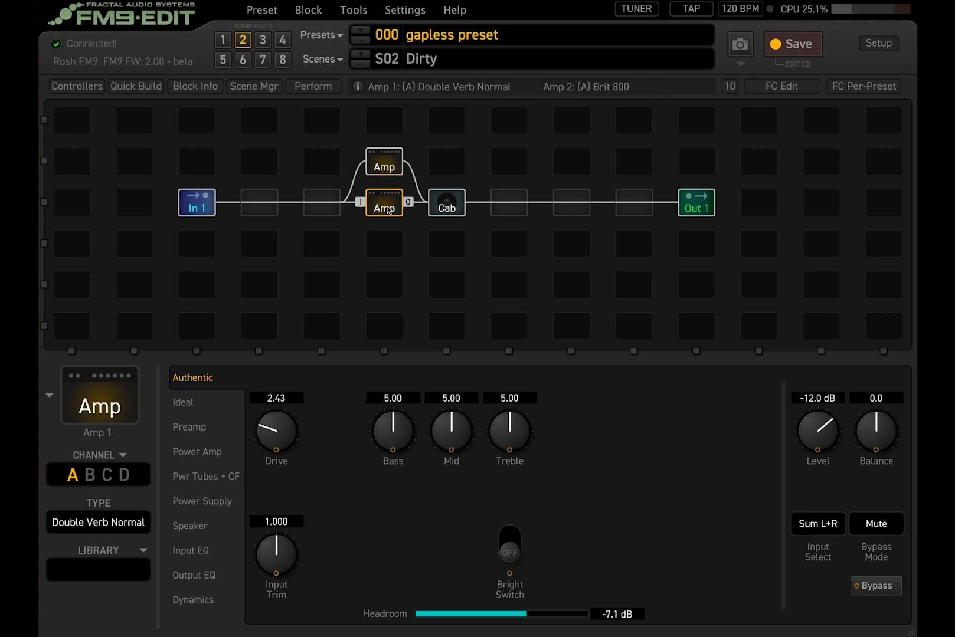
key("space")
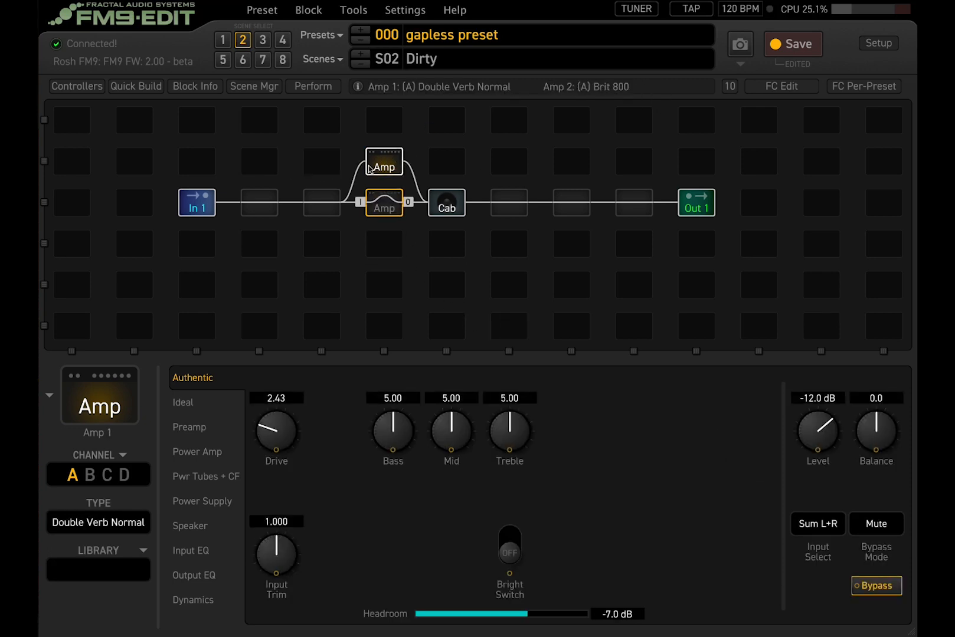
Step: Alternate between the Clean and Dirty scenes to compare the bypass states of the two Amp blocks
left_click(222, 40)
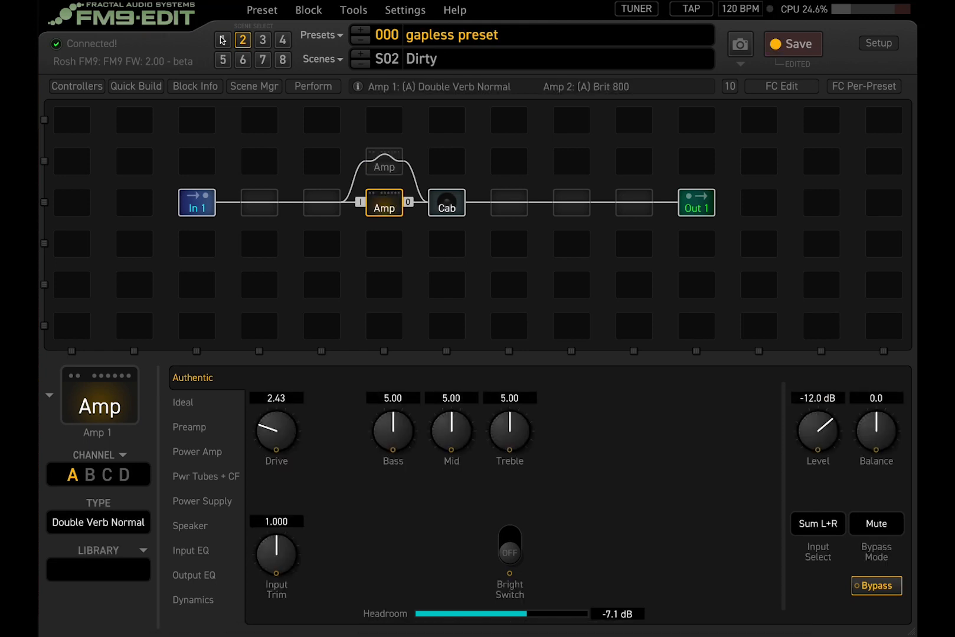
left_click(242, 40)
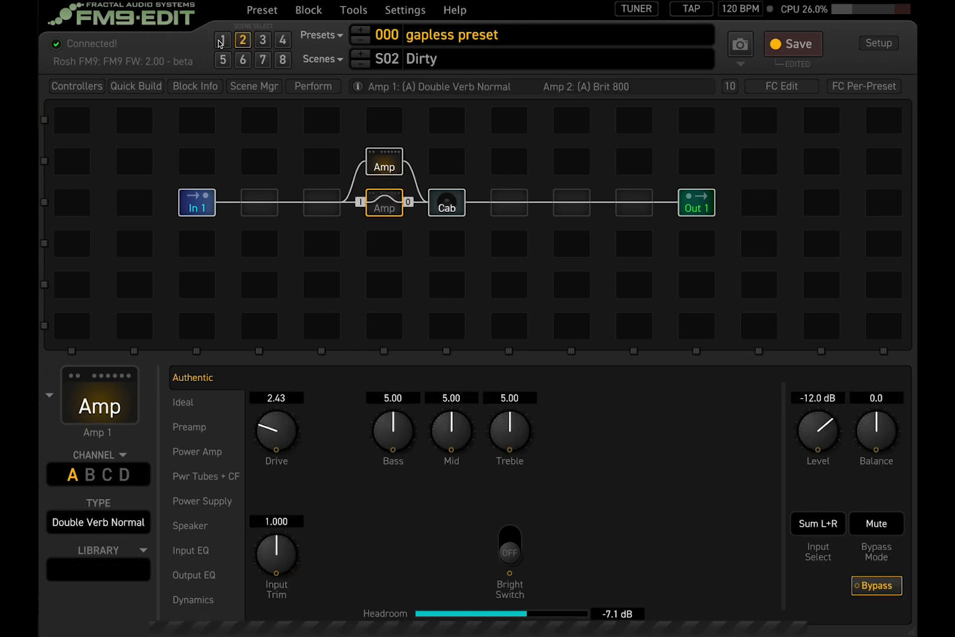
left_click(223, 39)
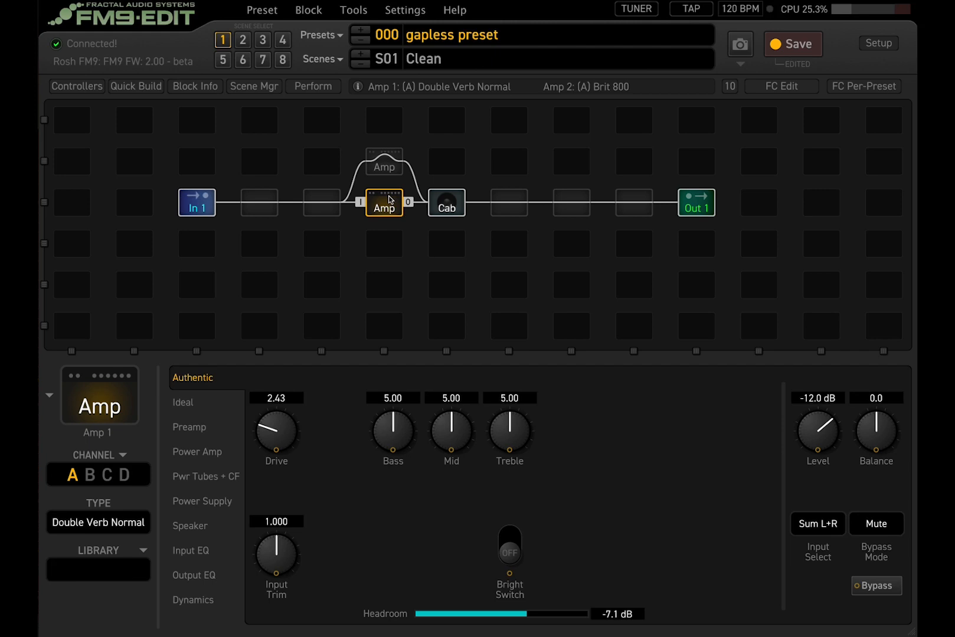
left_click(245, 43)
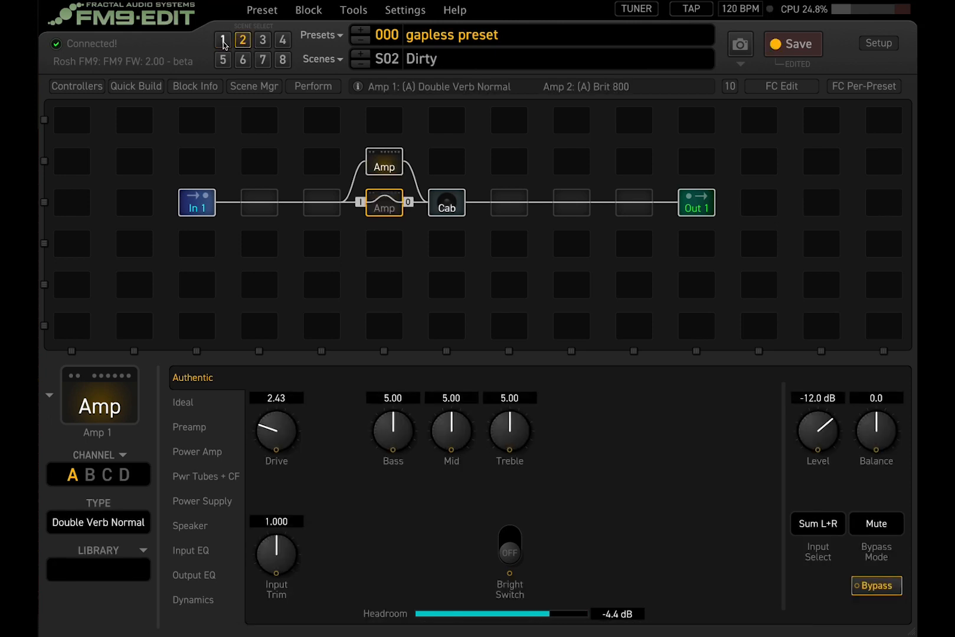
left_click(223, 42)
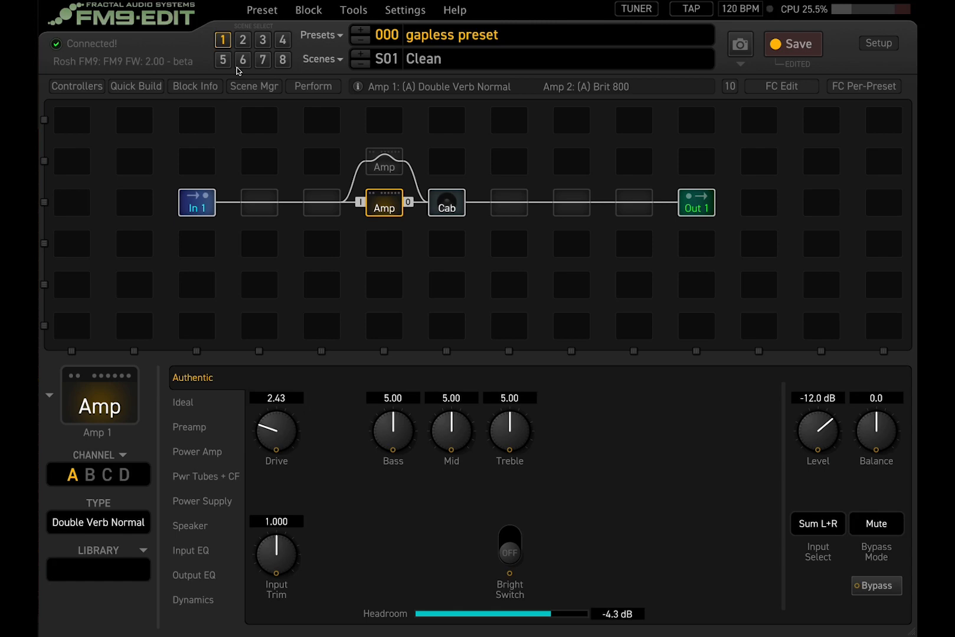
left_click(239, 40)
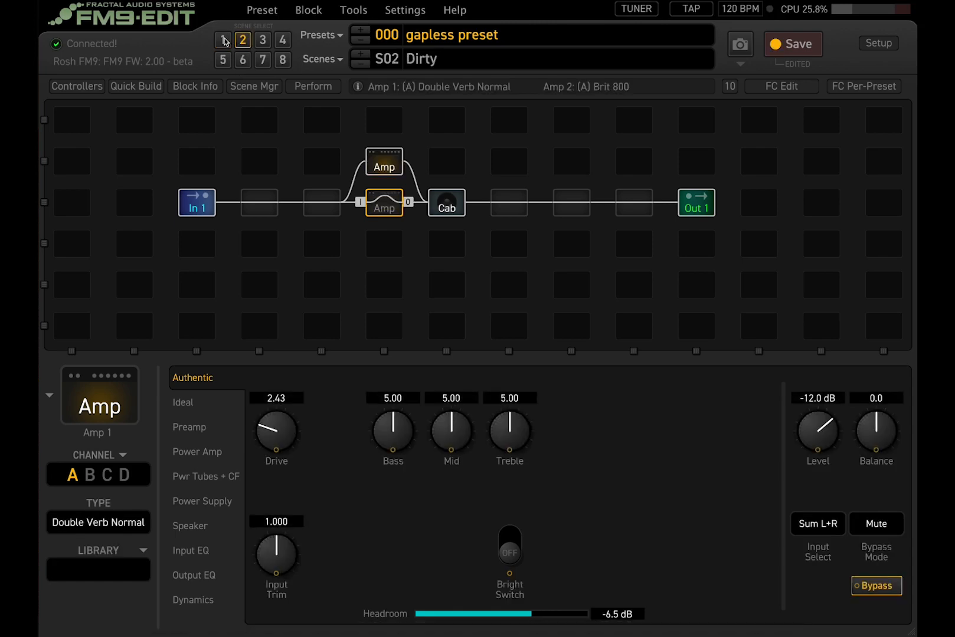
Step: Open foot controller Layout 8 for editing and assign switch 1's tap function to the Scene category
left_click(781, 86)
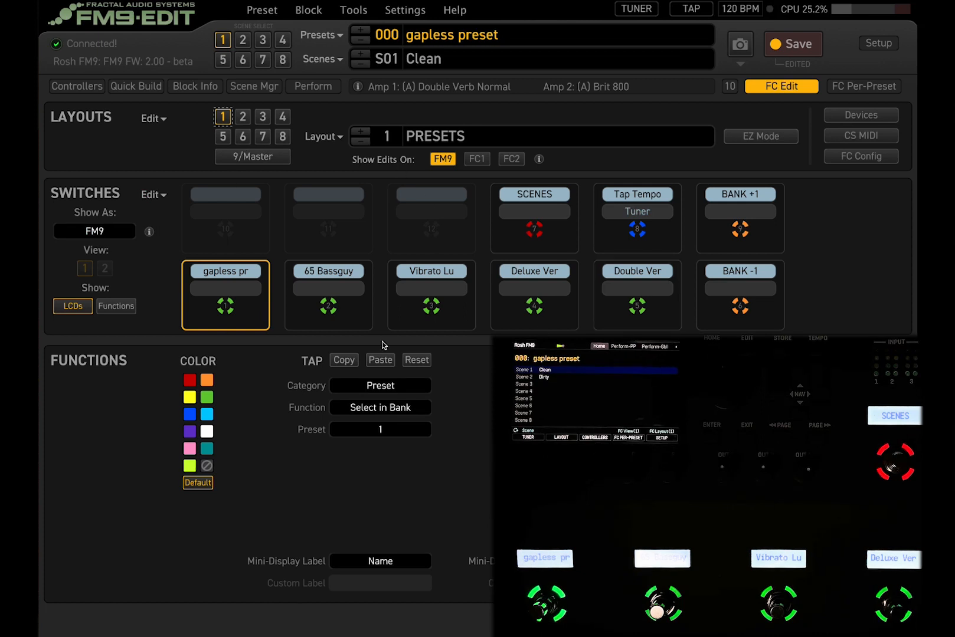
left_click(283, 137)
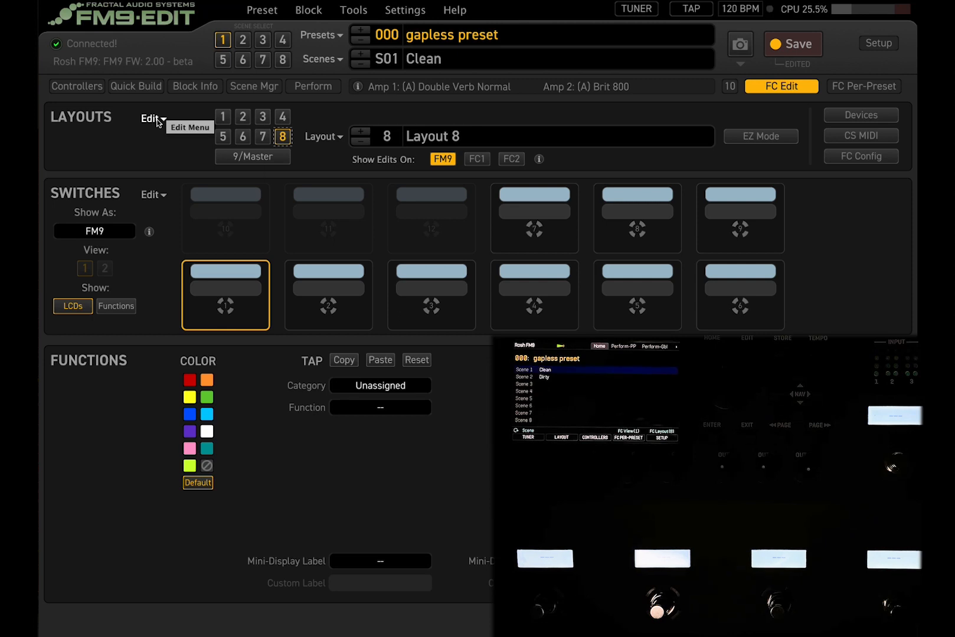
left_click(157, 120)
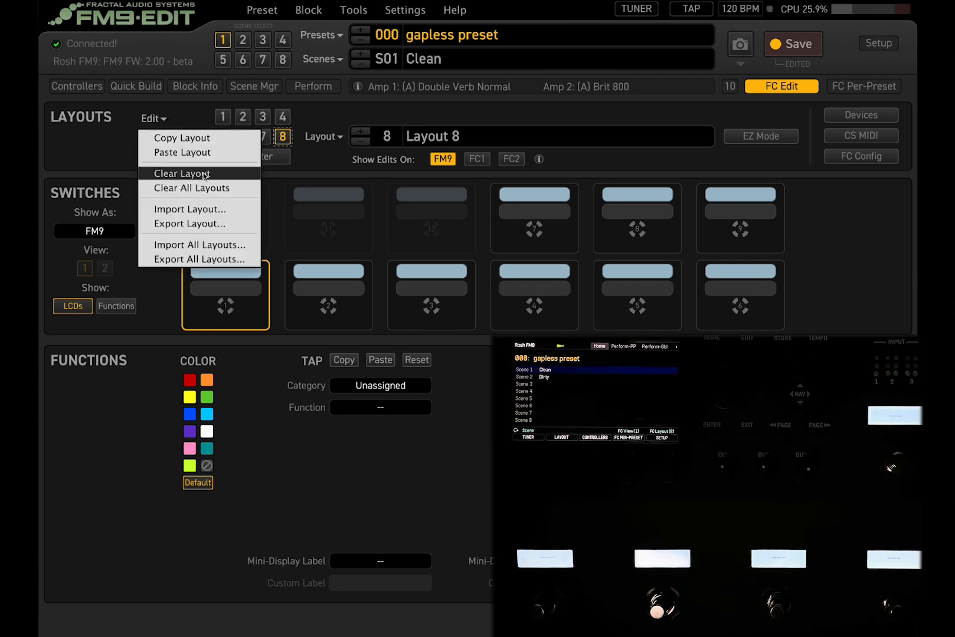
left_click(184, 108)
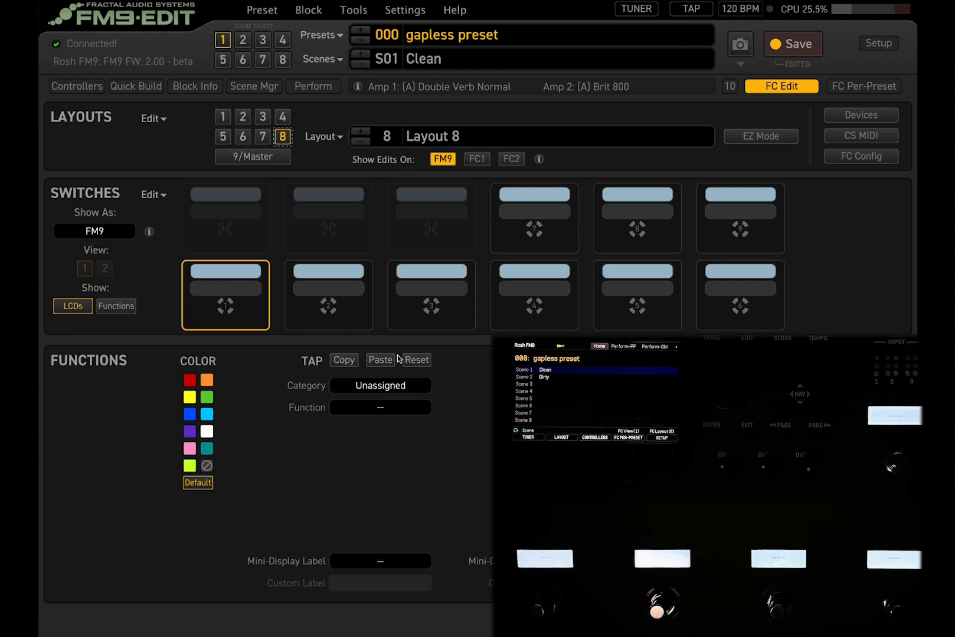
left_click(405, 387)
left_click(390, 445)
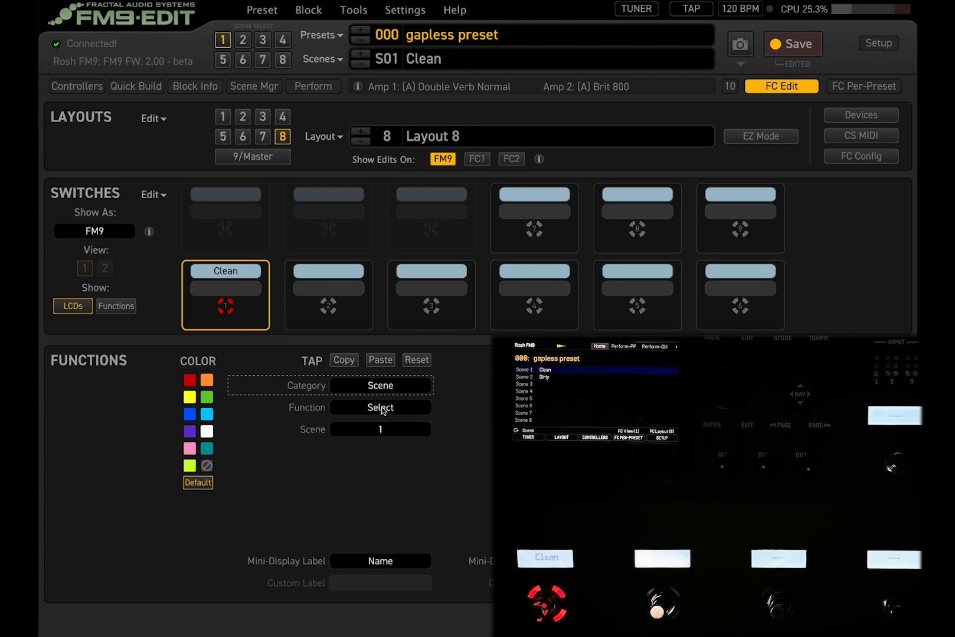
Step: Set switch 1's tap function to Toggle, with scene 2 as the secondary scene
left_click(382, 411)
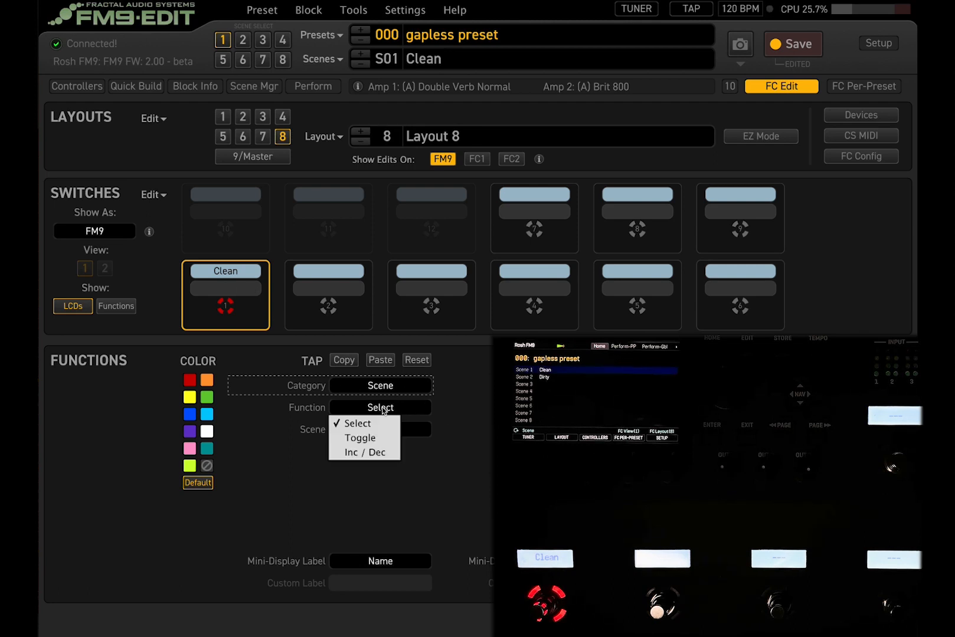
left_click(385, 440)
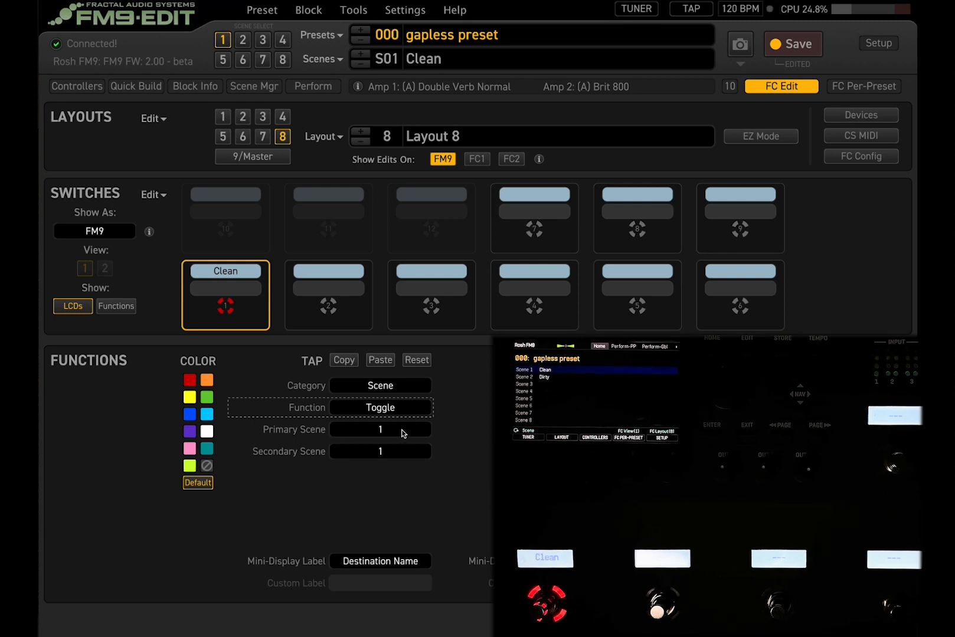
left_click(397, 451)
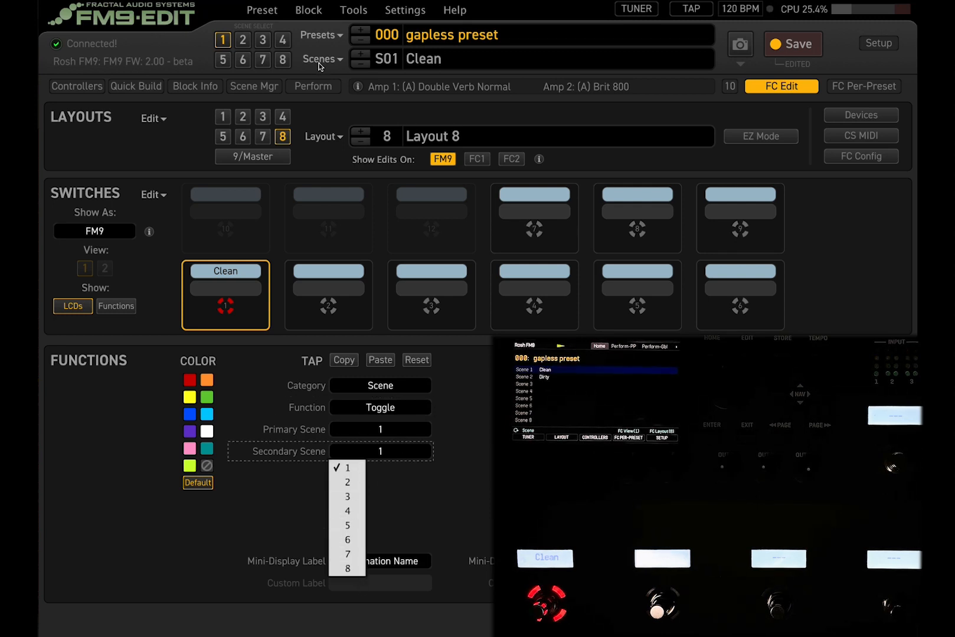
left_click(319, 63)
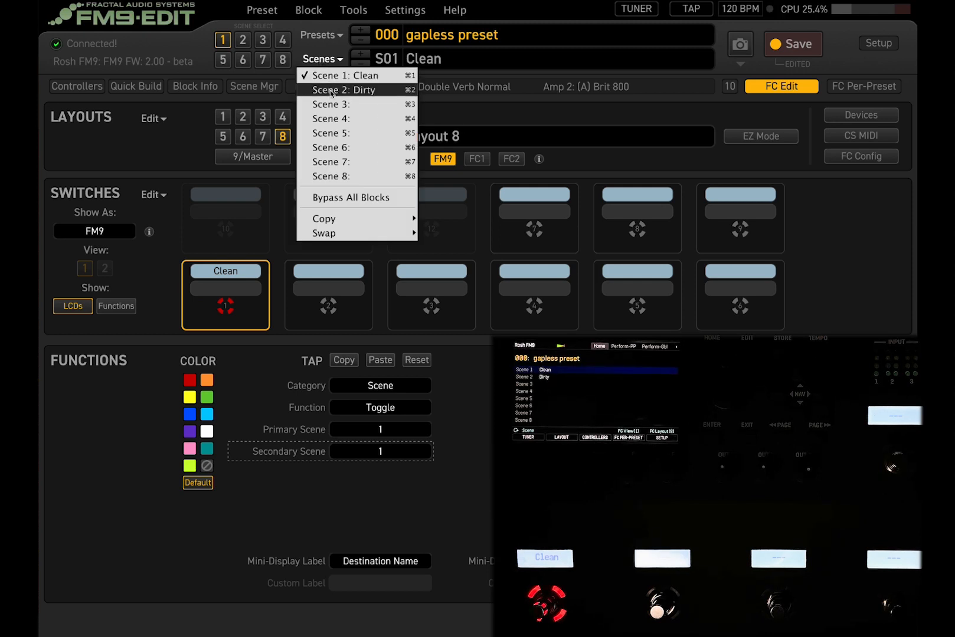
left_click(322, 61)
left_click(384, 455)
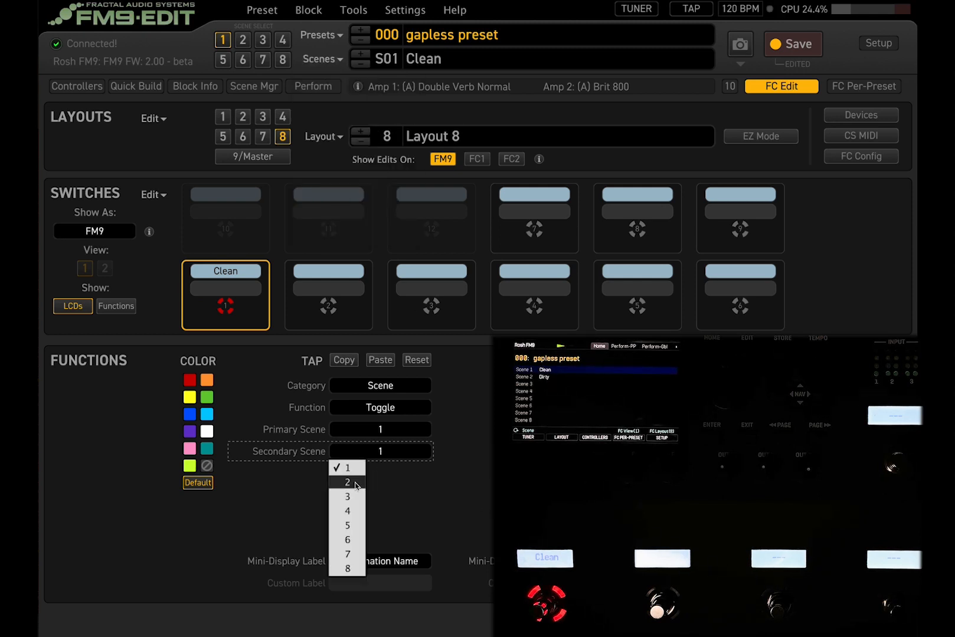
left_click(355, 483)
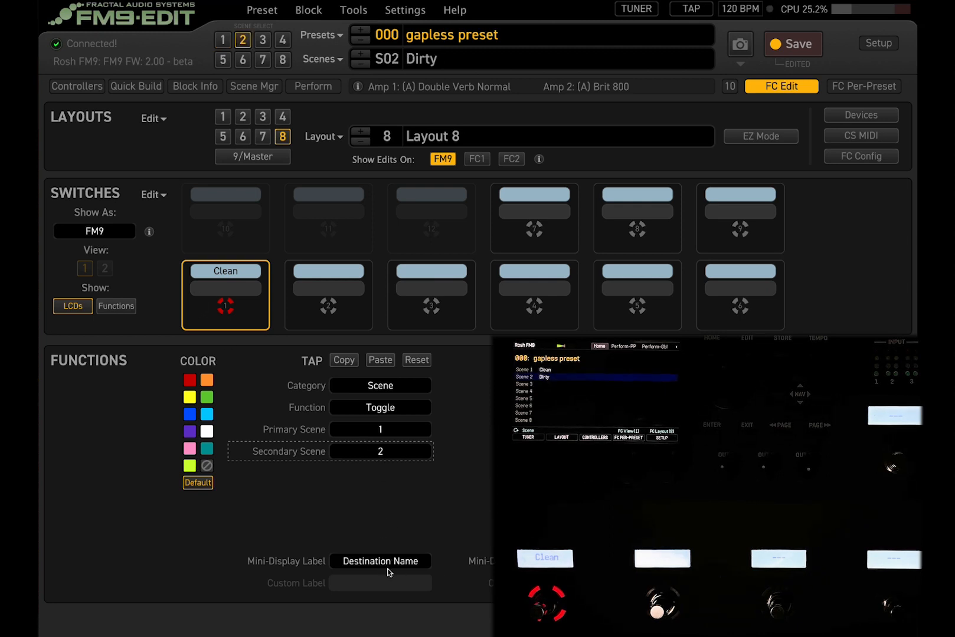
Step: Set switch 1's mini-display label to "Both #" and switch to the Clean scene
left_click(363, 562)
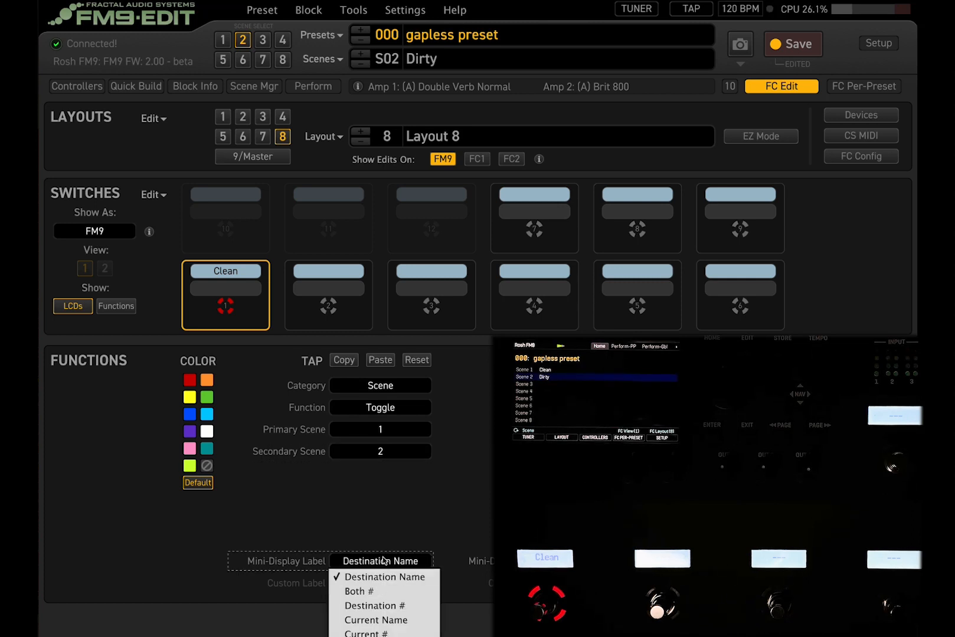
left_click(366, 591)
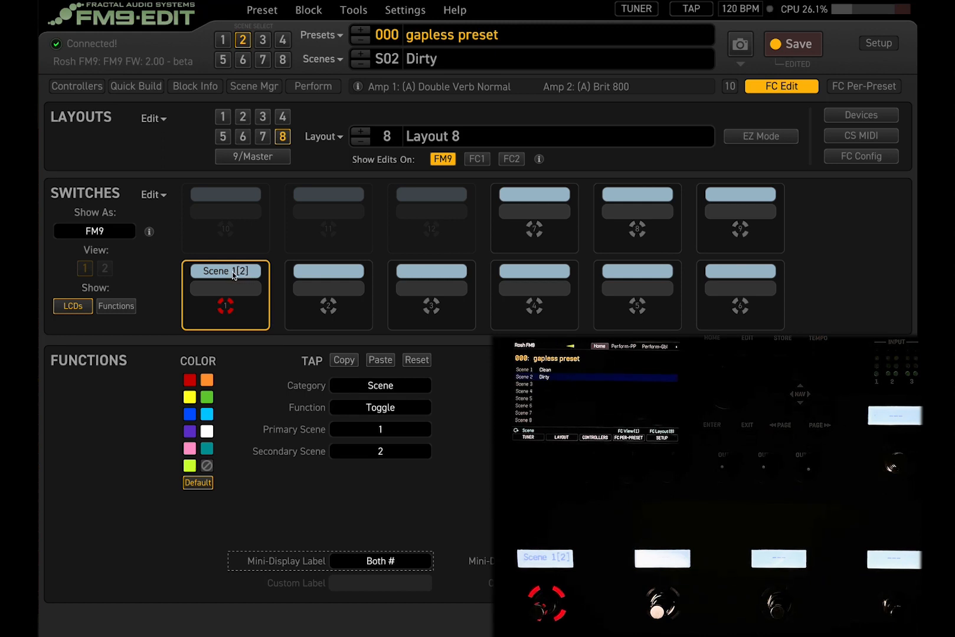
left_click(406, 562)
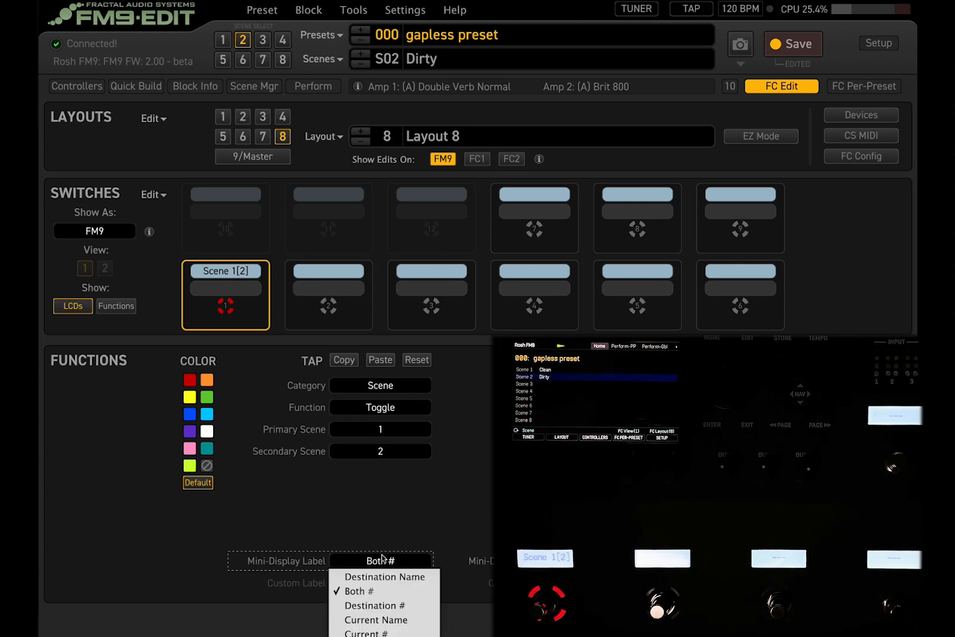
left_click(489, 451)
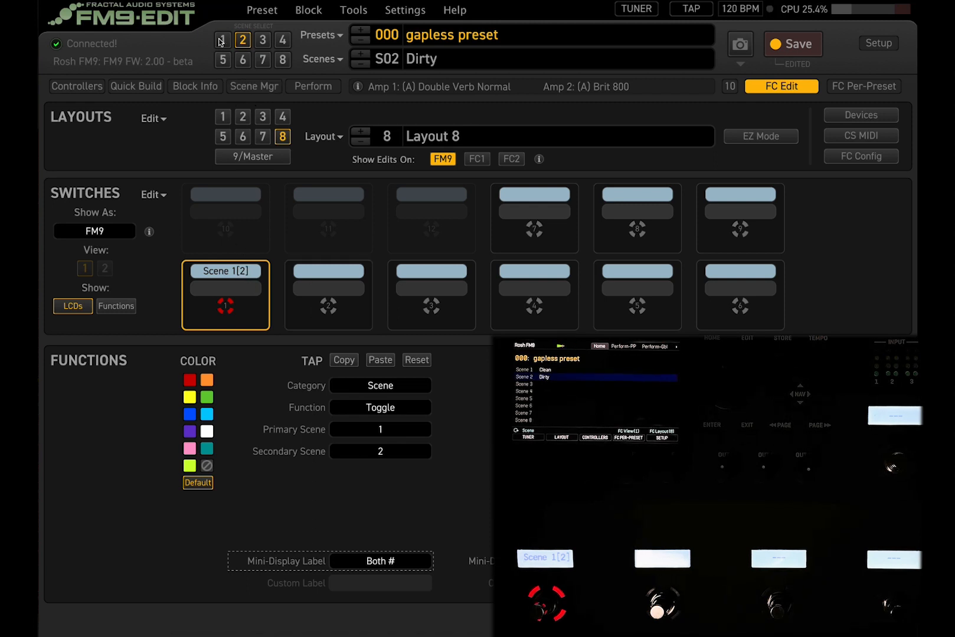
left_click(222, 40)
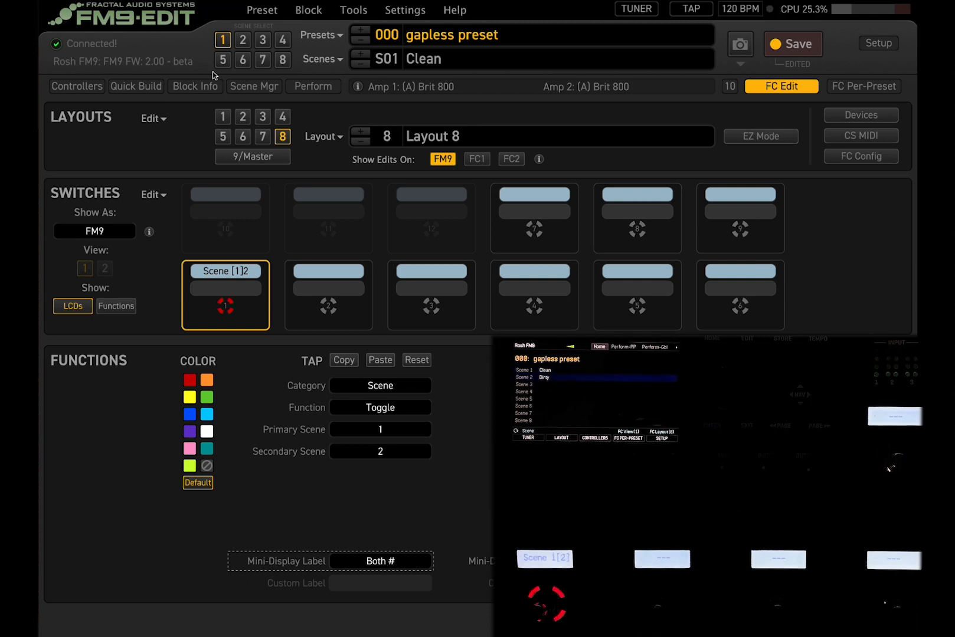
Step: Return to the block grid, check both Amp blocks in the Dirty scene, and set Amp 1 to channel A with bypass on
left_click(781, 86)
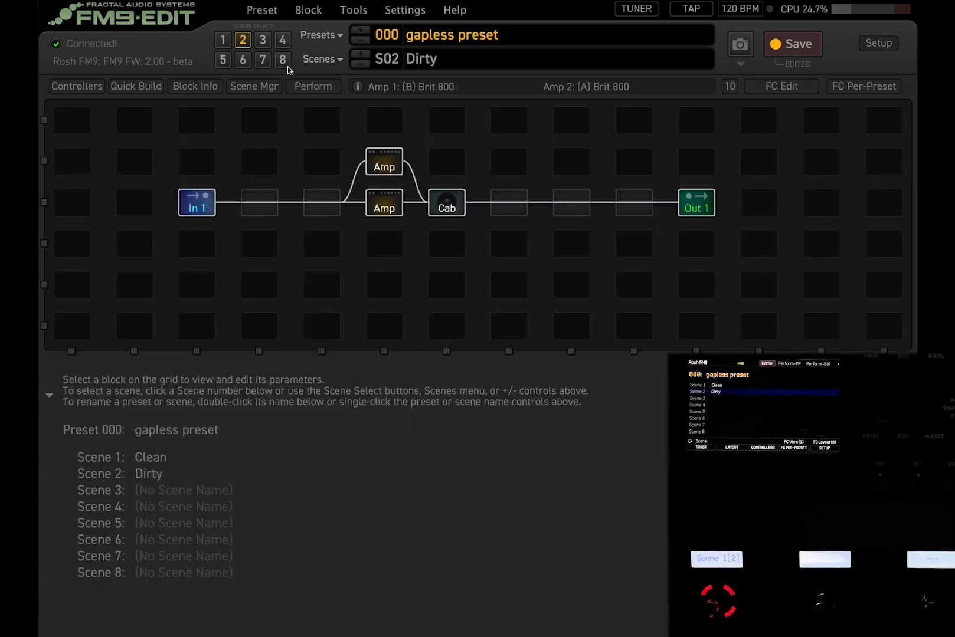
left_click(395, 210)
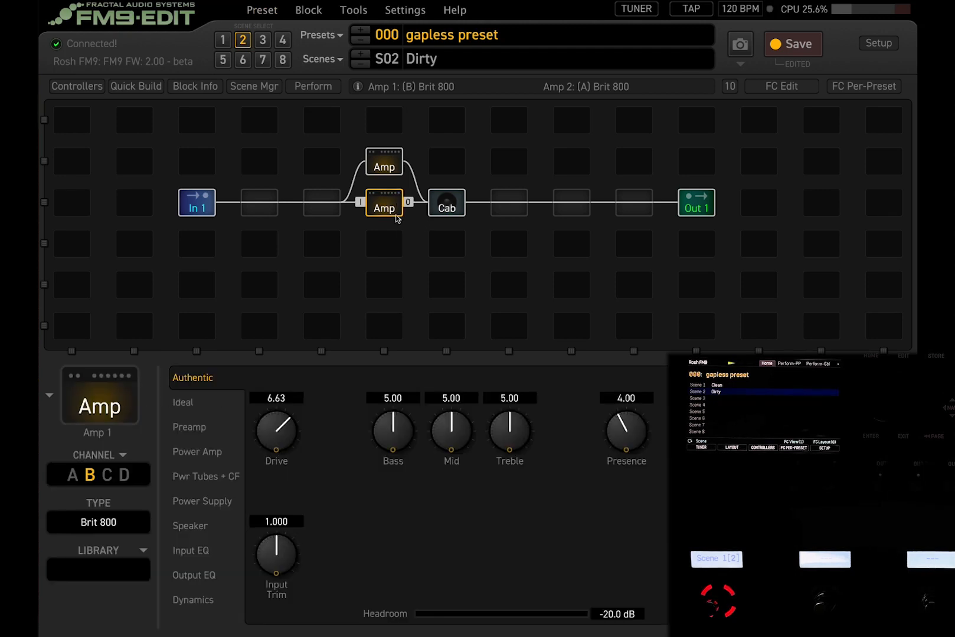
left_click(387, 167)
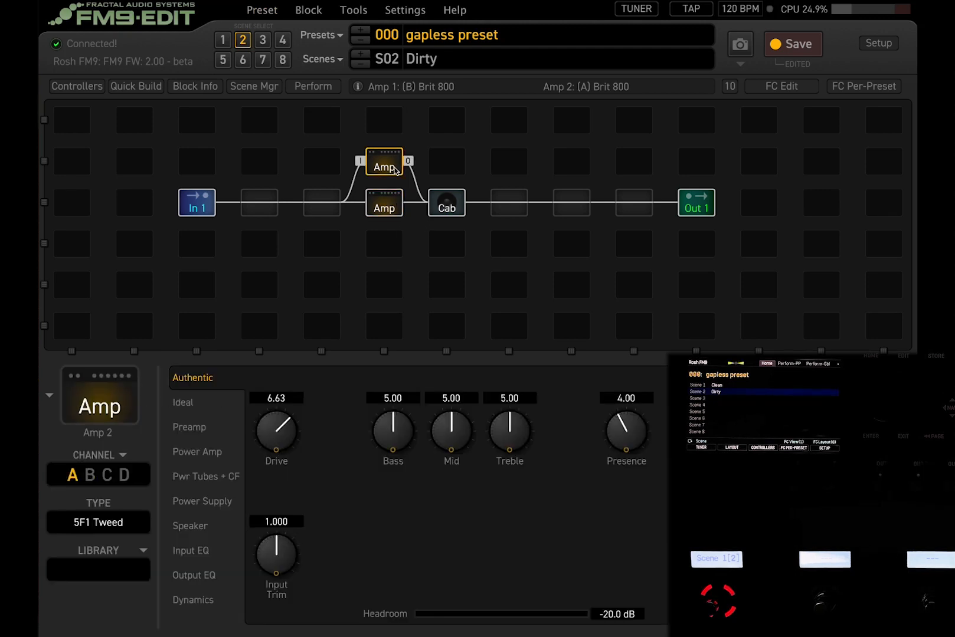
left_click(377, 212)
left_click(72, 475)
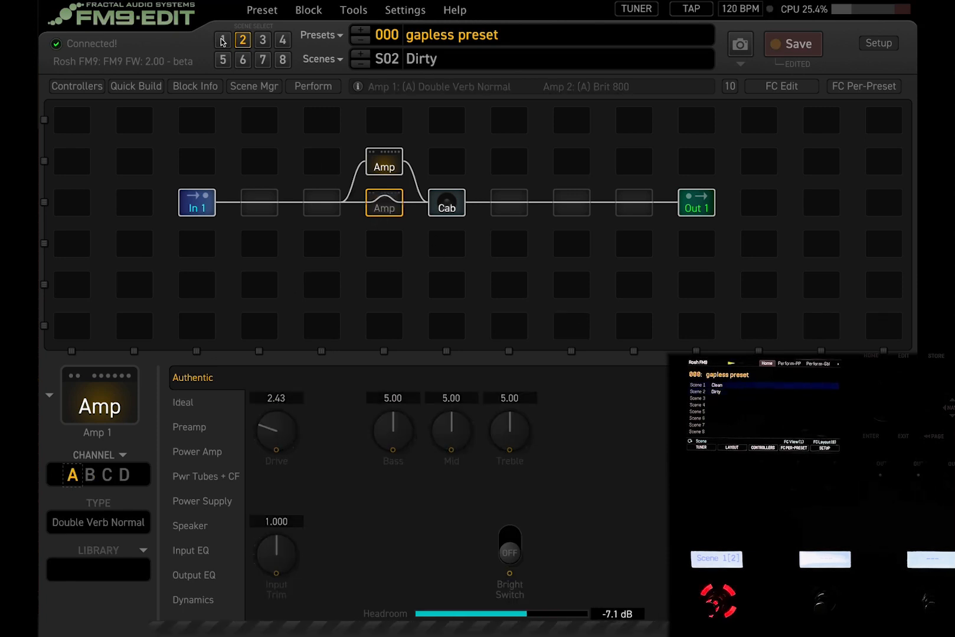
Step: Check both Amp blocks' settings in the Clean scene and save the preset
left_click(392, 164)
left_click(389, 201)
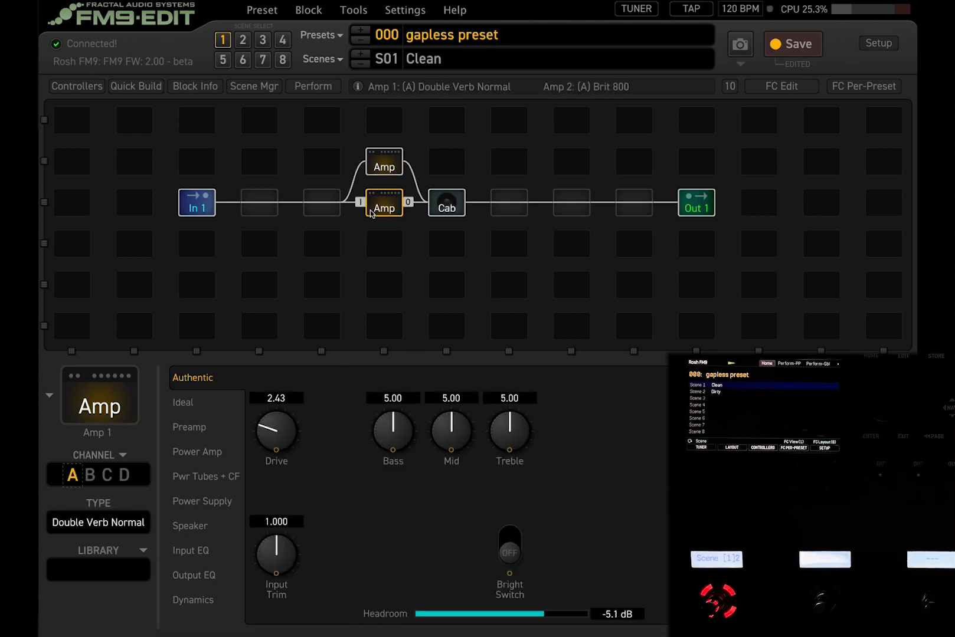
left_click(382, 164)
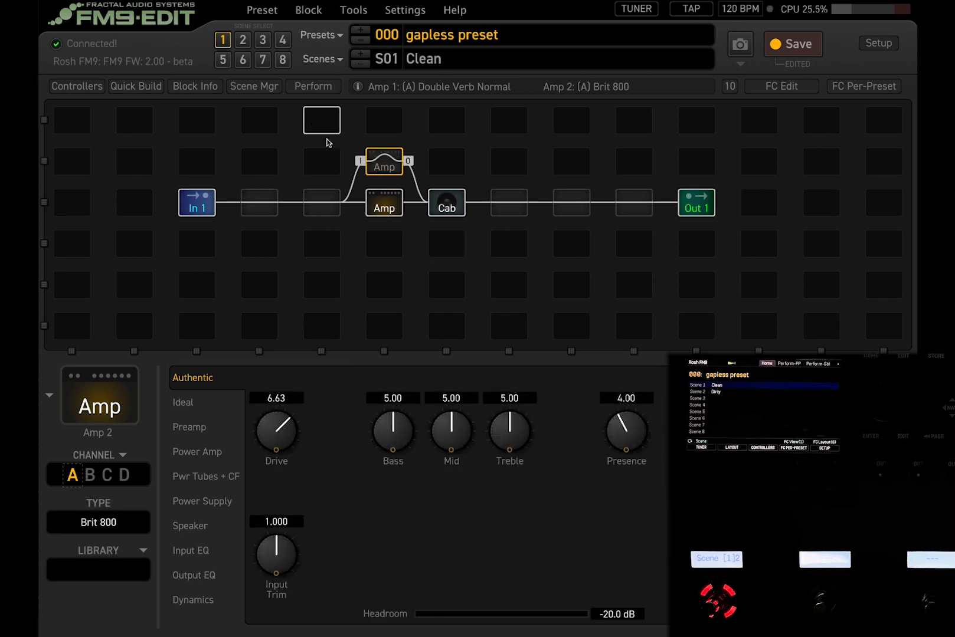
left_click(794, 49)
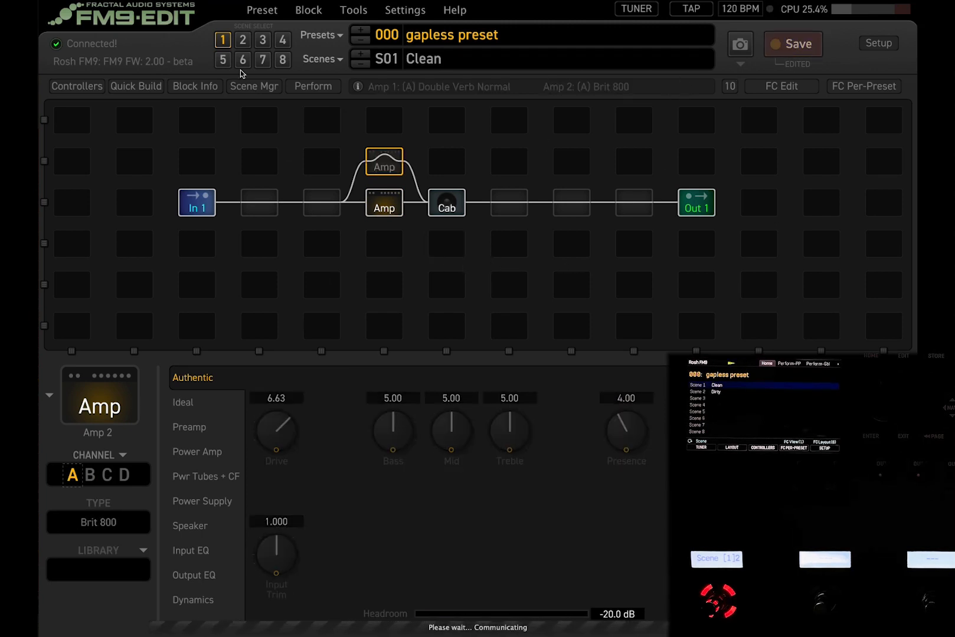
Step: Switch between the Dirty and Clean scenes and compare the bypass states of the two Amp blocks
left_click(243, 39)
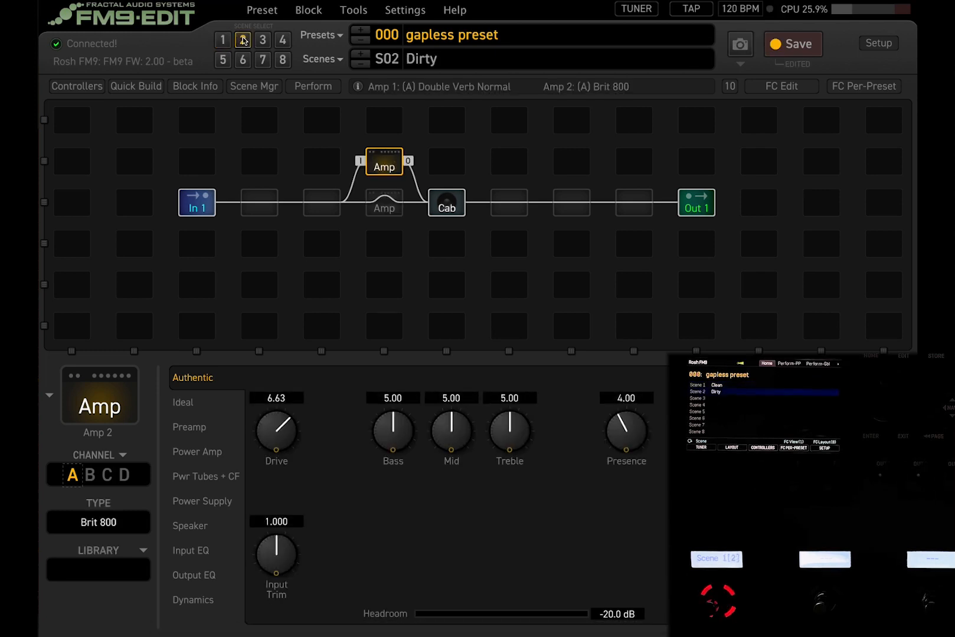
left_click(222, 40)
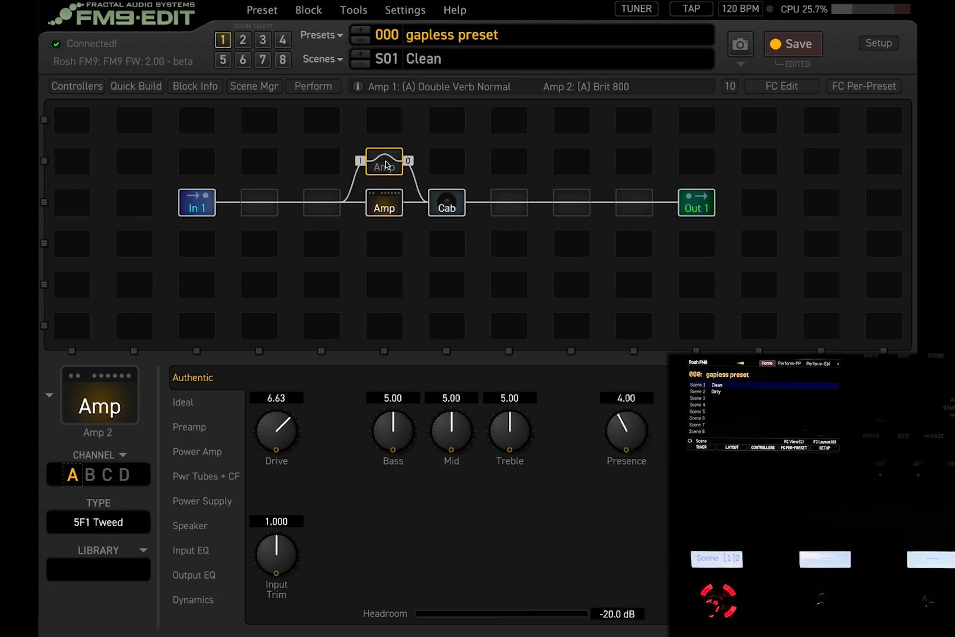
left_click(388, 208)
left_click(385, 165)
left_click(393, 209)
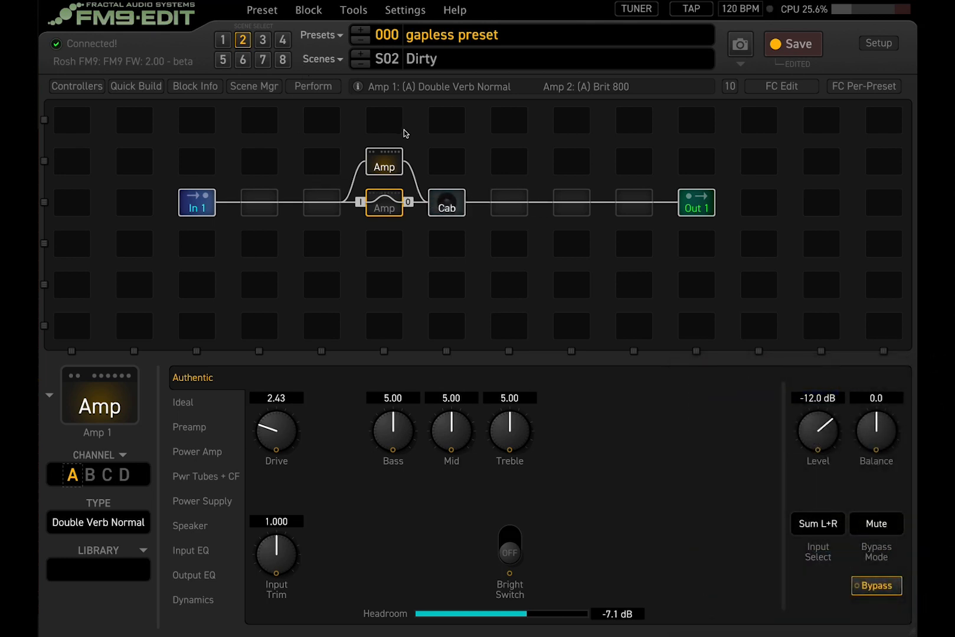
Step: Set the Cab block to channel A in the Dirty scene and save the preset, checking both scenes
left_click(436, 211)
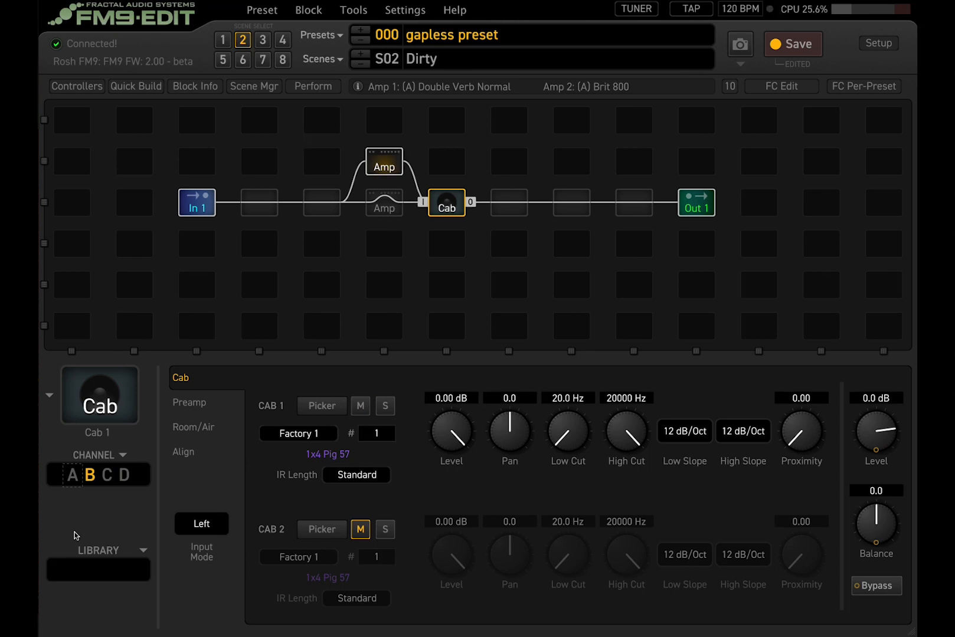
left_click(74, 476)
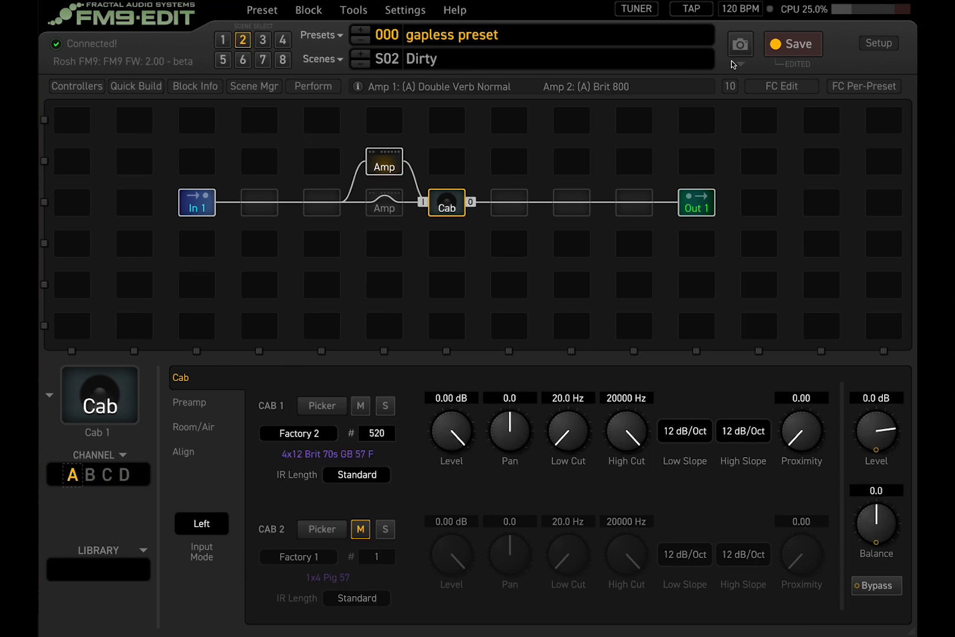
left_click(776, 45)
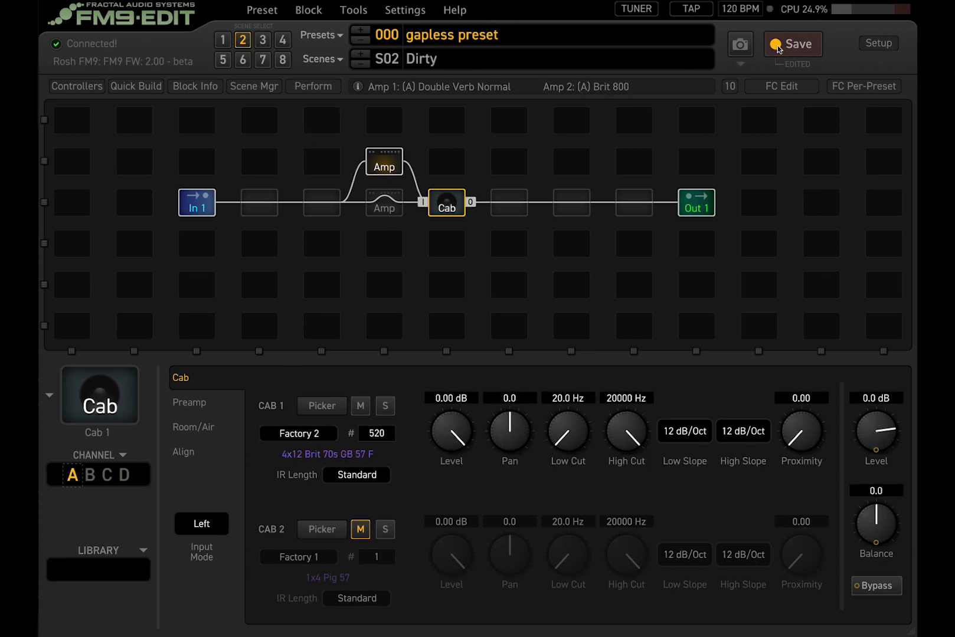
left_click(223, 41)
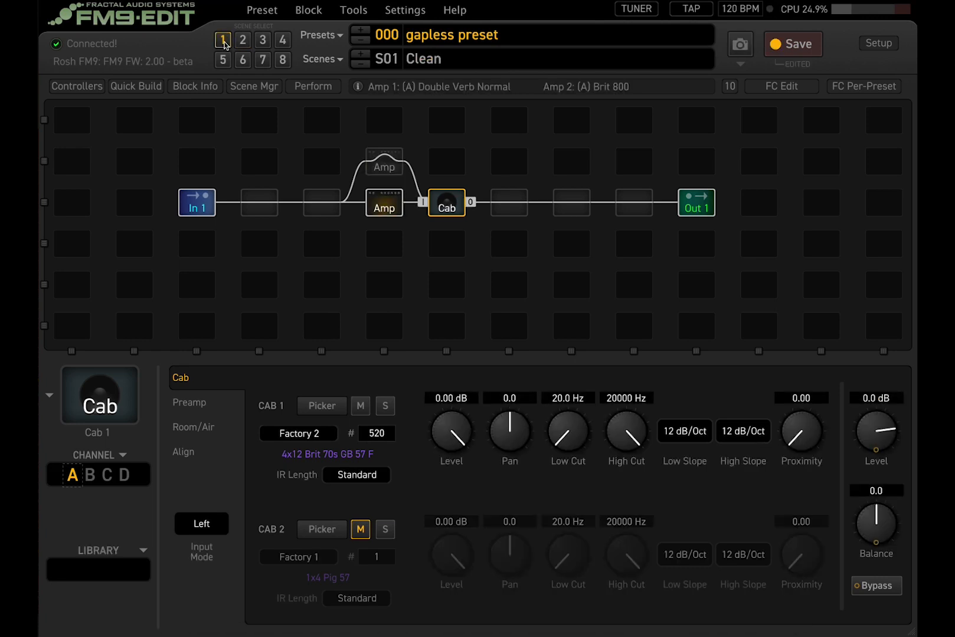
left_click(243, 40)
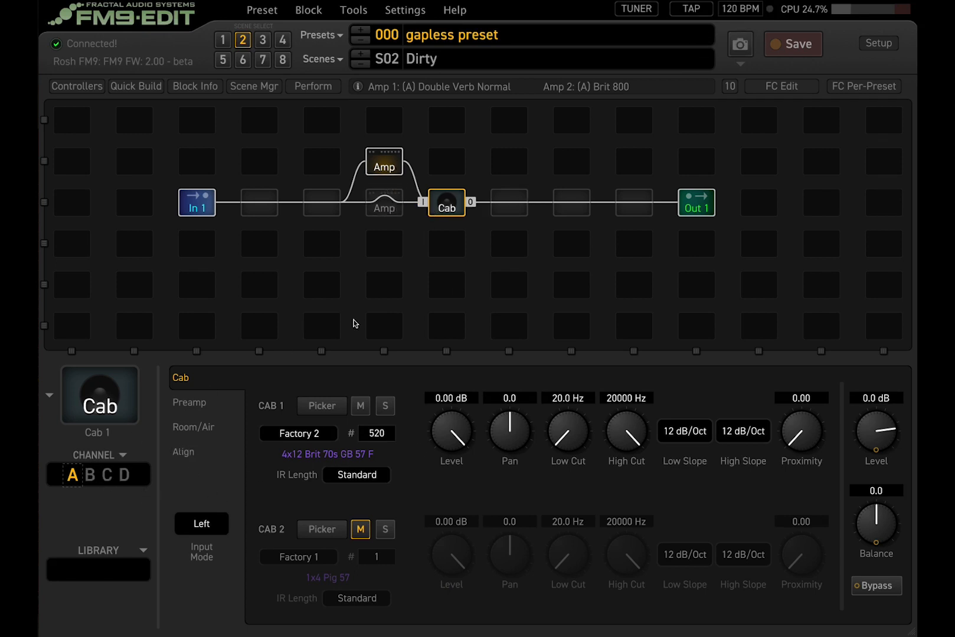
Step: Add a Cab 2 block beside Amp 2 and remove the connection from Amp 2 to Cab 1
right_click(444, 169)
mouse_move(501, 302)
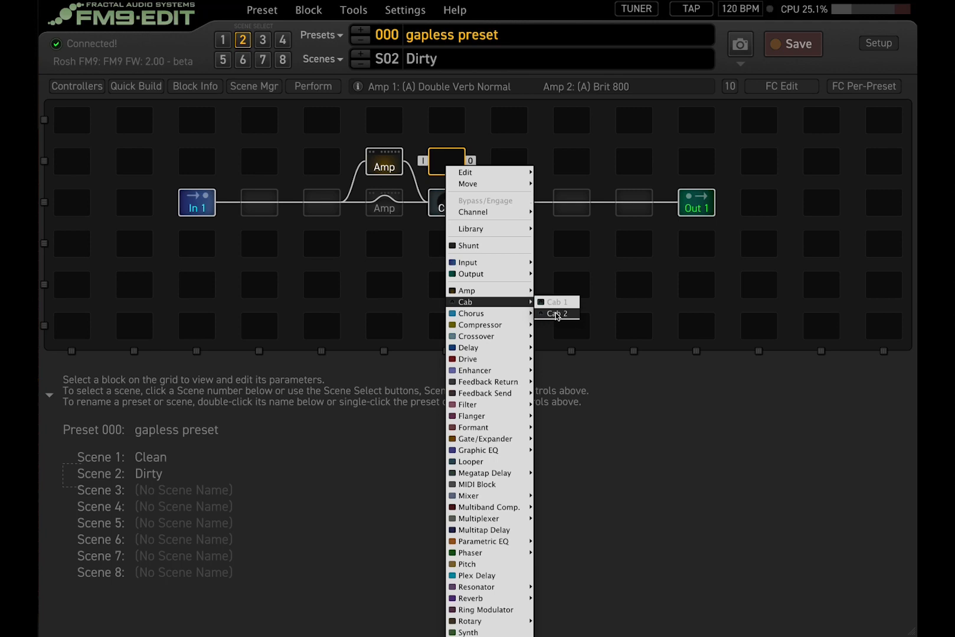
left_click(557, 314)
left_click_drag(408, 162, 410, 164)
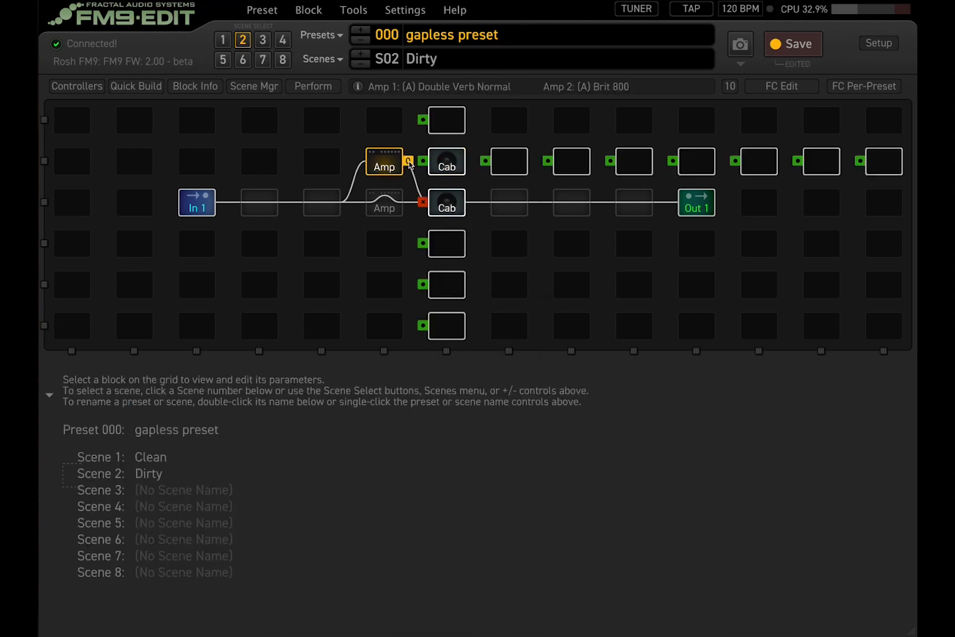
left_click_drag(426, 205, 423, 202)
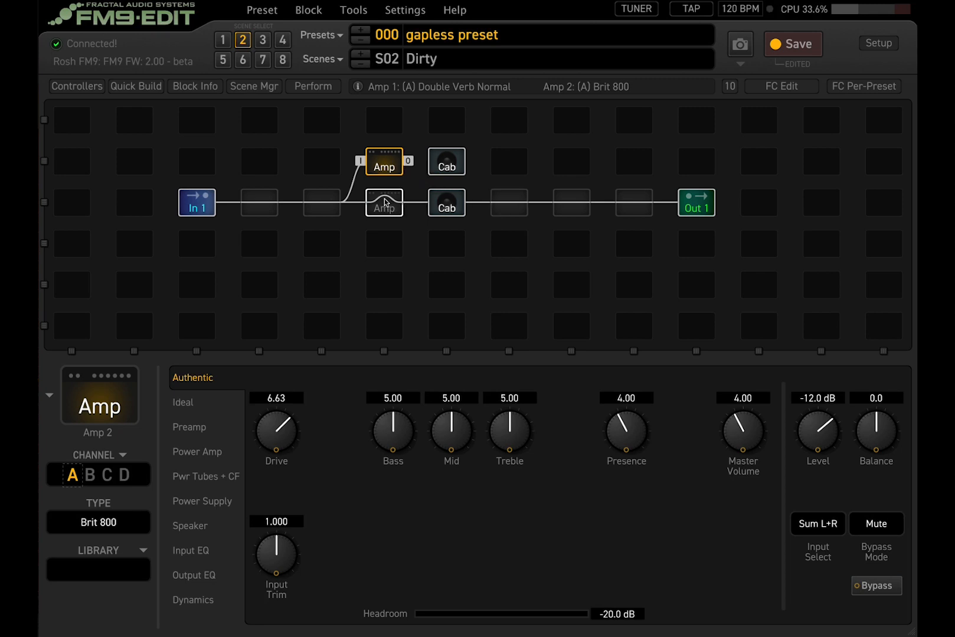
Step: In the Clean scene, load the factory IR 2x12 Double Verb 57 A into the first slot of the Cab 1 block
left_click(222, 41)
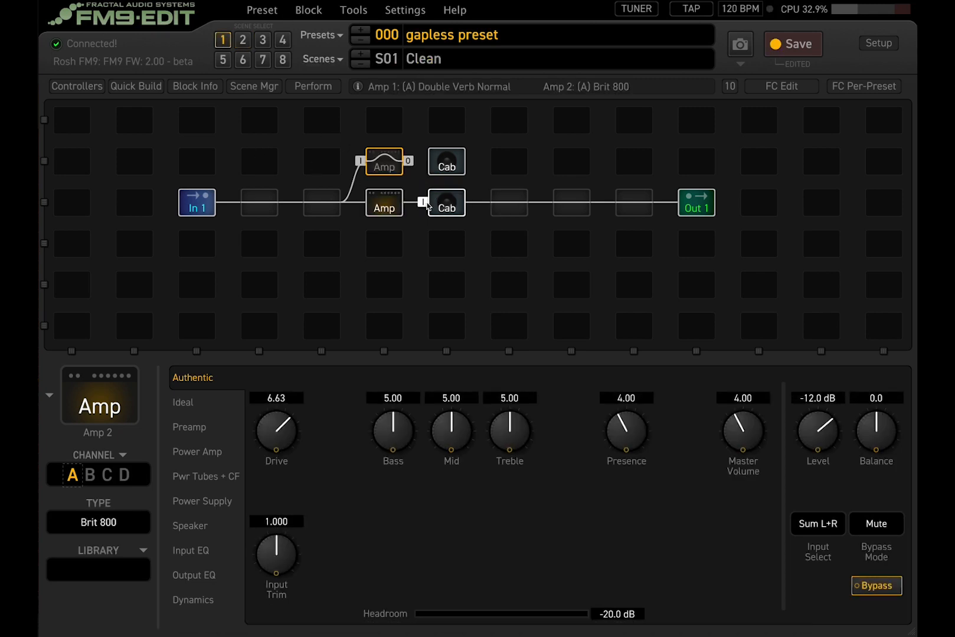
left_click(382, 208)
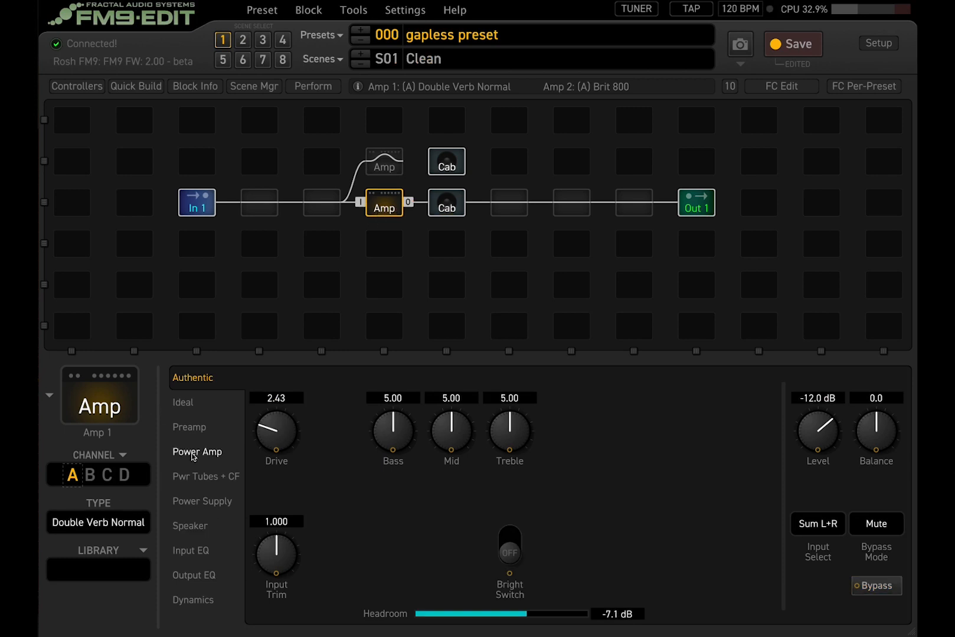
left_click(451, 209)
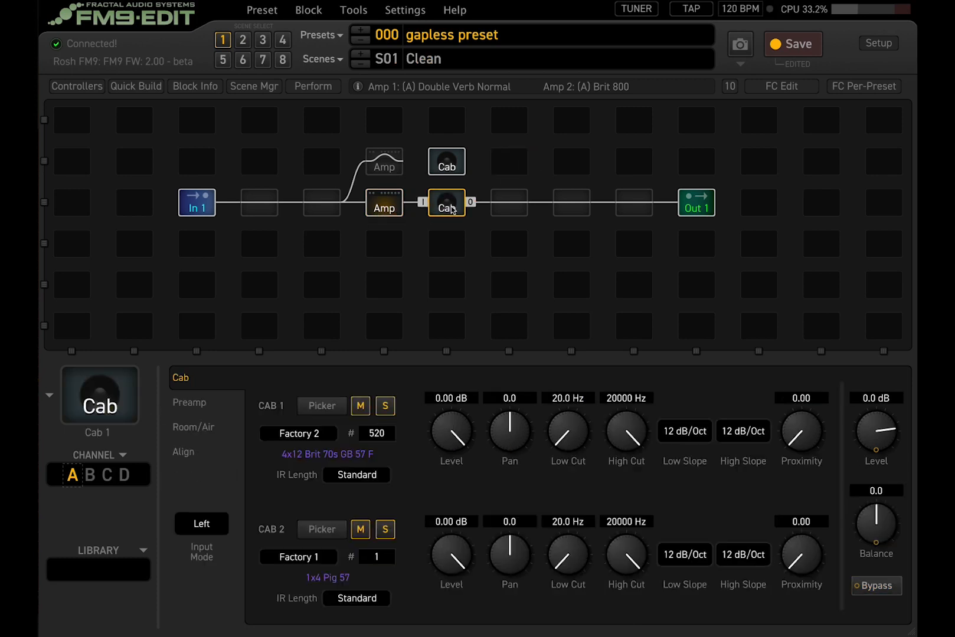
left_click(335, 406)
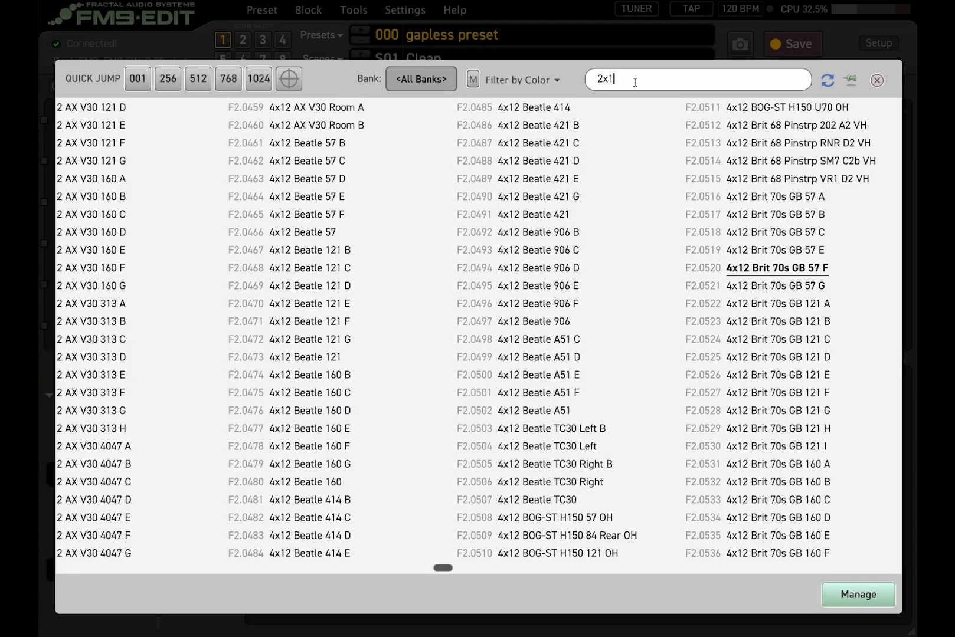
key("Return")
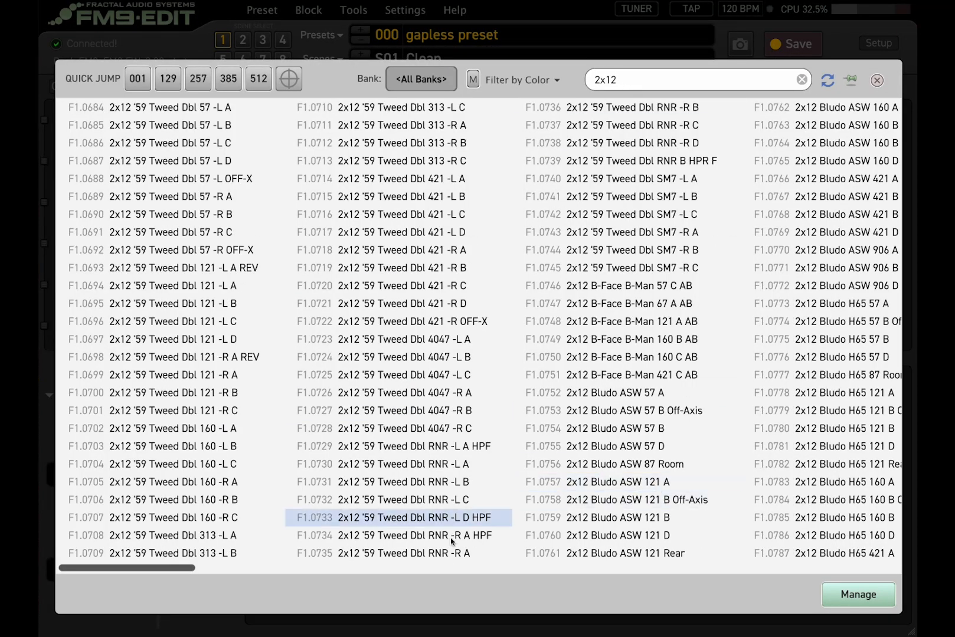
left_click_drag(176, 569, 233, 571)
left_click(655, 80)
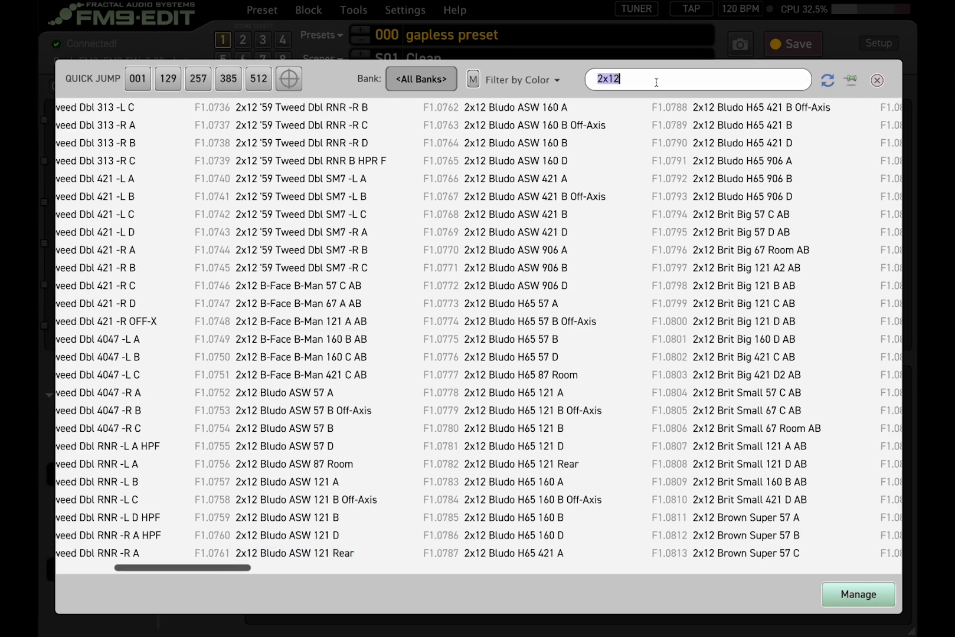
left_click(670, 79)
type("double")
key("Return")
double_click(238, 107)
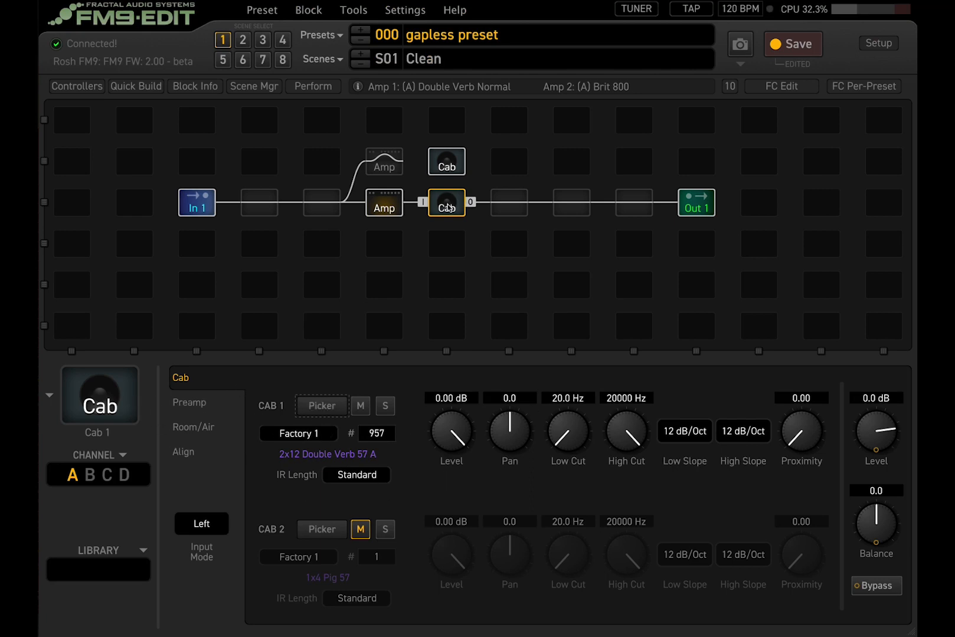
Step: Load the factory IR 4x12 Brit 70s GB 57 A into the first slot of the Cab 2 block
left_click(384, 204)
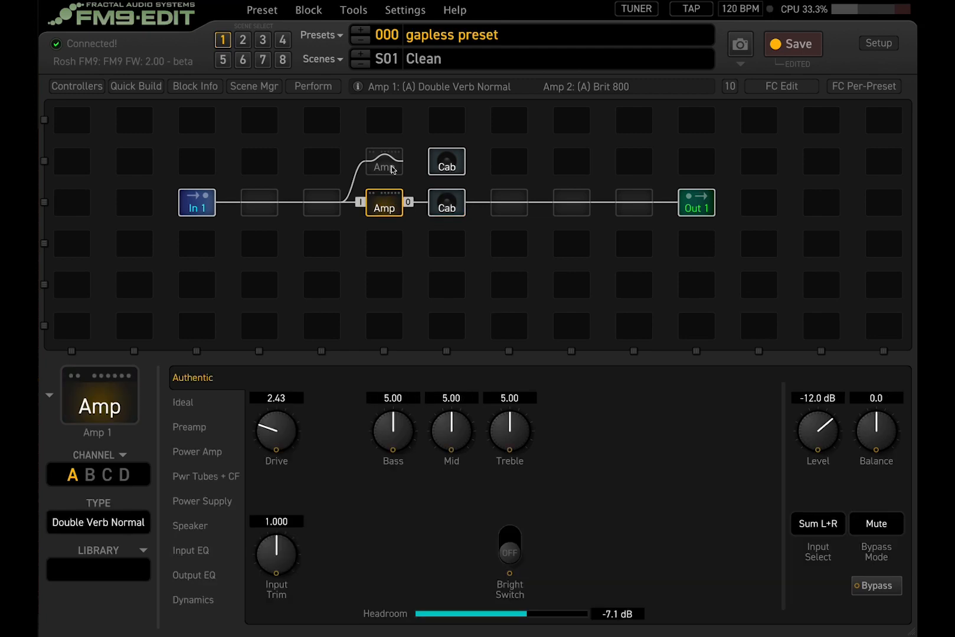
left_click(388, 167)
left_click(451, 164)
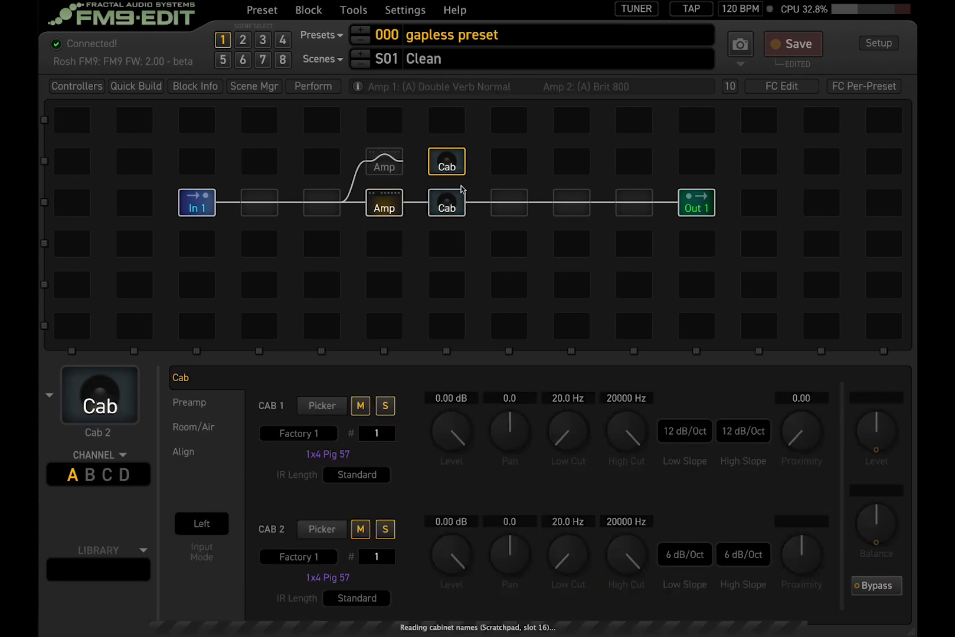
left_click(447, 209)
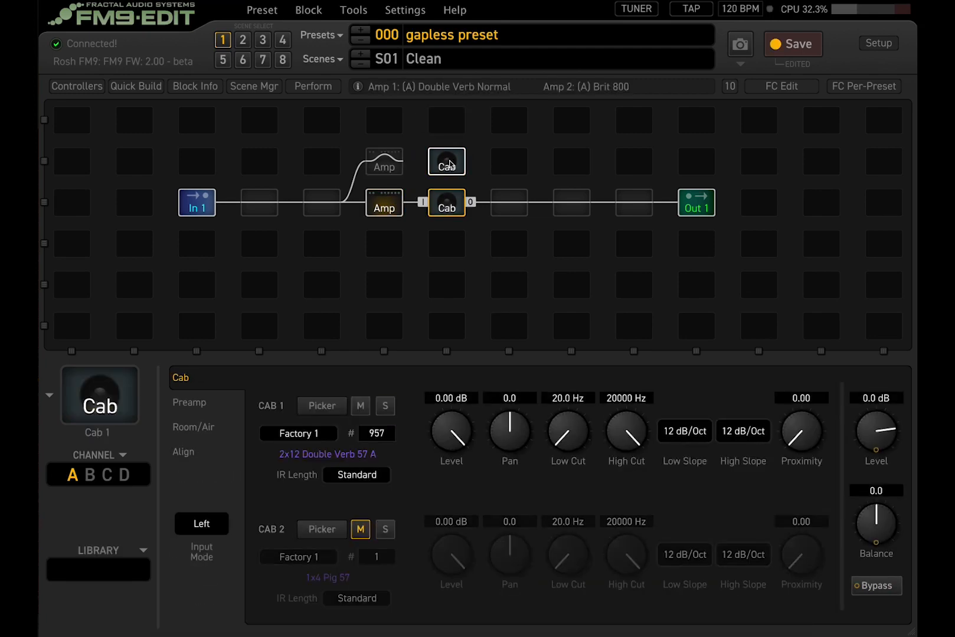
left_click(449, 165)
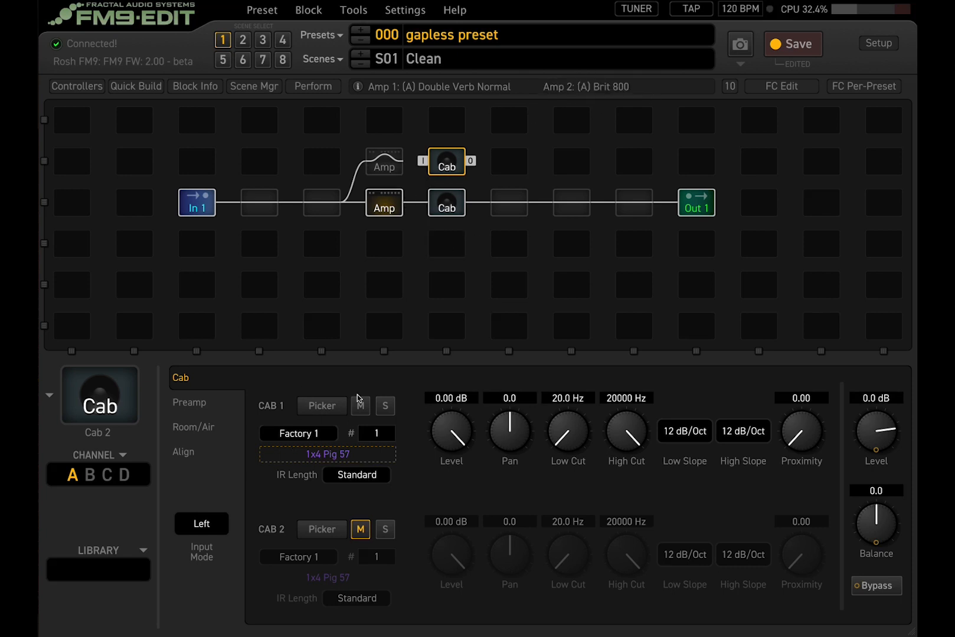
left_click(328, 406)
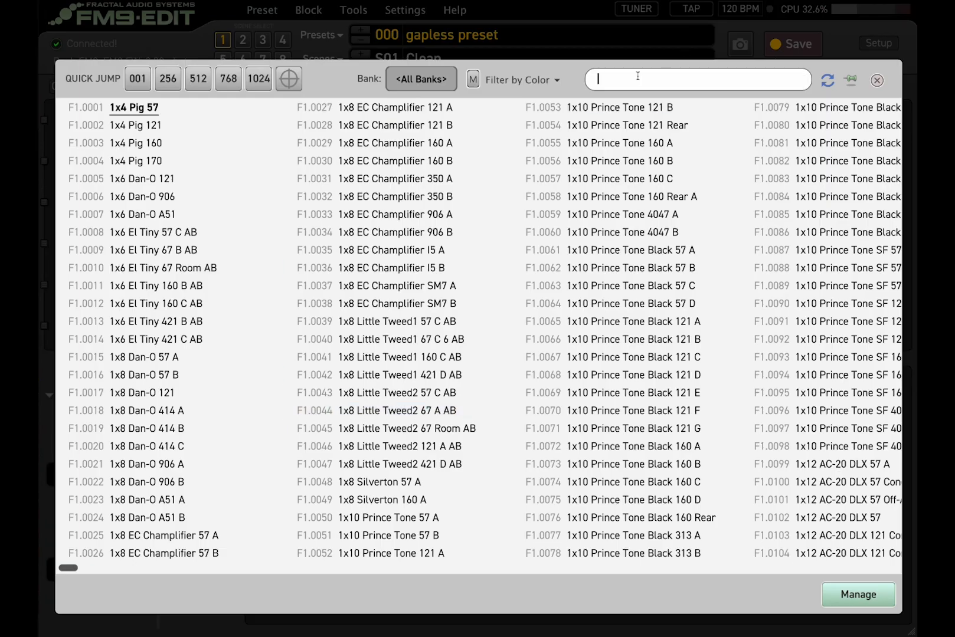
type("4x12")
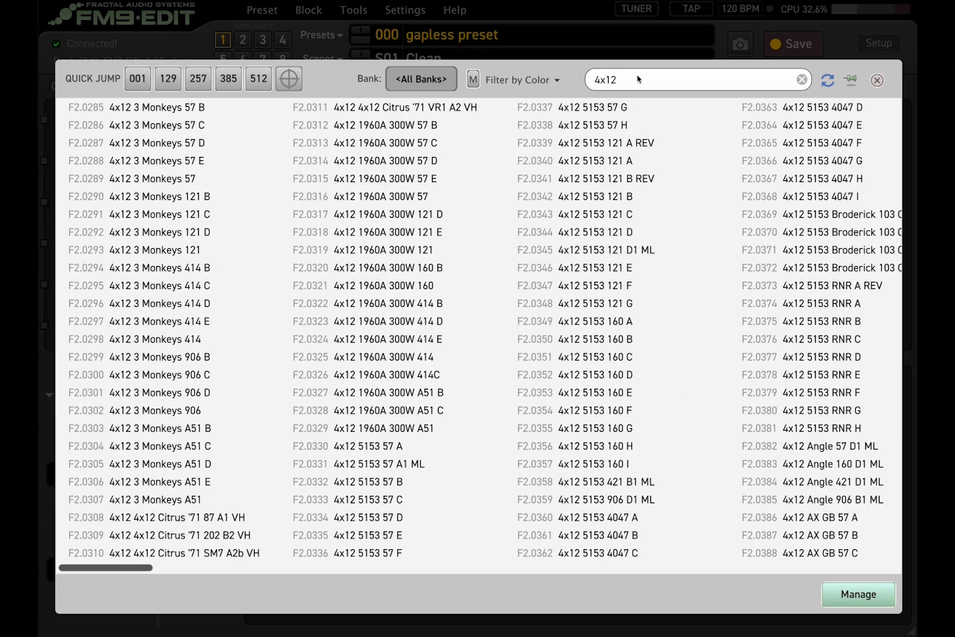
scroll(240, 573, "right", 10)
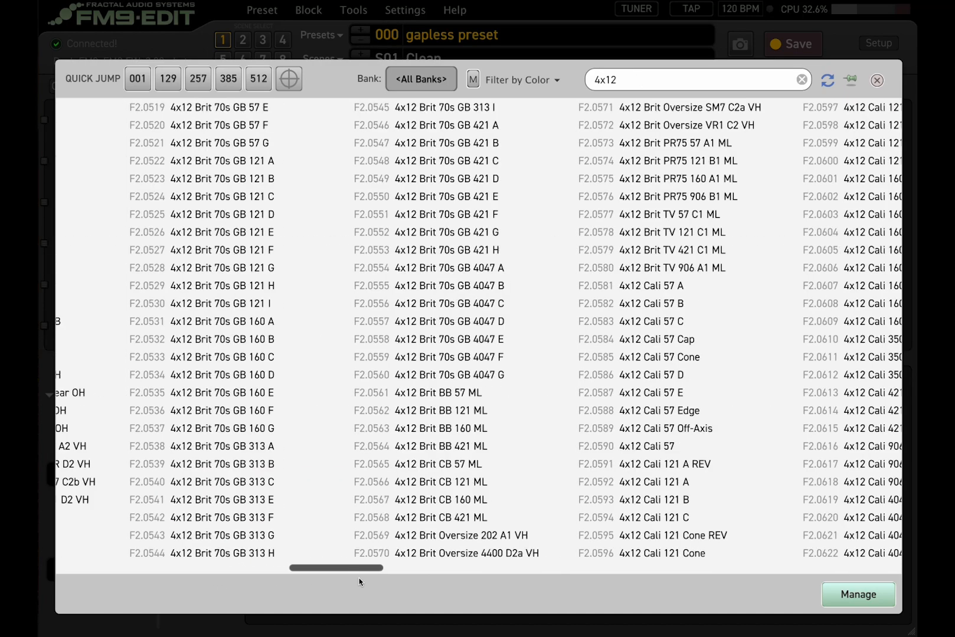
left_click_drag(382, 579, 314, 578)
left_click(327, 523)
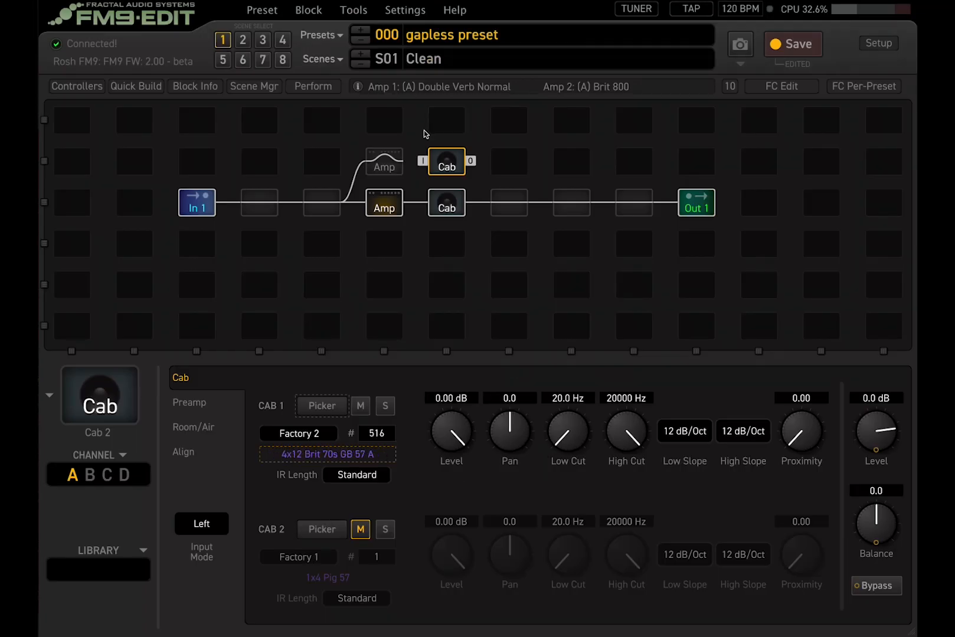
Step: Route Amp 2 through Cab 2 into the shunt after Cab 1, and engage Amp 2 in the Clean scene
left_click_drag(409, 160, 482, 202)
left_click(388, 158)
left_click(401, 171)
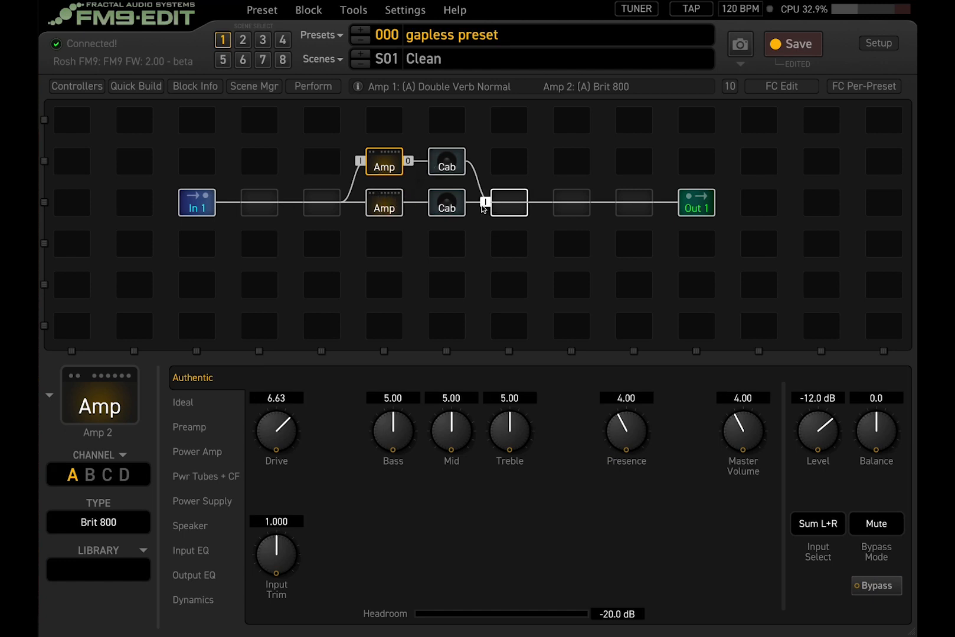
Step: Engage the Amp 1 block in the Dirty scene
left_click(397, 210)
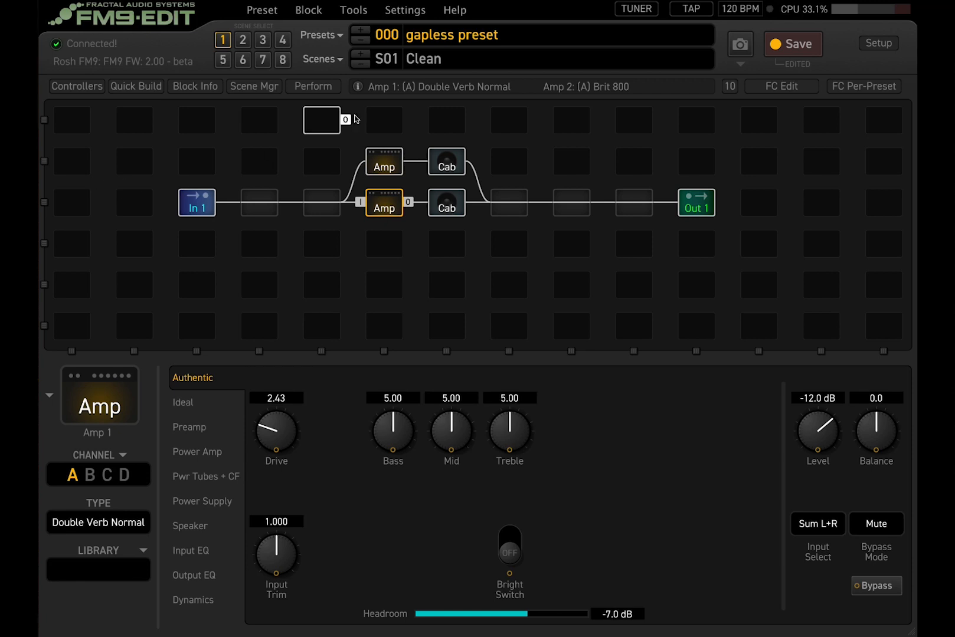
left_click(243, 46)
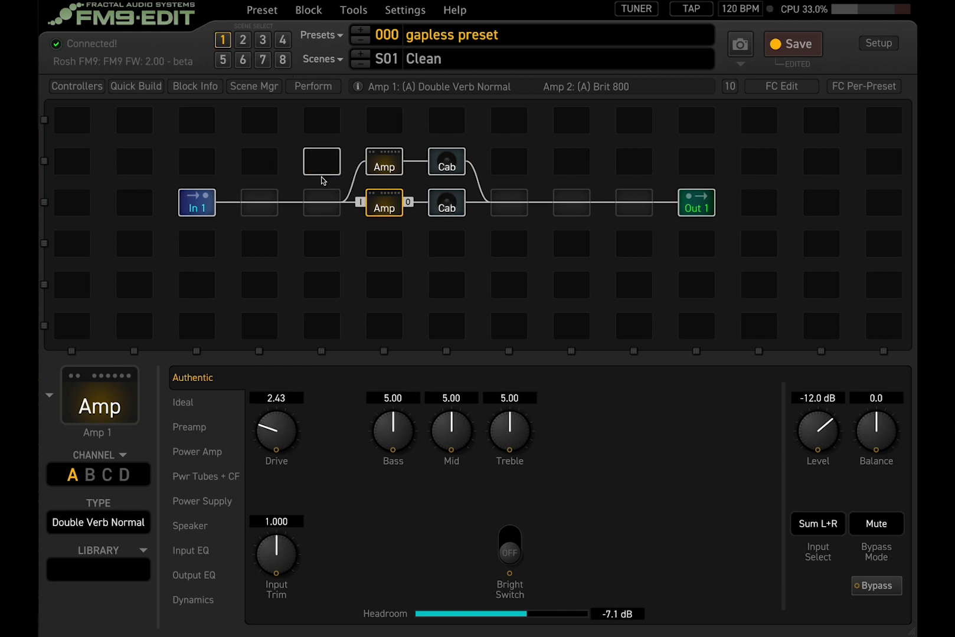
double_click(388, 208)
Step: Compare the Clean and Dirty scenes and check the channel and settings of both Amp and both Cab blocks
left_click(223, 40)
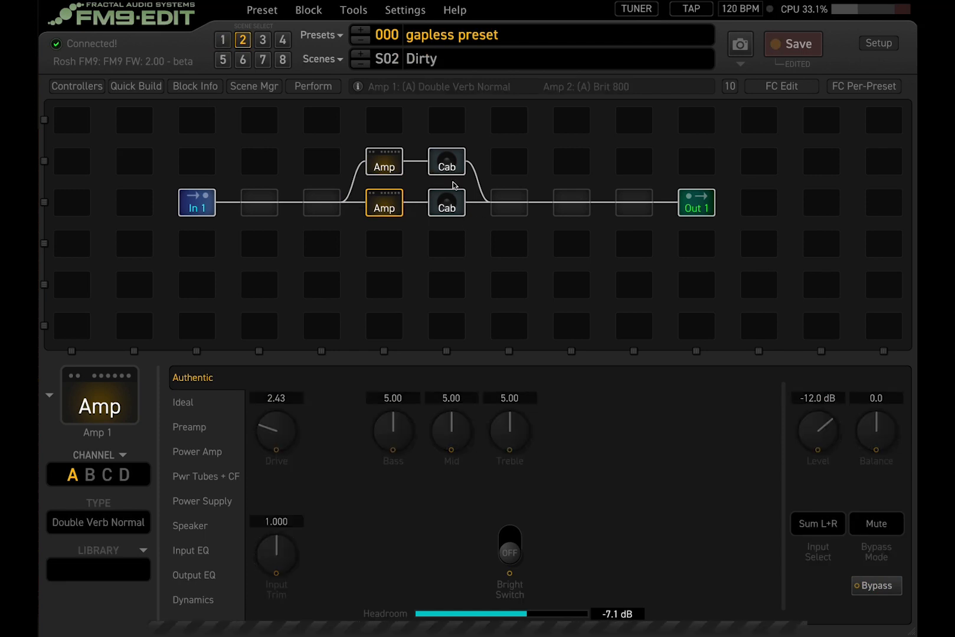
left_click(496, 197)
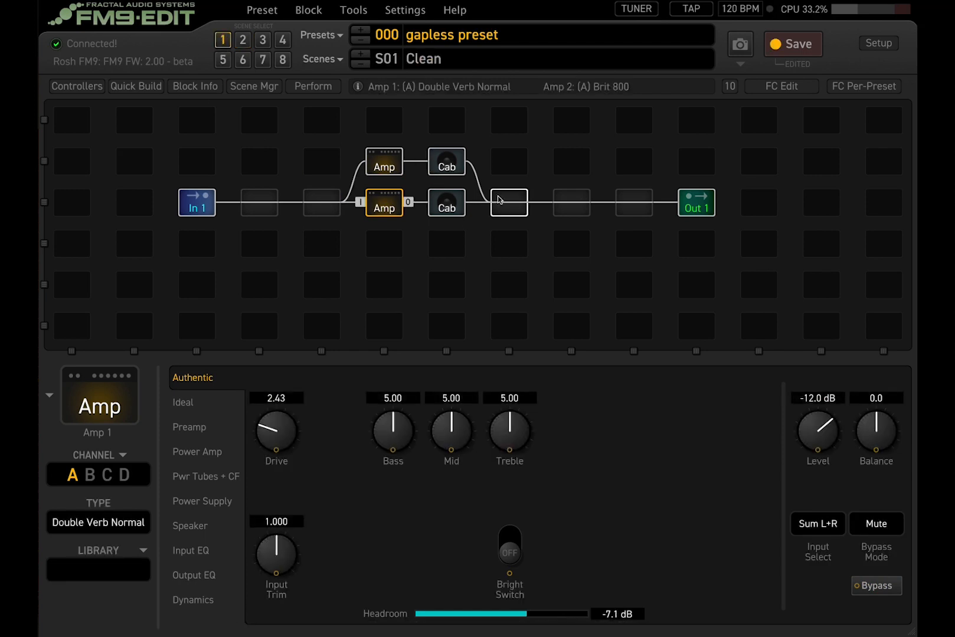
left_click(446, 162)
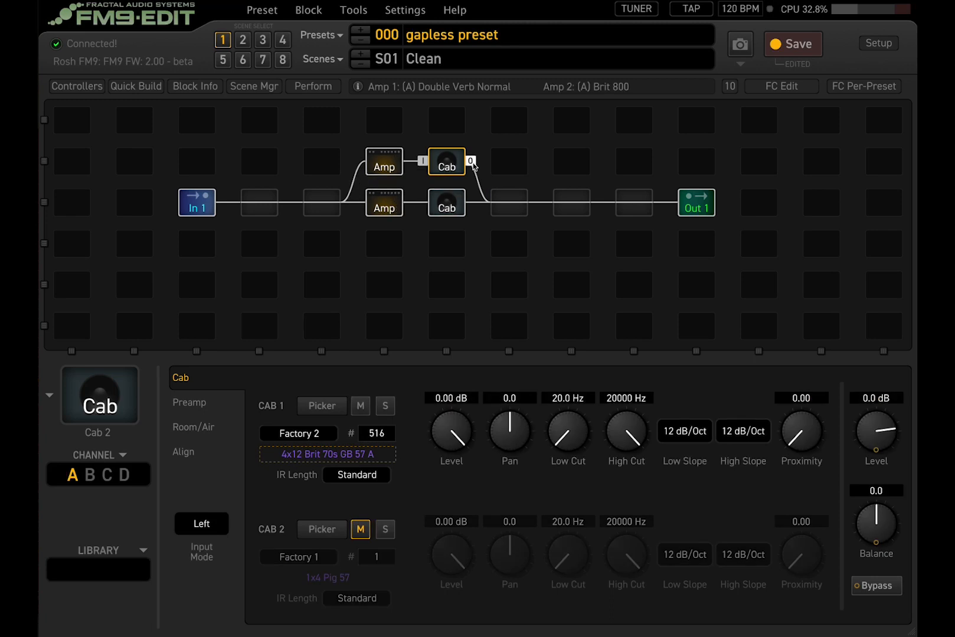
left_click(384, 163)
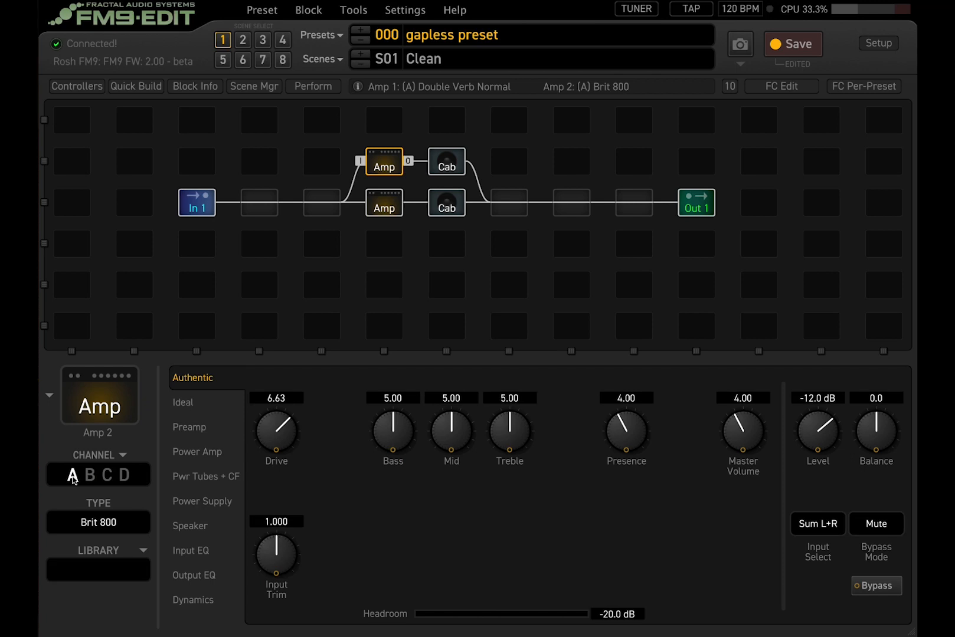
left_click(443, 168)
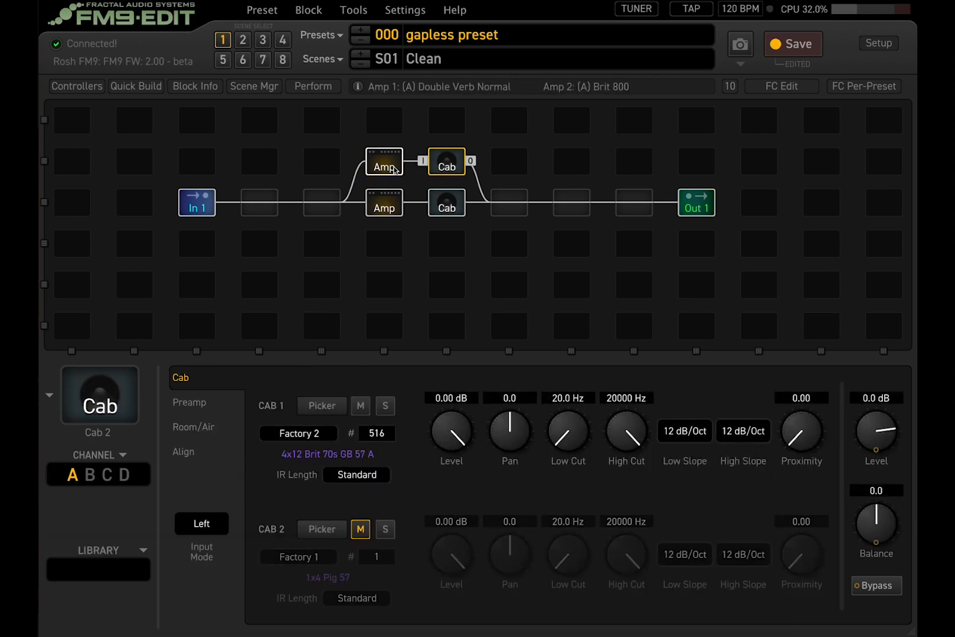
left_click(384, 207)
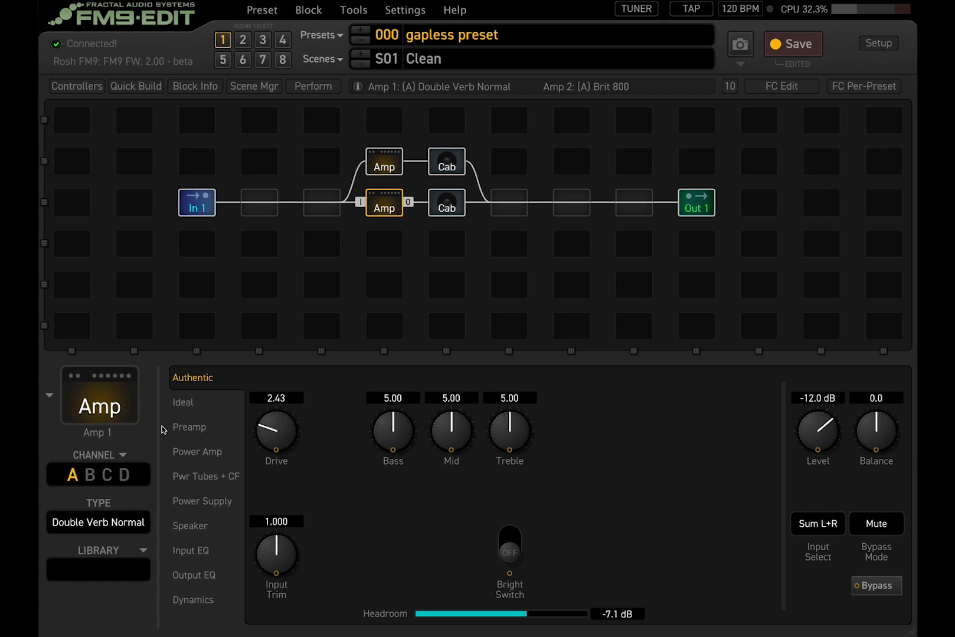
left_click(447, 204)
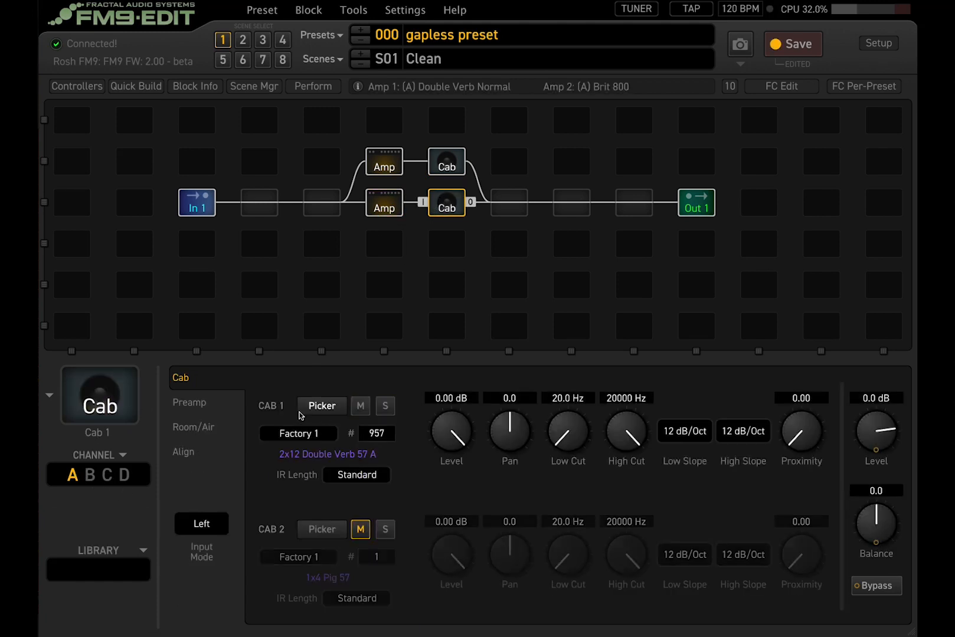
left_click(243, 41)
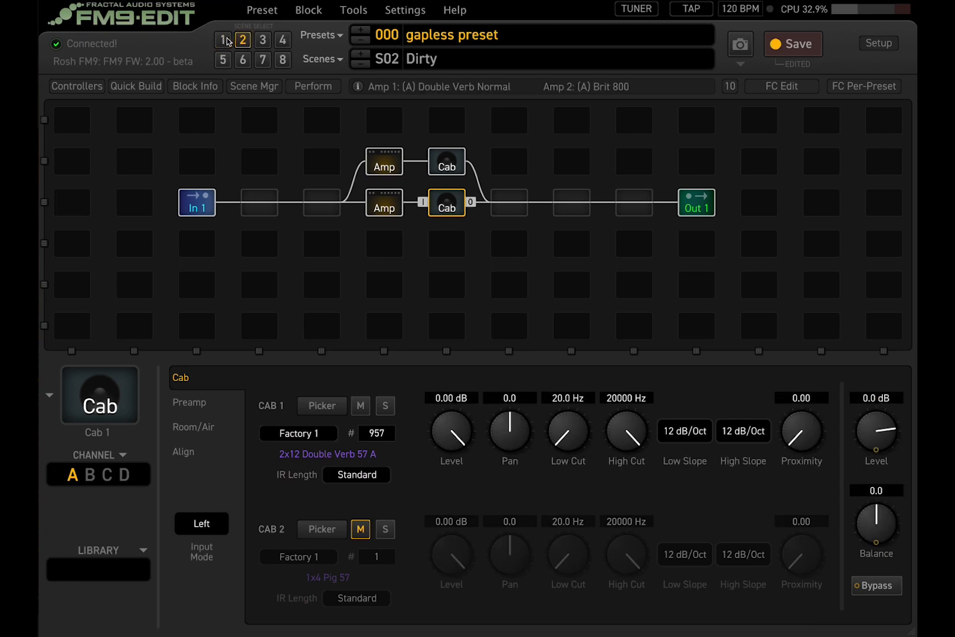
left_click(228, 41)
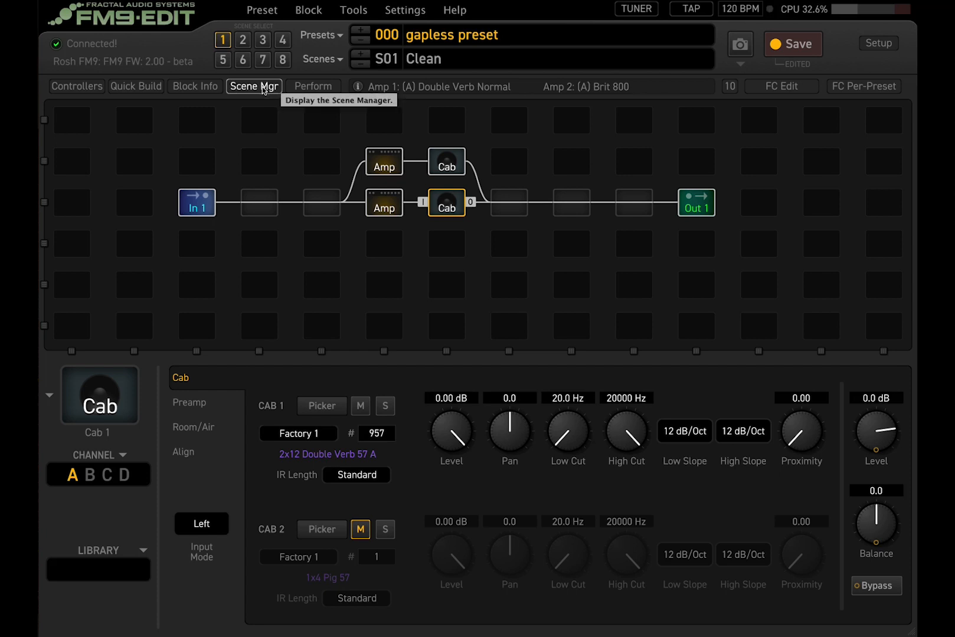
Step: Open the Scene Manager and show Amp 2 and Cab 2 in place of the Input 1 and Output 1 columns
left_click(264, 89)
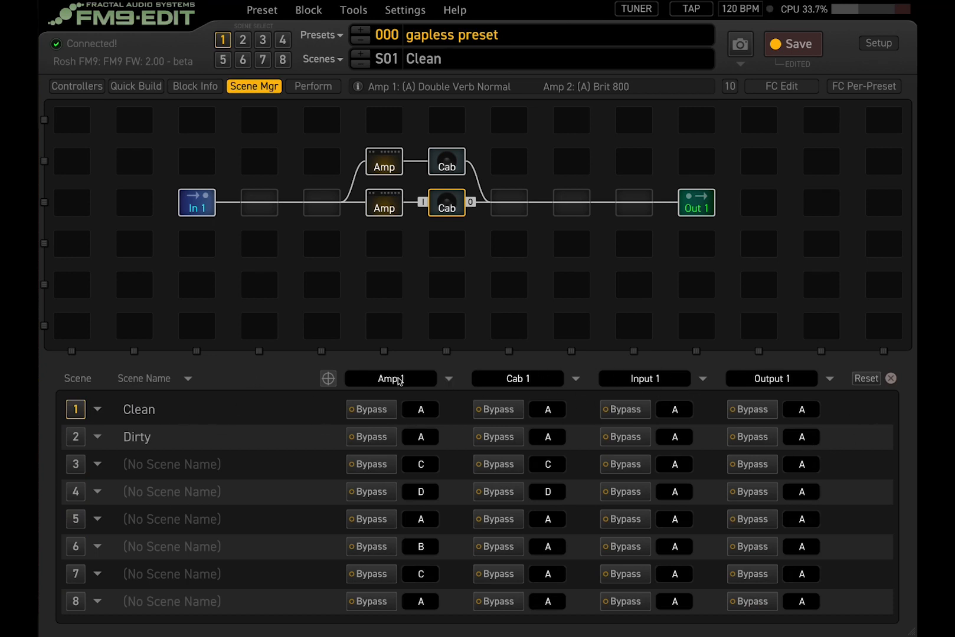
left_click(635, 381)
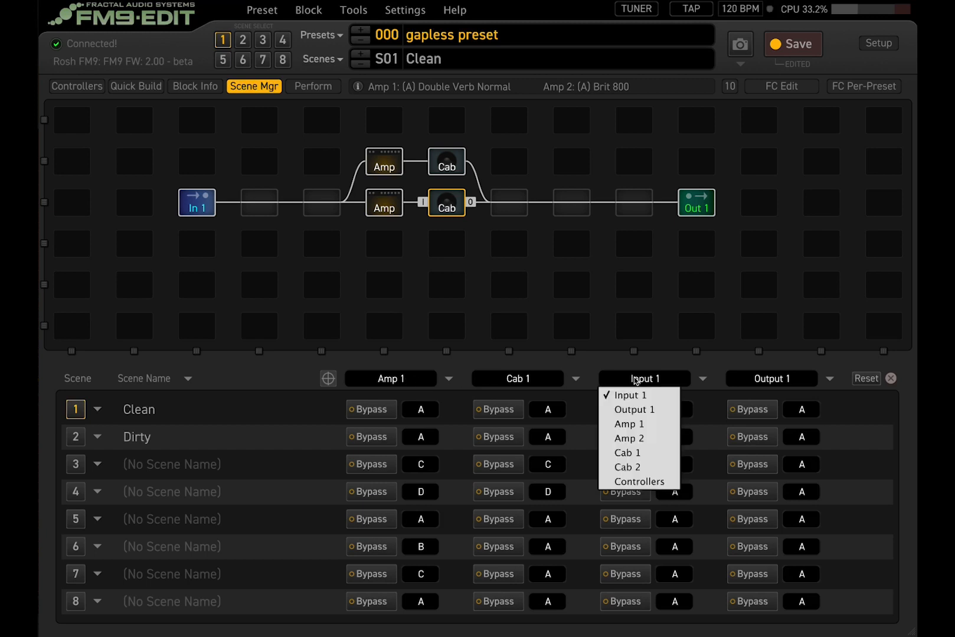
left_click(628, 439)
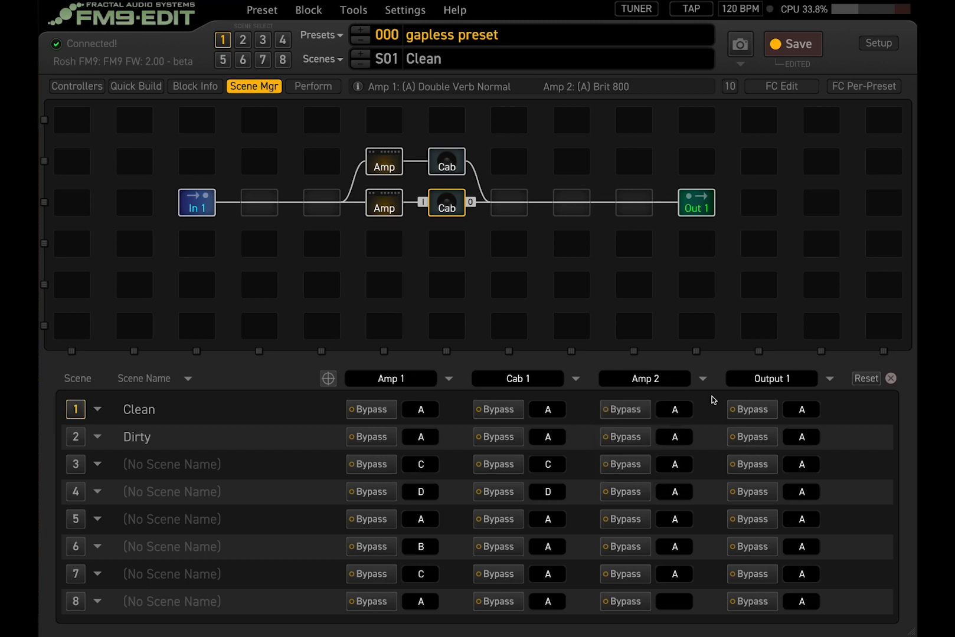
left_click(770, 381)
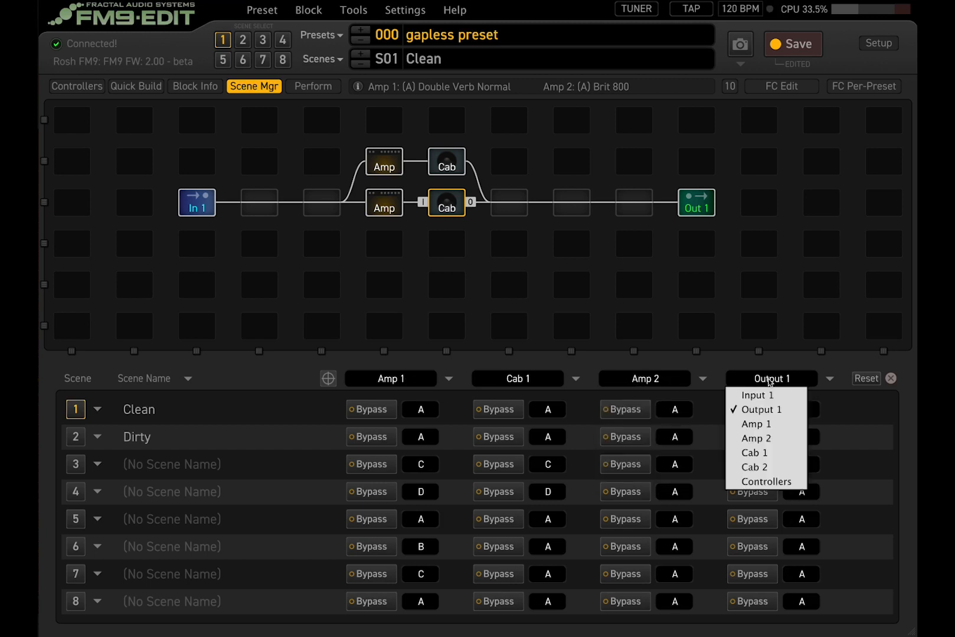
left_click(762, 468)
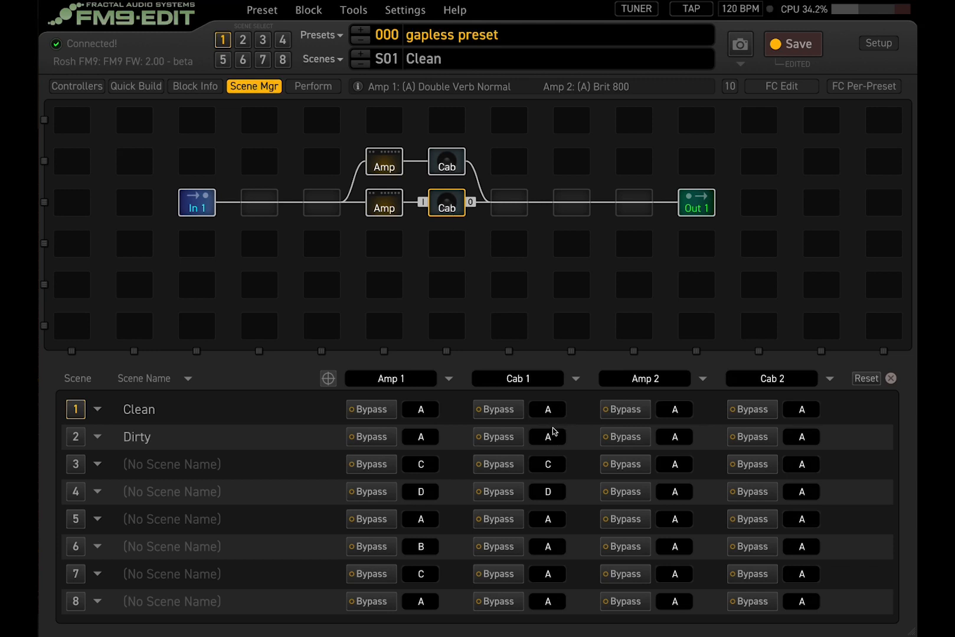
Step: Review the Scene Manager's block choices, close it, and examine Cab 2 and the shunt where both paths merge
left_click(401, 151)
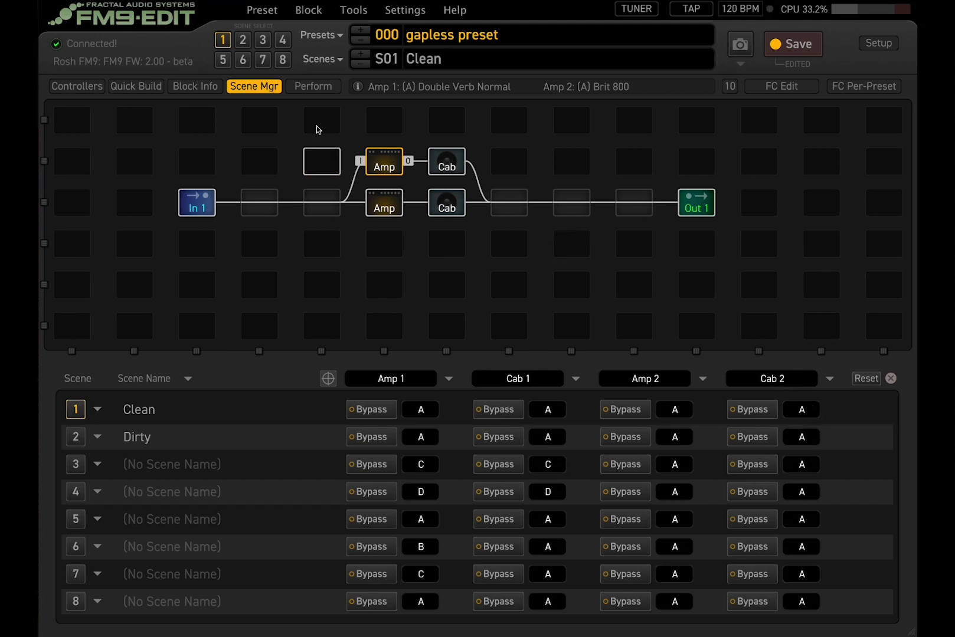
left_click(257, 89)
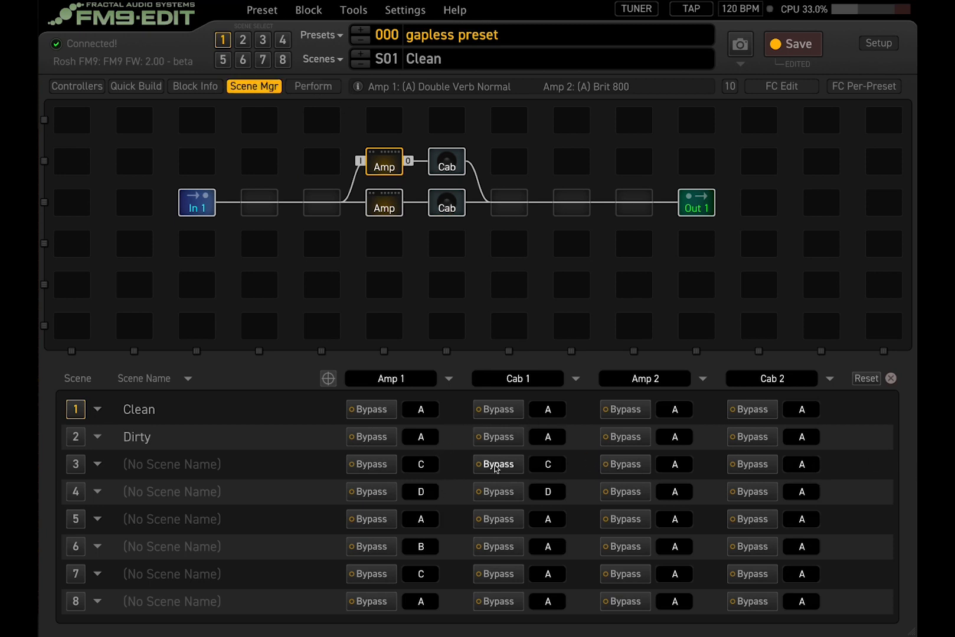
left_click(415, 375)
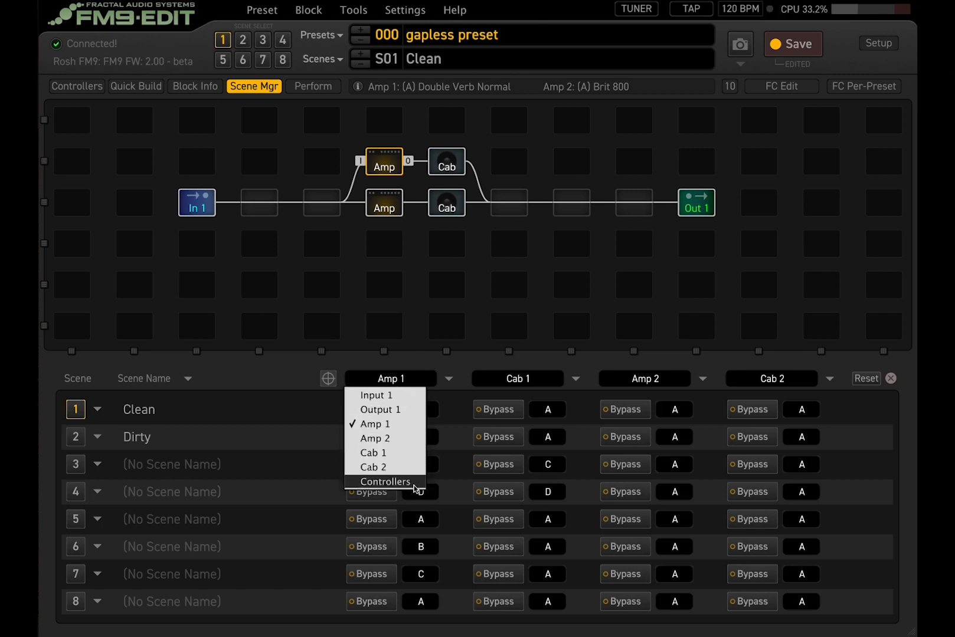
left_click(581, 283)
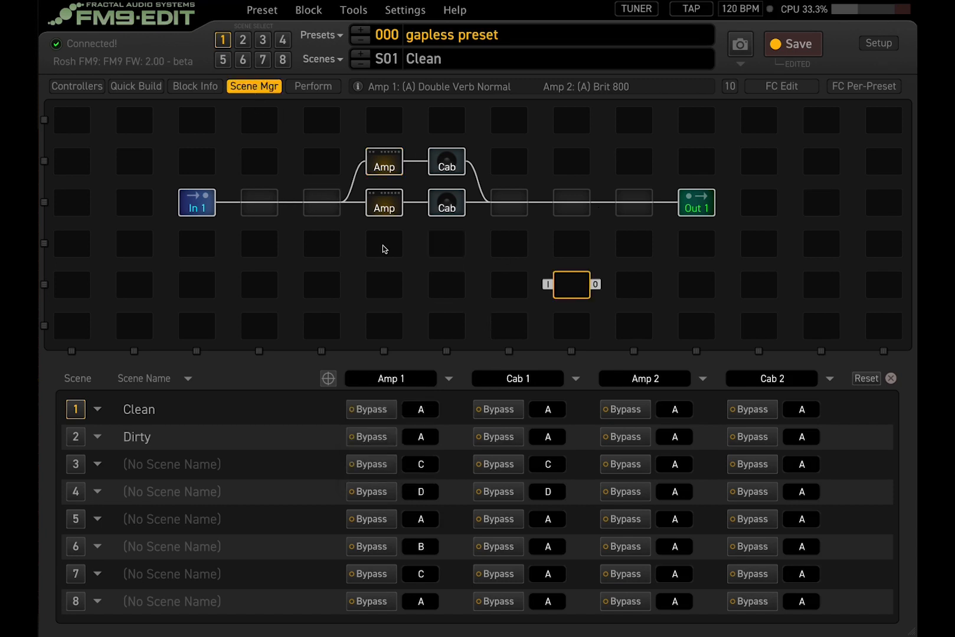
left_click(259, 87)
left_click(447, 162)
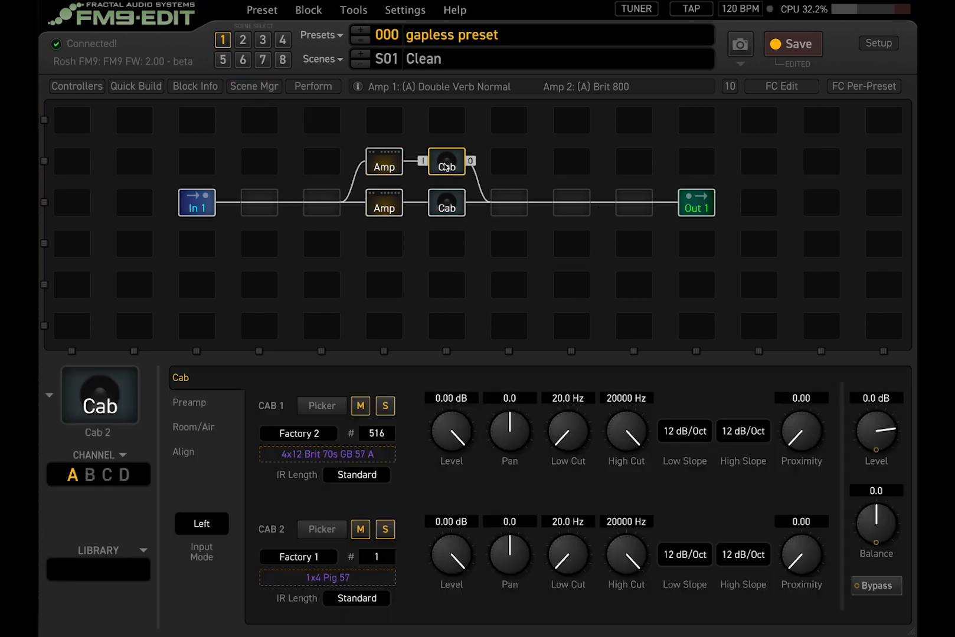
left_click_drag(471, 161, 495, 206)
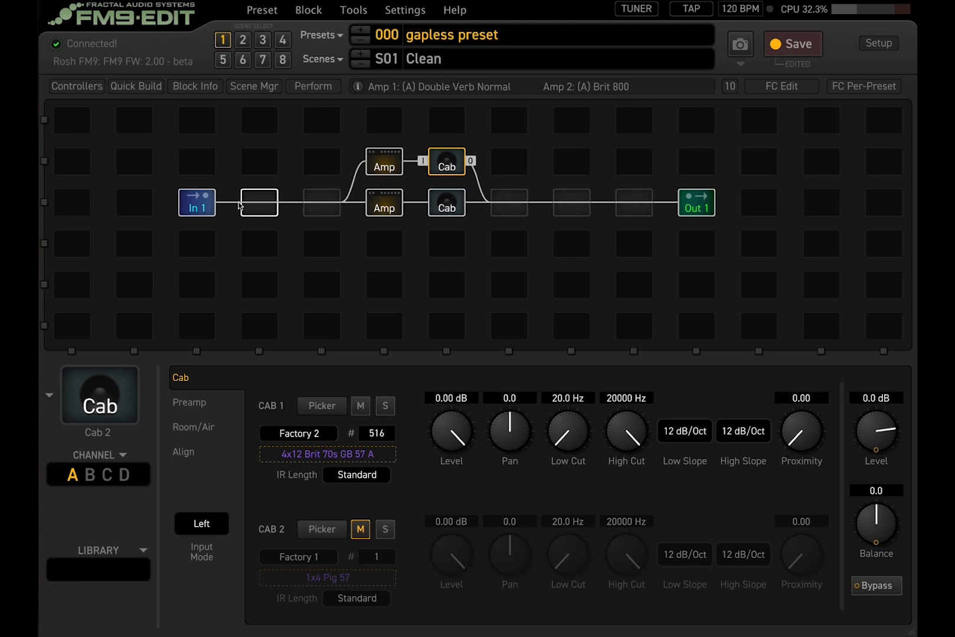
left_click(242, 40)
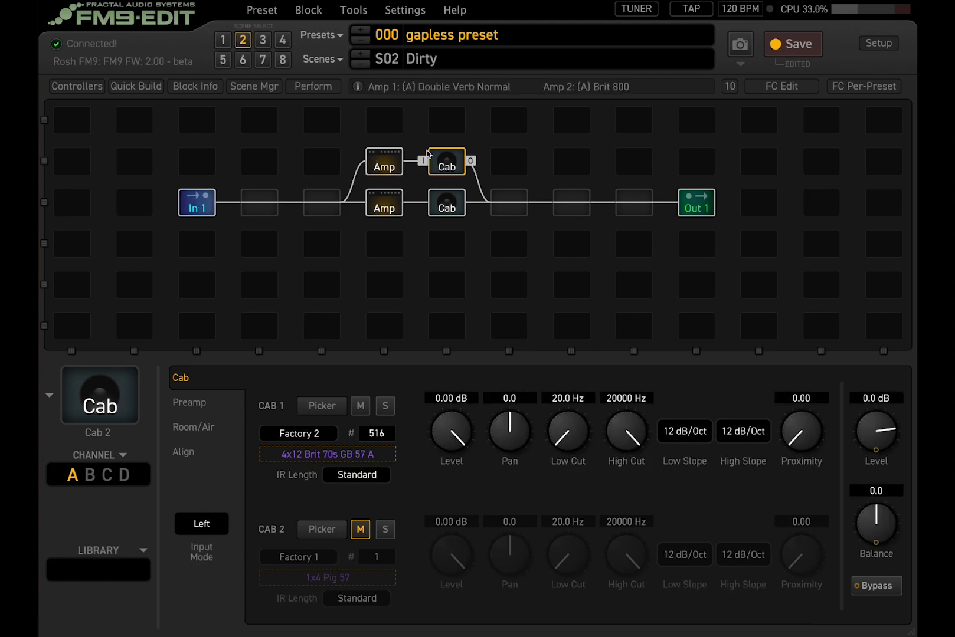
left_click(515, 207)
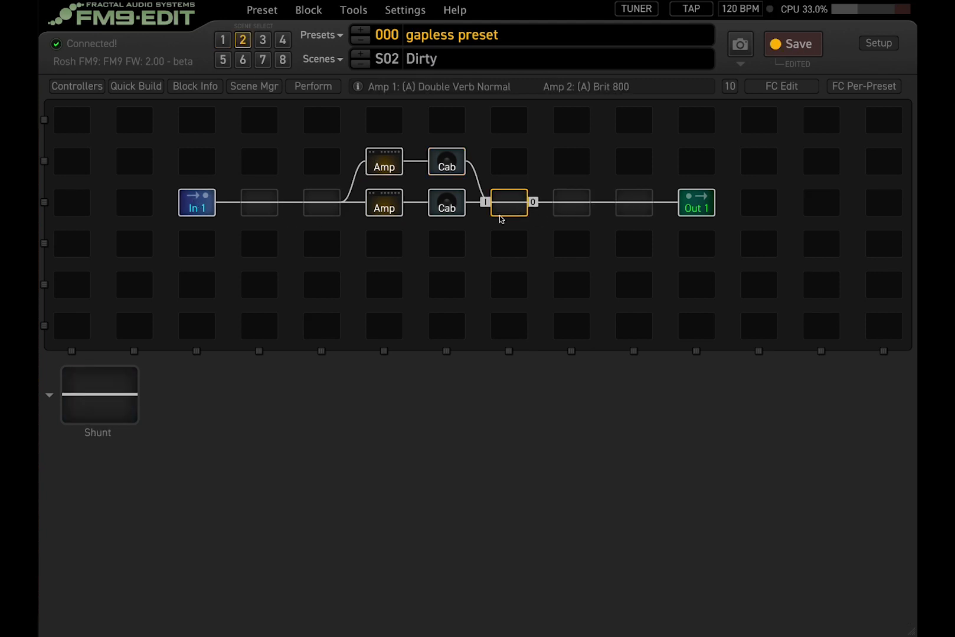
Step: In the Clean scene, replace the shunt where both Cab paths merge with the Mixer 1 block
left_click(223, 40)
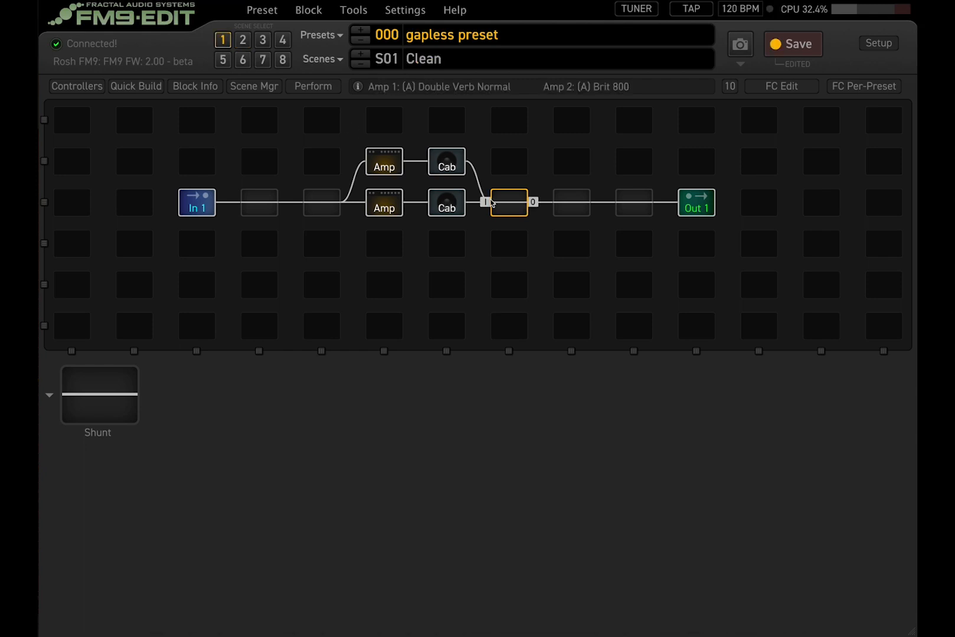
right_click(515, 206)
mouse_move(515, 207)
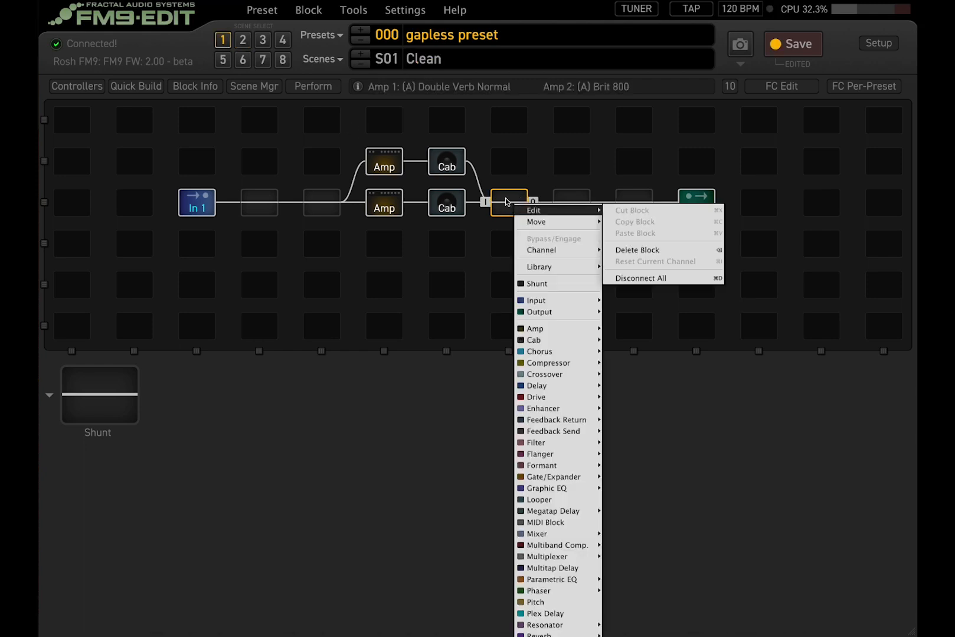
mouse_move(565, 534)
left_click(623, 504)
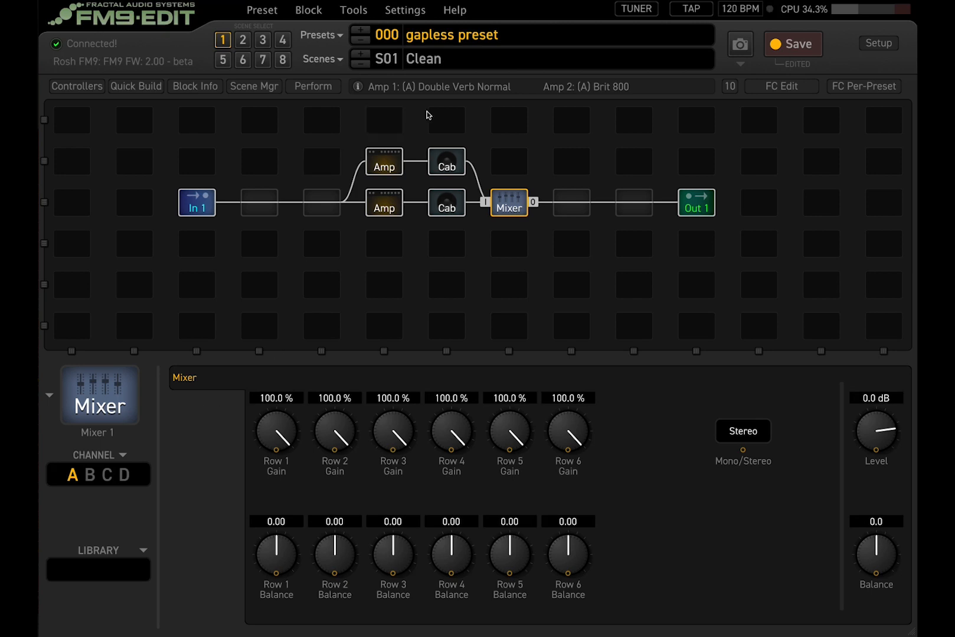
Step: Examine how the row gains of Mixer 1 correspond to the grid rows feeding it
left_click(460, 120)
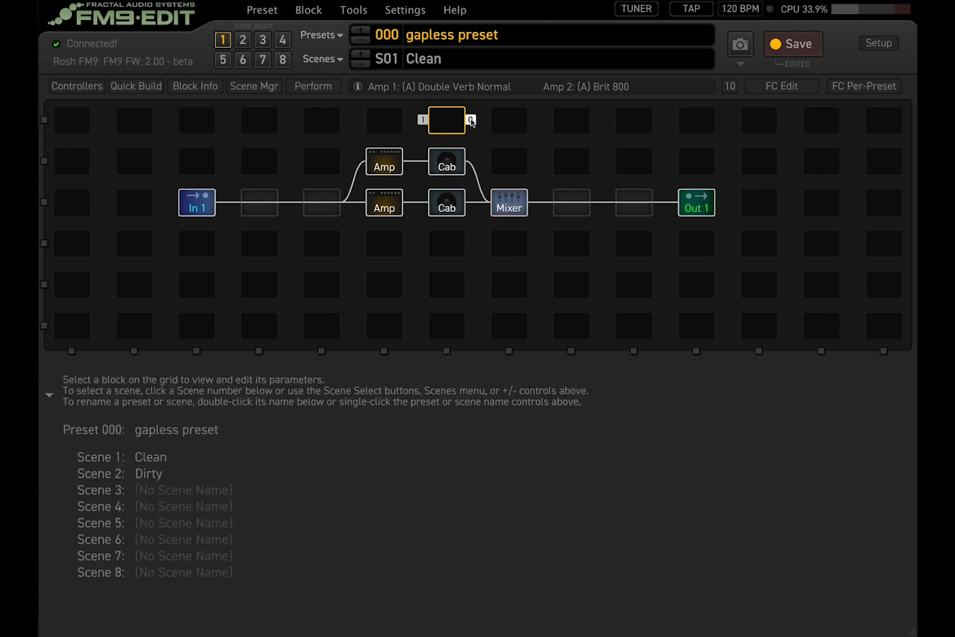
left_click(509, 205)
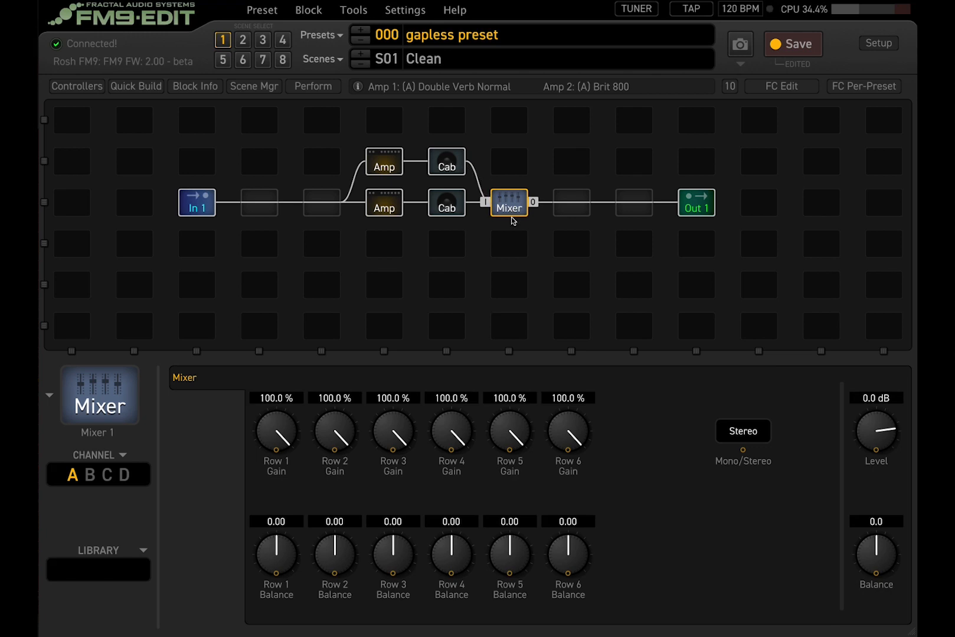
left_click_drag(344, 429, 349, 390)
left_click(459, 212)
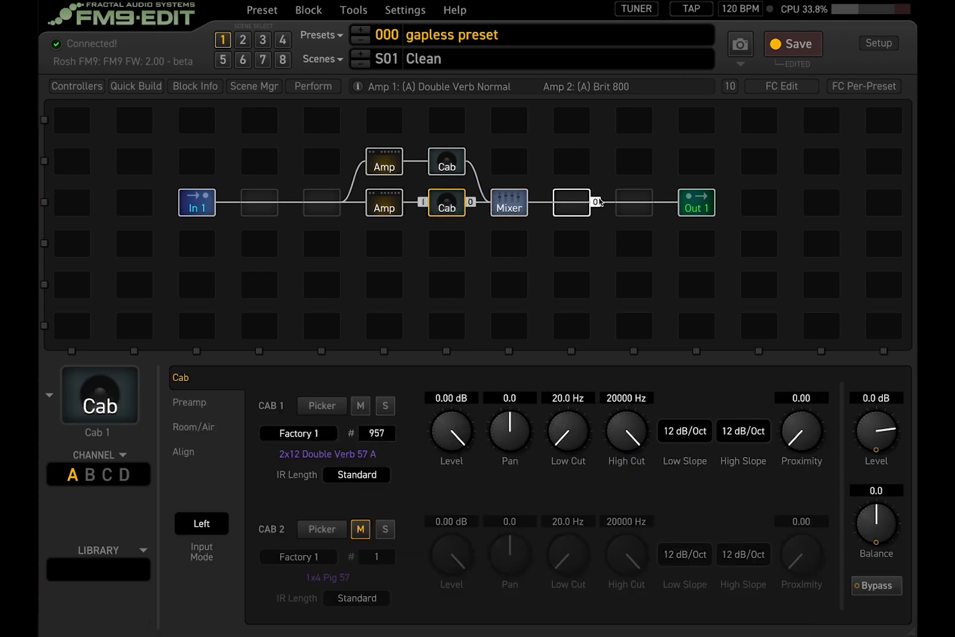
left_click(515, 206)
left_click_drag(390, 439, 413, 367)
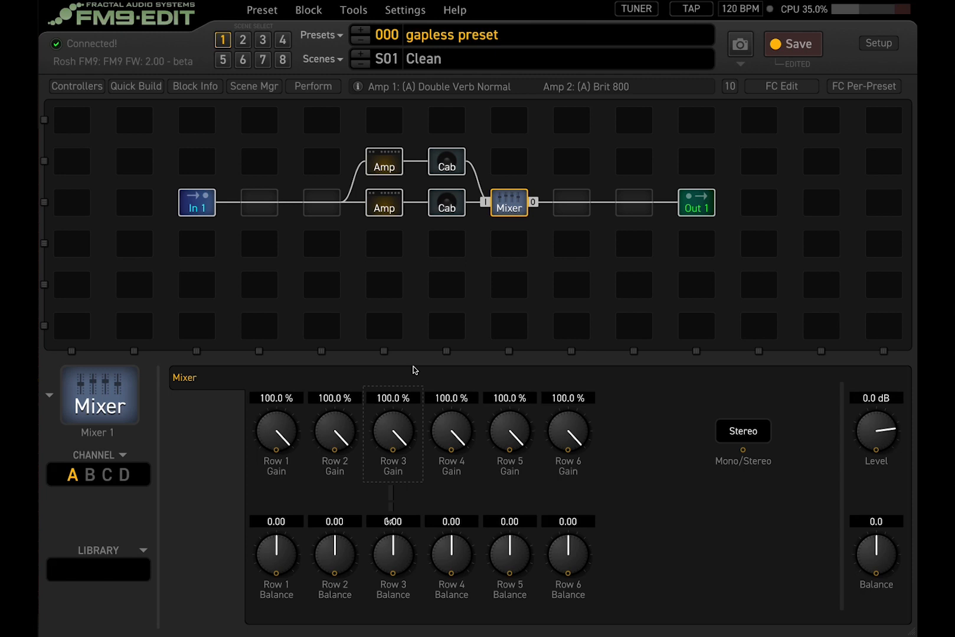
left_click(439, 249)
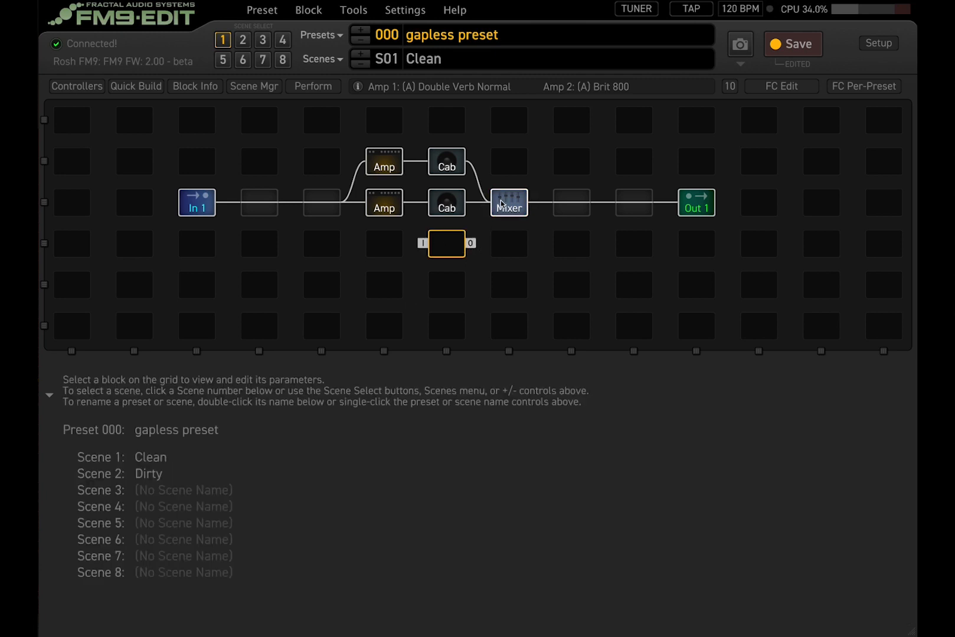
left_click(458, 288)
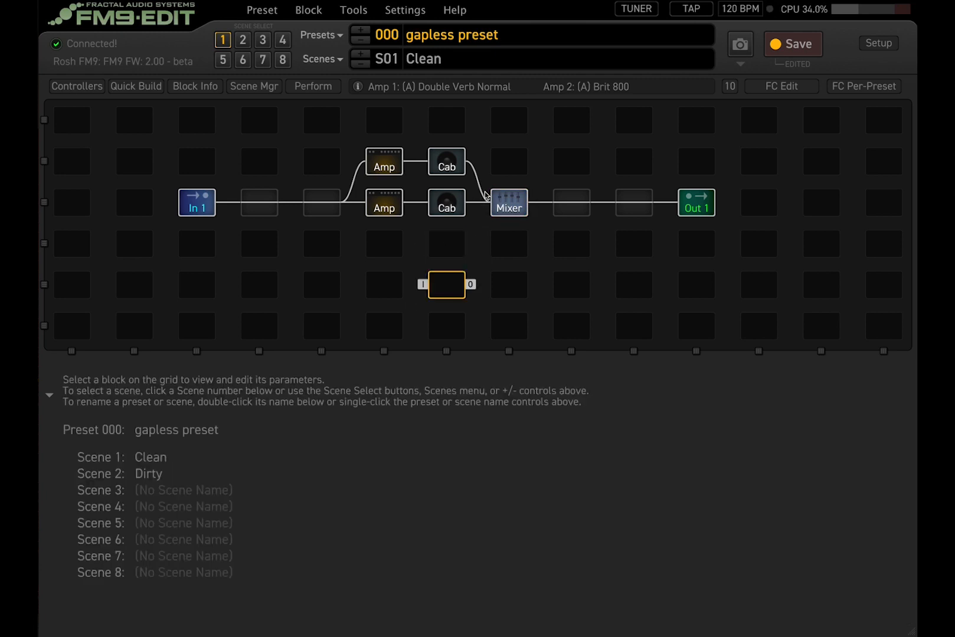
left_click(447, 324)
Step: In the Clean scene, set all six row gains of Mixer 1 channel A to 0%
left_click(502, 207)
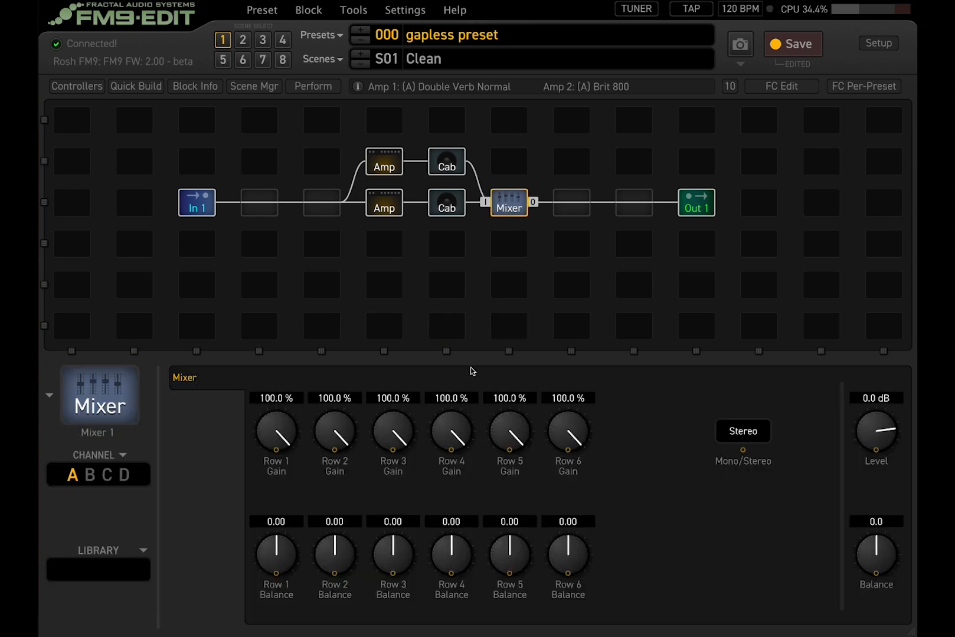
left_click(268, 399)
type("0")
key("Return")
left_click(330, 399)
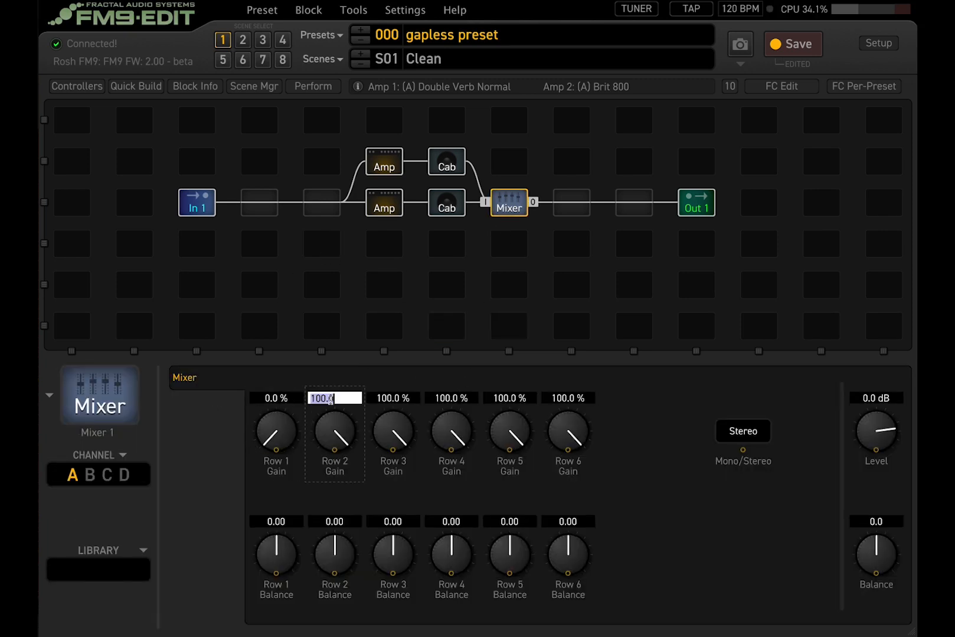
type("0")
key("Return")
left_click(384, 399)
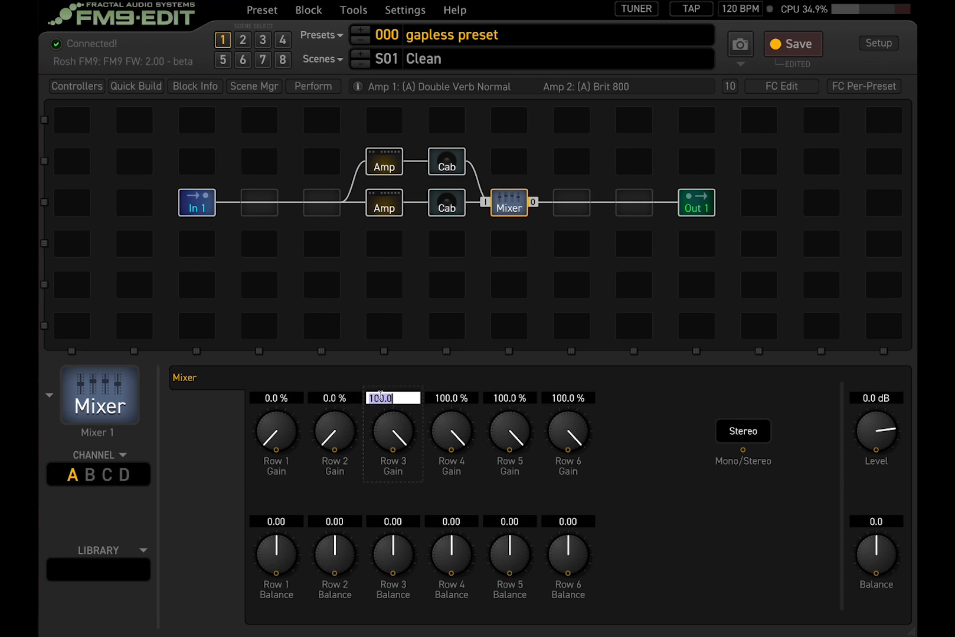
type("0")
key("Return")
left_click(457, 398)
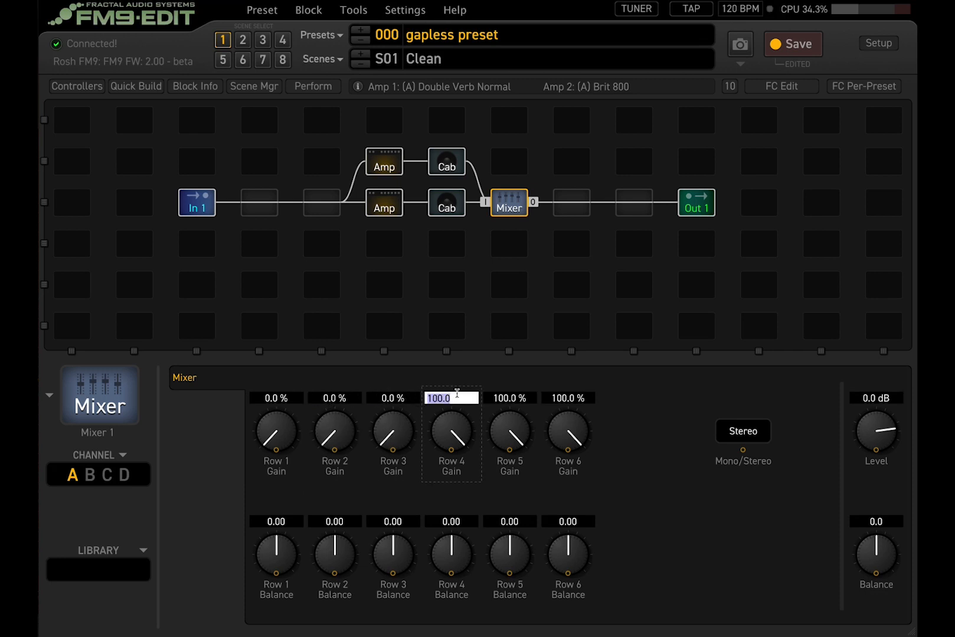
type("0")
key("Return")
left_click(513, 398)
type("0")
key("Return")
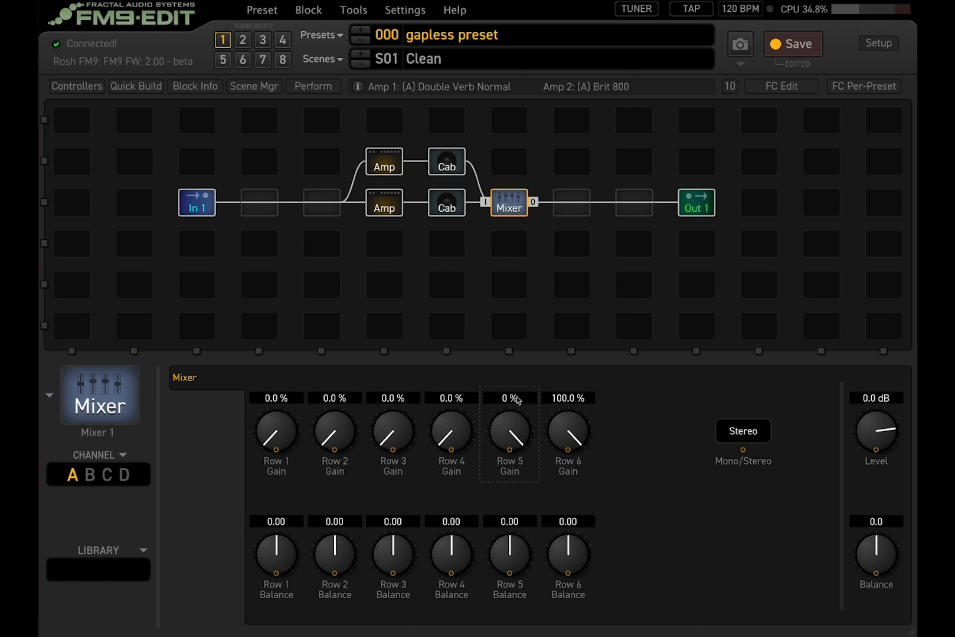
left_click(564, 399)
type("0")
key("Return")
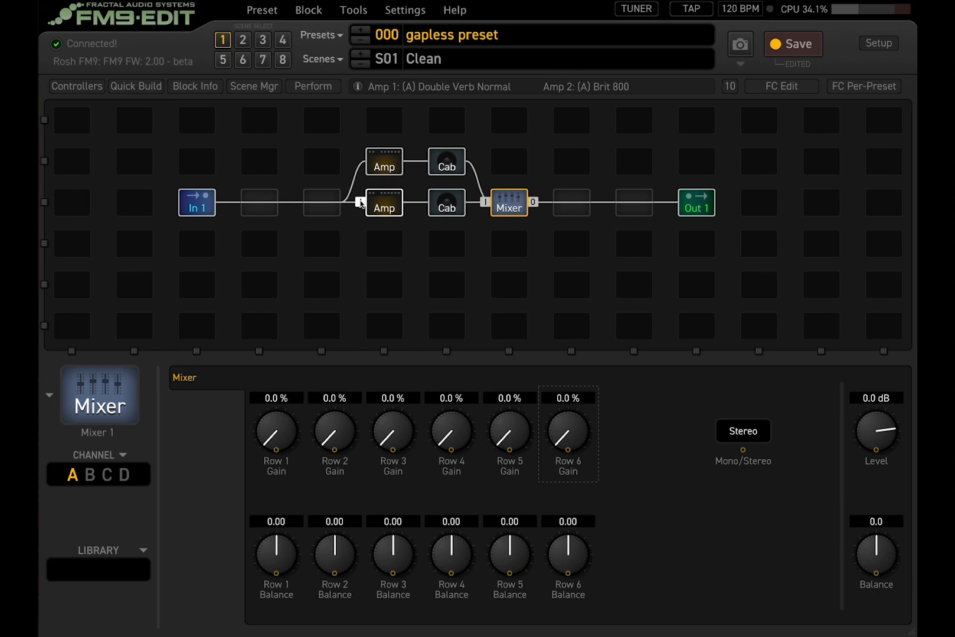
Step: Check the grid rows of both Cab blocks, and try raising Mixer 1's Row 3 gain before returning it to 0%
left_click(454, 117)
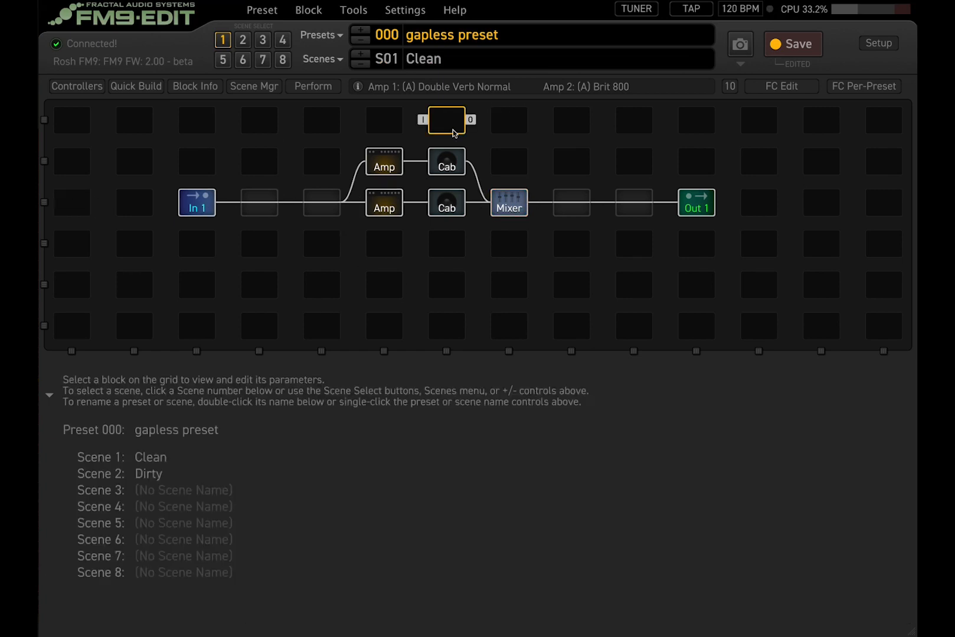
left_click(447, 162)
left_click(443, 204)
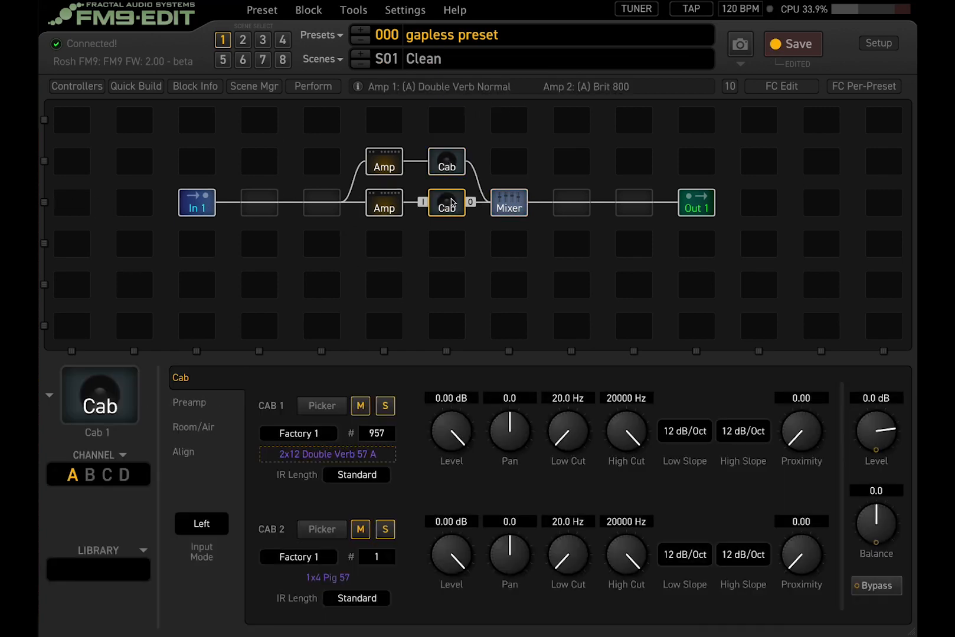
left_click(510, 207)
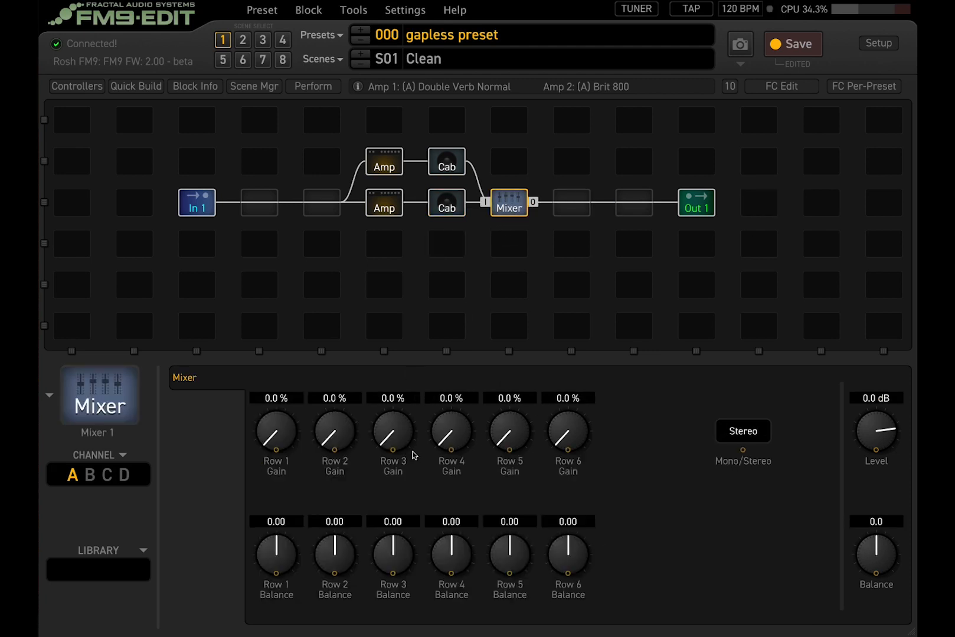
left_click_drag(399, 439, 354, 2)
left_click_drag(391, 441, 401, 506)
double_click(394, 401)
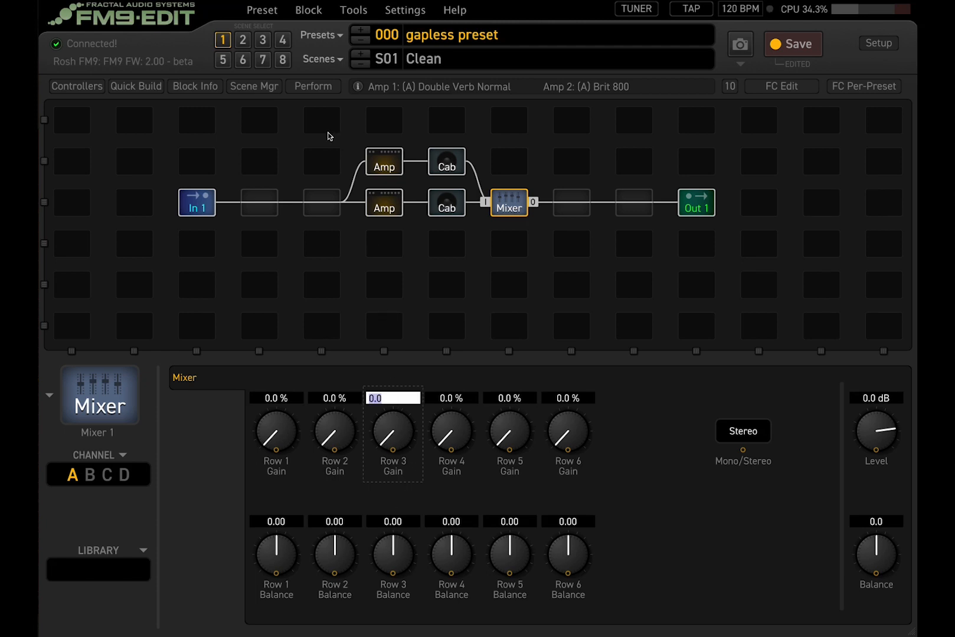
Step: Examine the path split ahead of the amps, and try Mixer 1's Row 2 gain at 100% before returning it to 0%
left_click(513, 159)
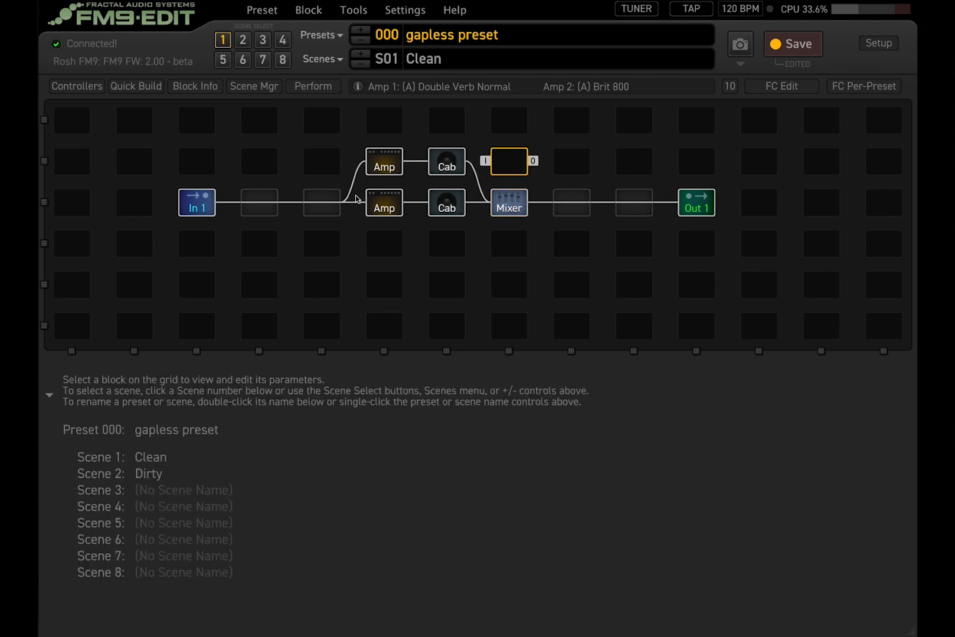
left_click(324, 203)
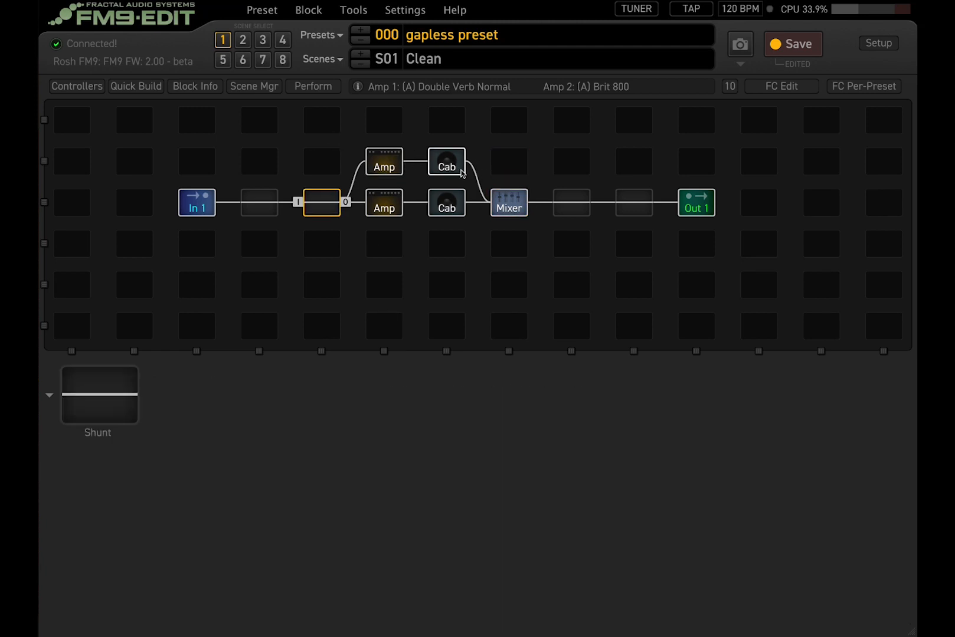
left_click(513, 208)
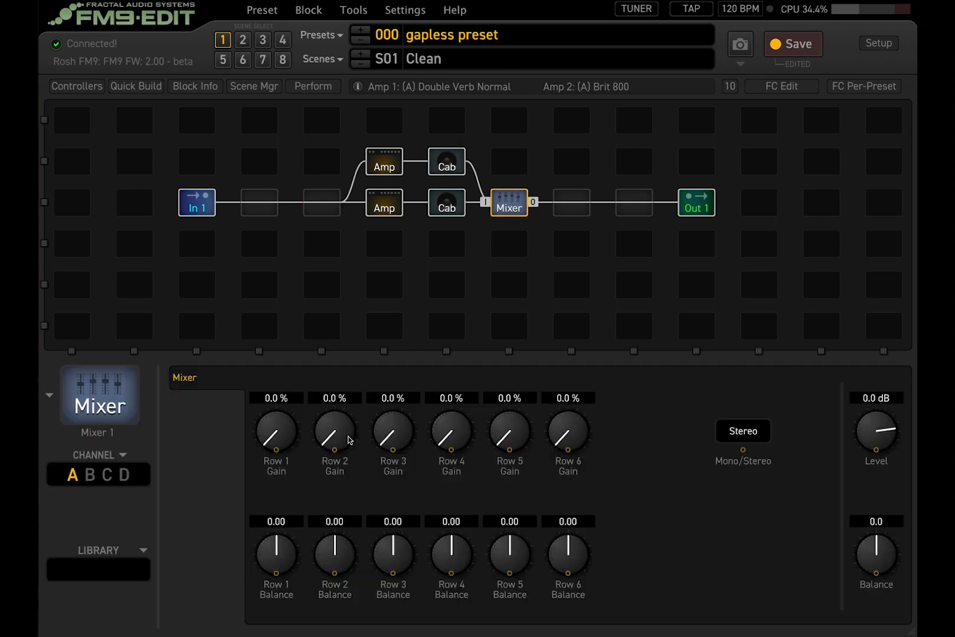
left_click_drag(348, 440, 318, 125)
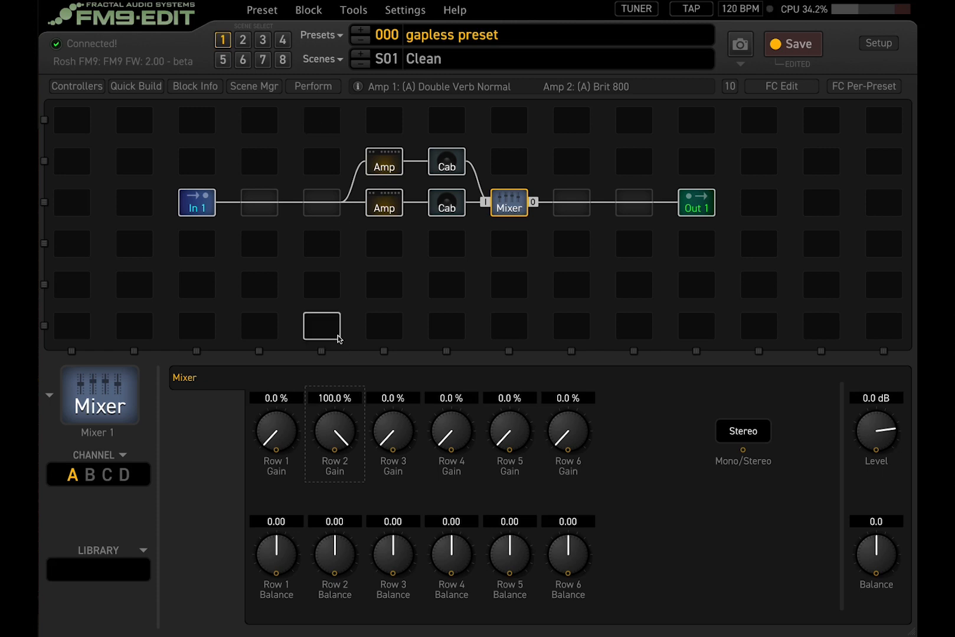
left_click_drag(345, 466, 326, 451)
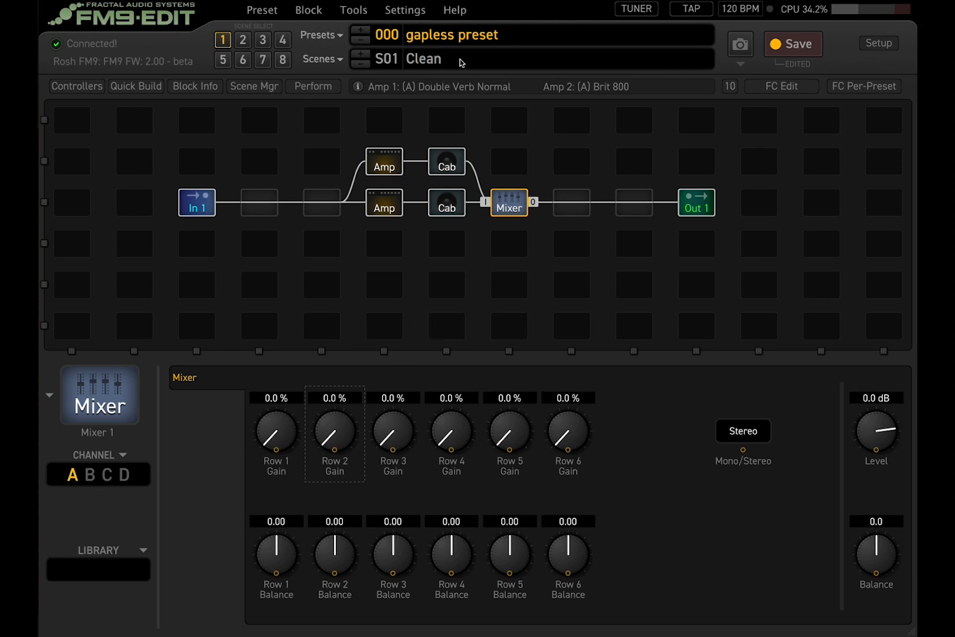
Step: Set the Row 3 gain of Mixer 1 channel A to 100% for the Clean scene
left_click_drag(392, 434, 375, 6)
Step: In the Dirty scene, switch Mixer 1 to channel B and set the gains of Rows 1, 3, 4, 5 and 6 to 0%
left_click(242, 39)
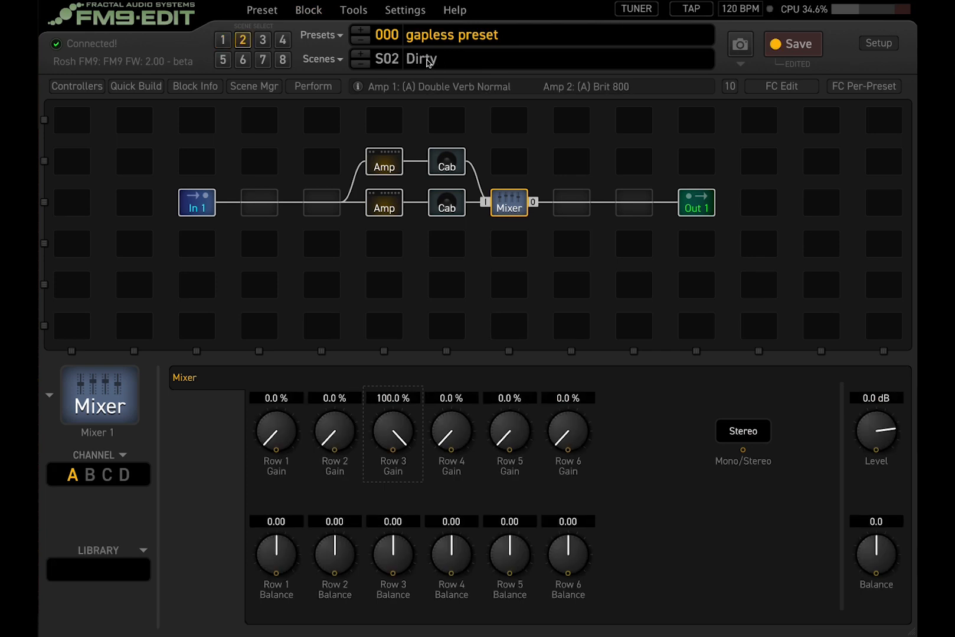
left_click(91, 478)
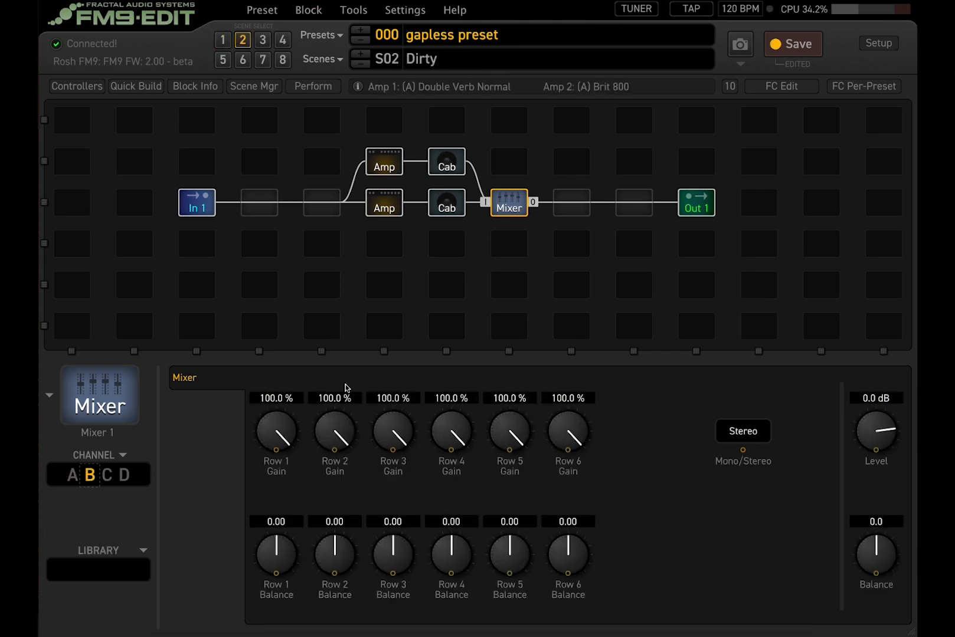
double_click(397, 398)
type("0")
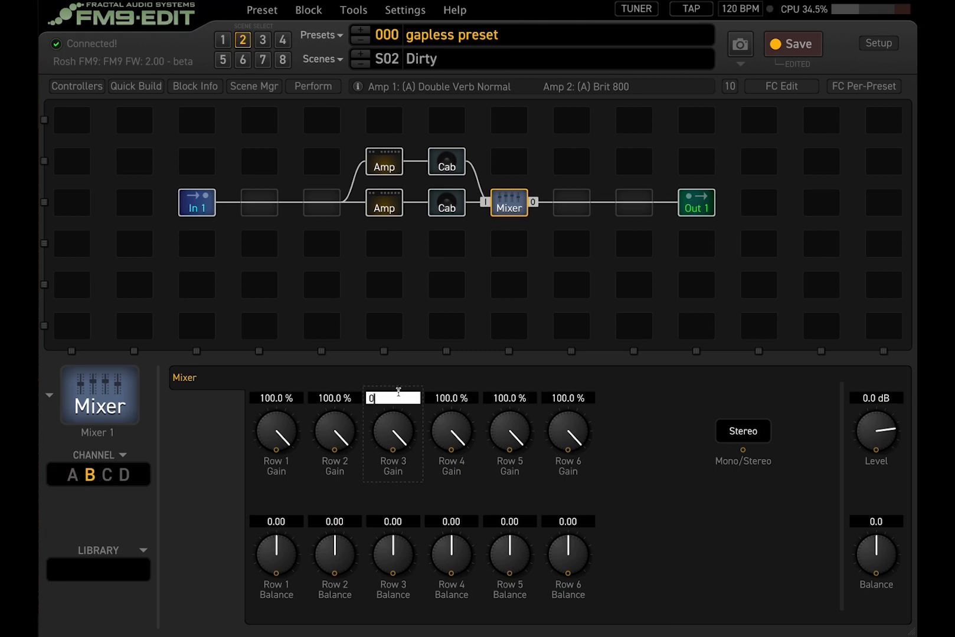
key("Return")
double_click(451, 398)
type("0")
key("Return")
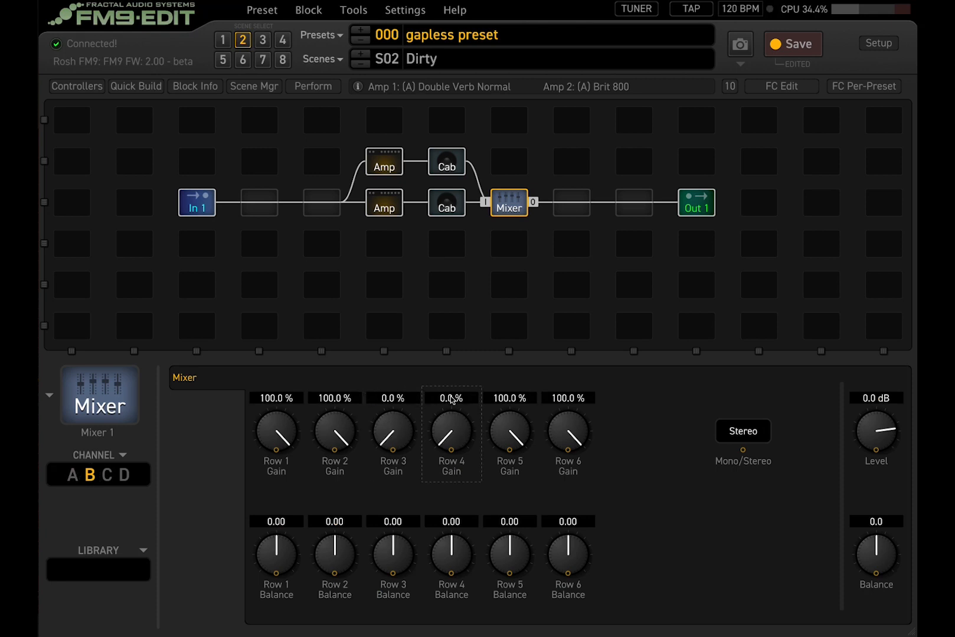
double_click(518, 397)
type("0")
key("Return")
double_click(571, 399)
type("0")
key("Return")
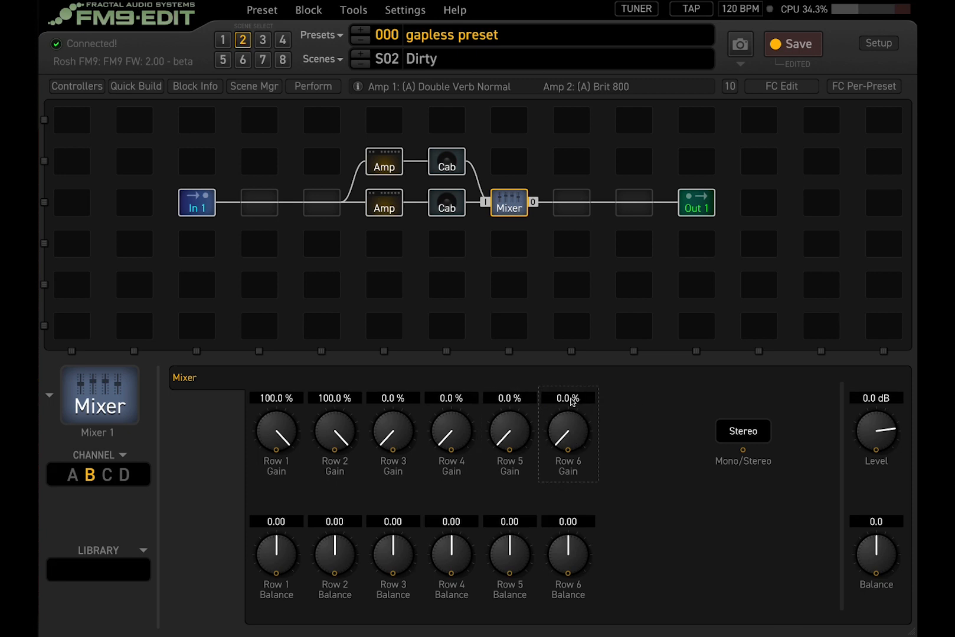
double_click(282, 399)
type("0")
key("Return")
Step: Compare Mixer 1's channels A and B across the Clean and Dirty scenes, and review the footswitch that toggles the scenes
left_click(73, 475)
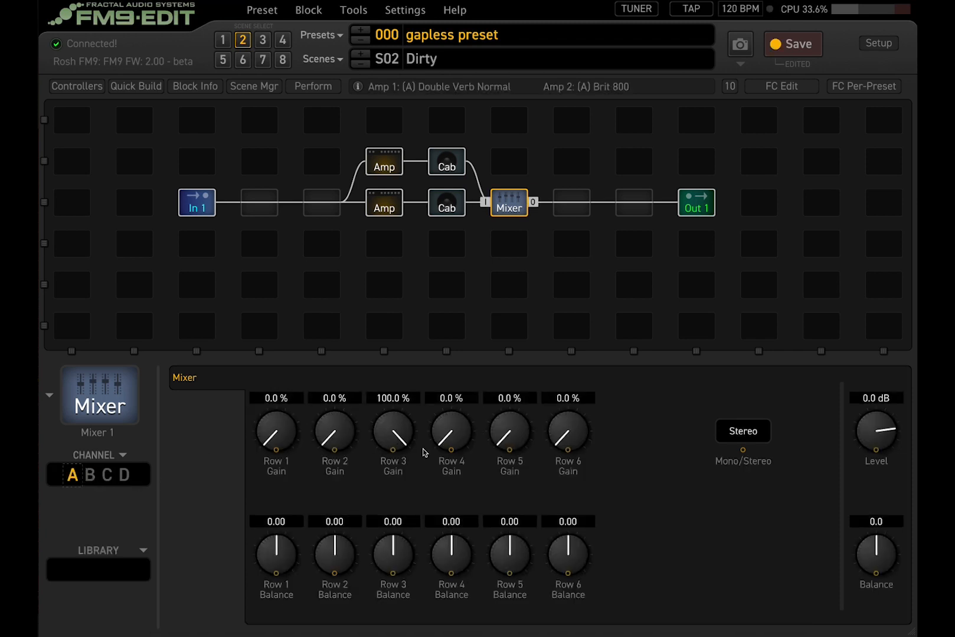
left_click(89, 475)
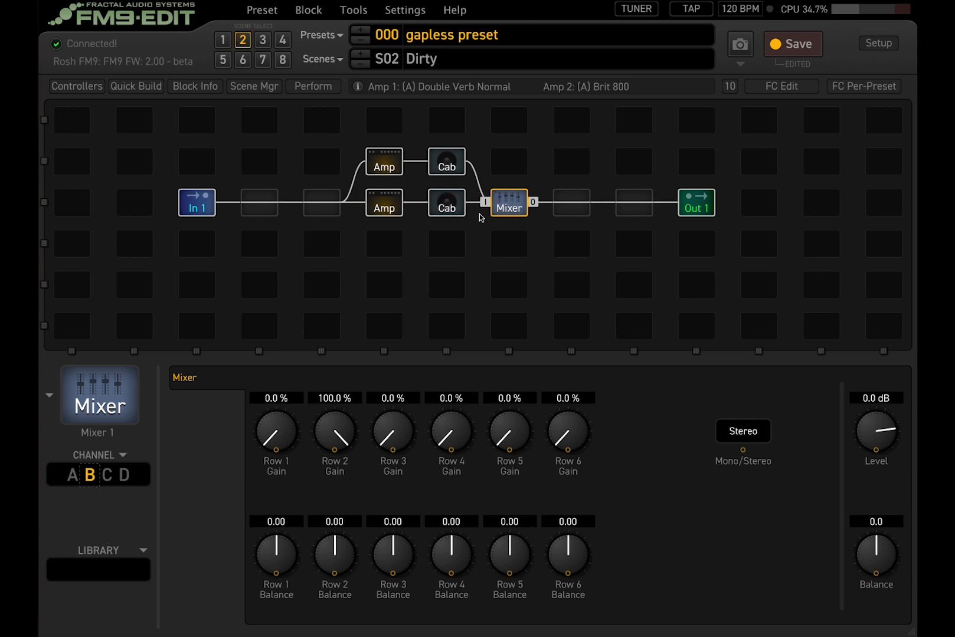
left_click(223, 40)
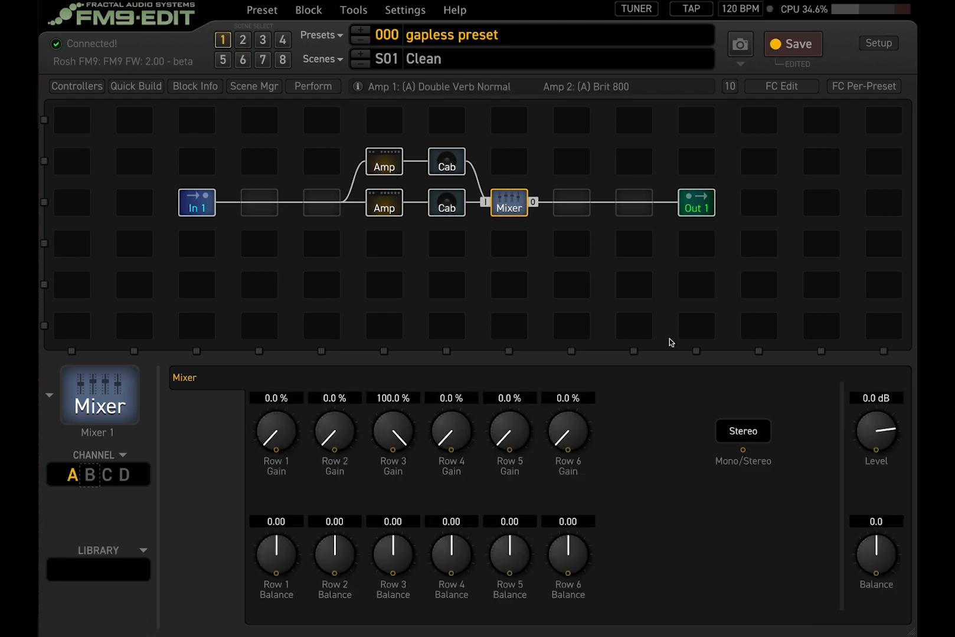
left_click(242, 40)
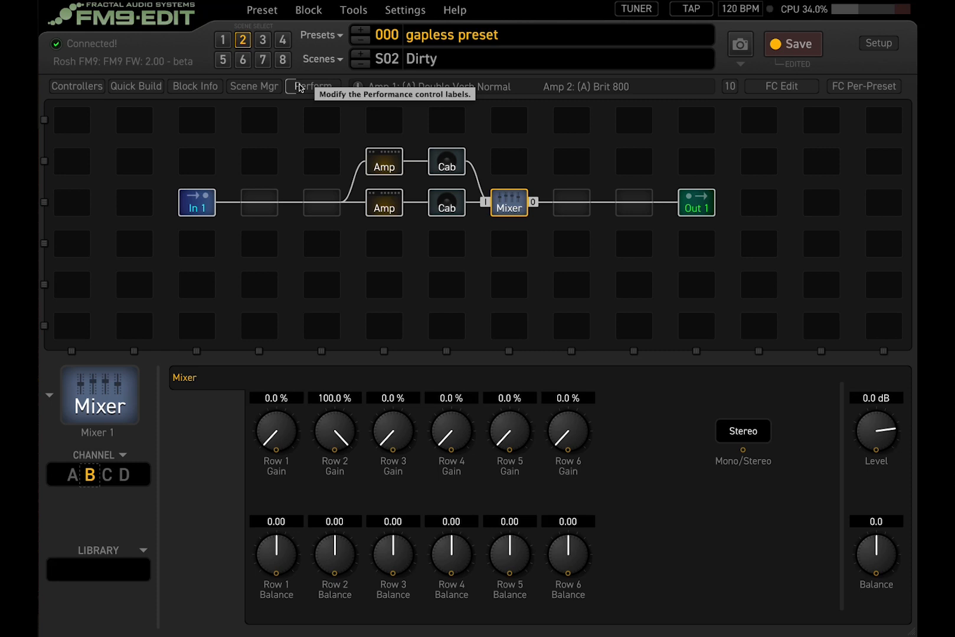
left_click(791, 88)
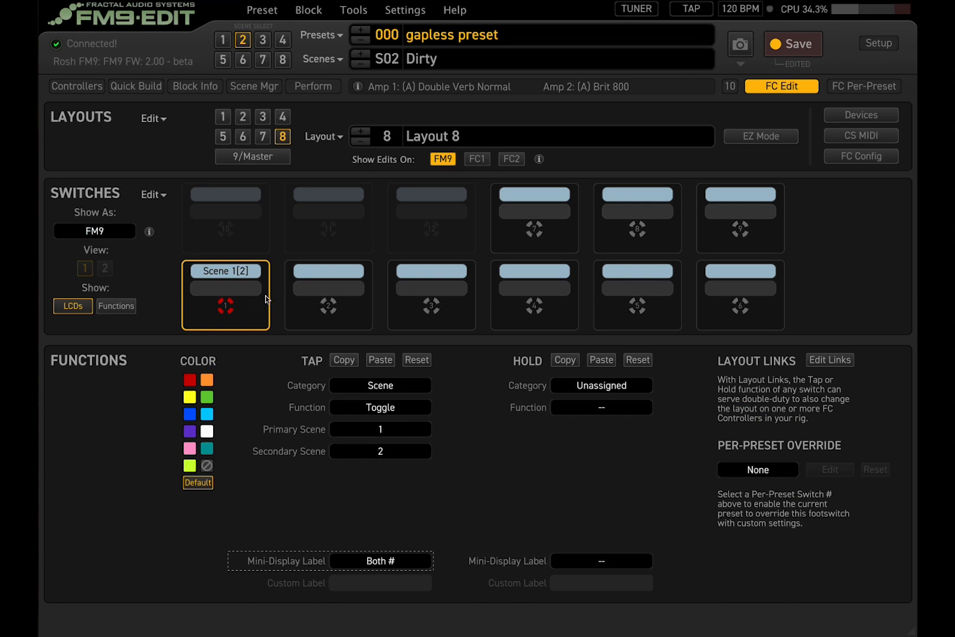
left_click(792, 89)
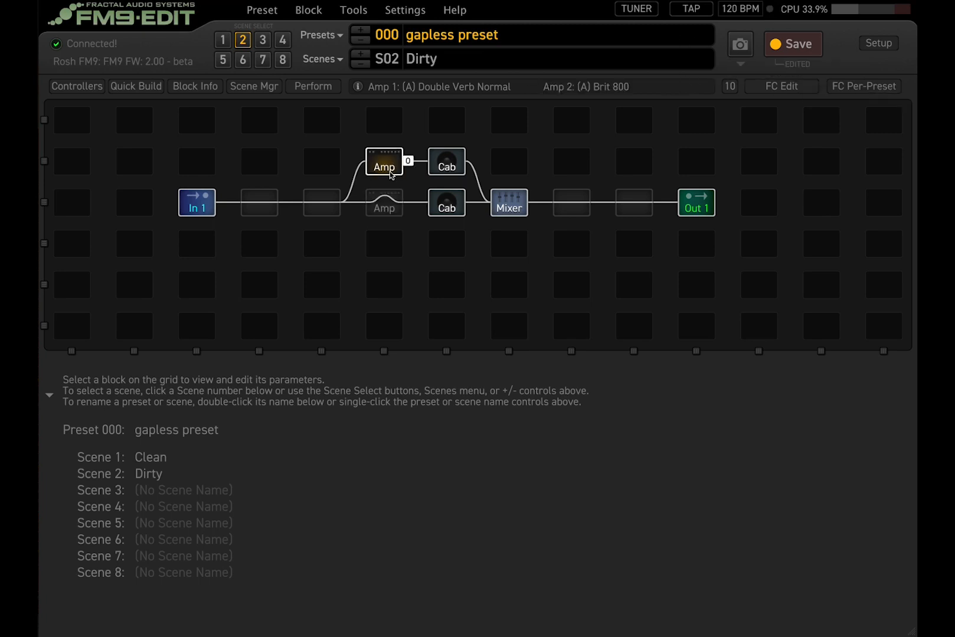
Step: Take the bypassed Amp blocks out of bypass in the Dirty and Clean scenes, and save the preset
left_click(384, 200)
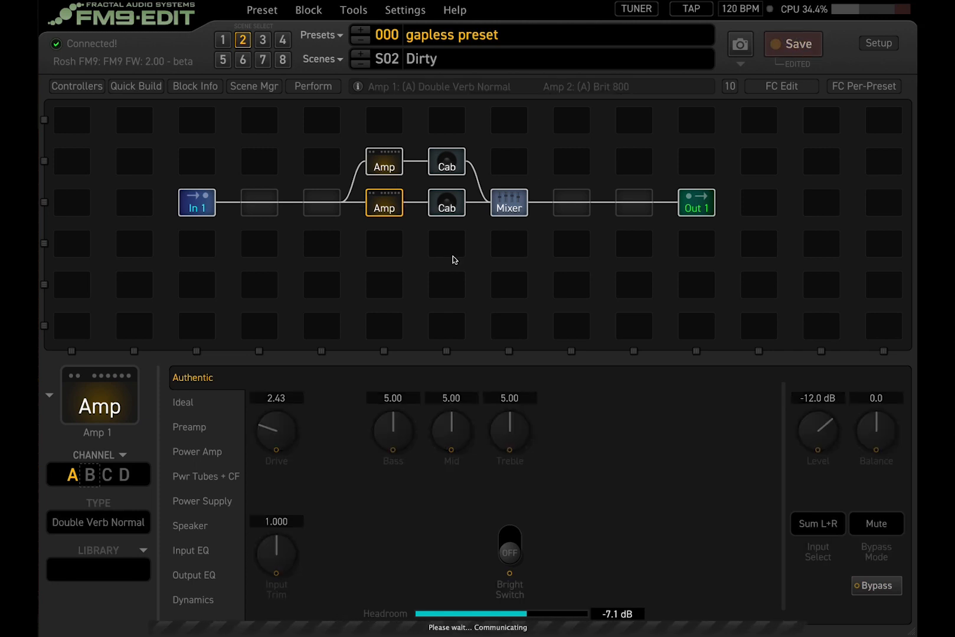
left_click(219, 40)
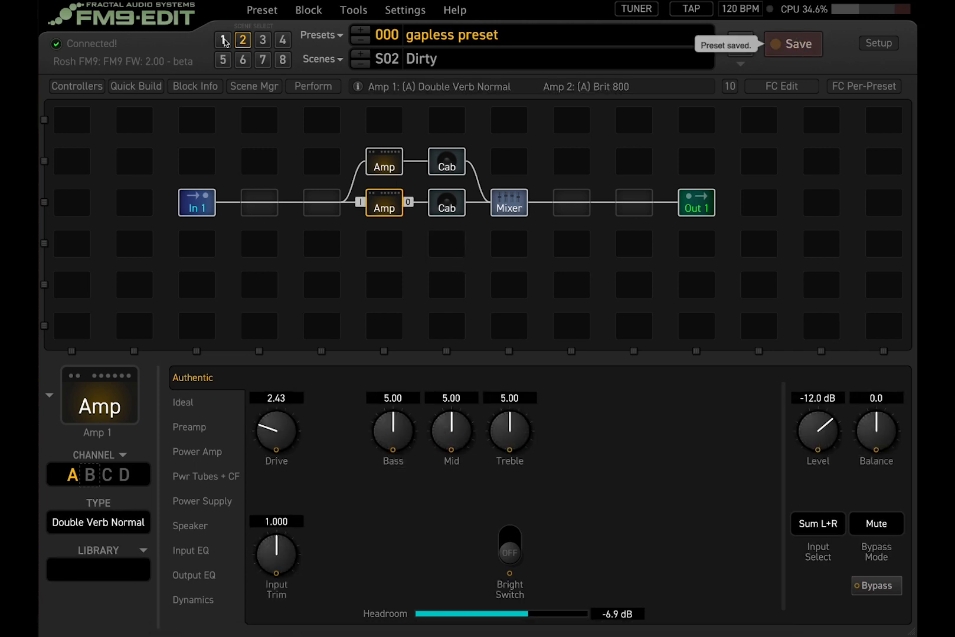
left_click(798, 45)
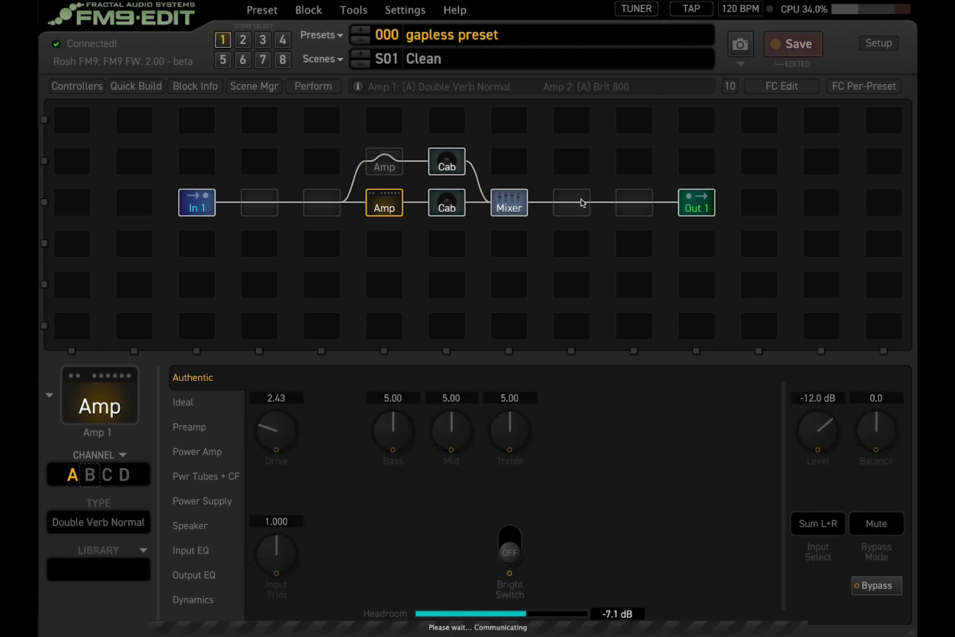
left_click(388, 166)
left_click(387, 203)
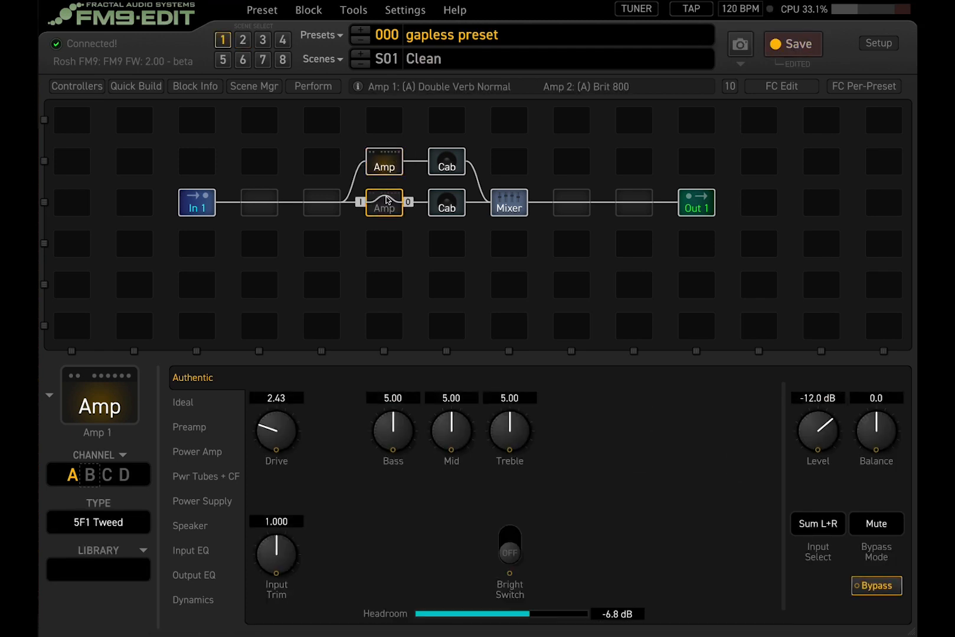
left_click(787, 55)
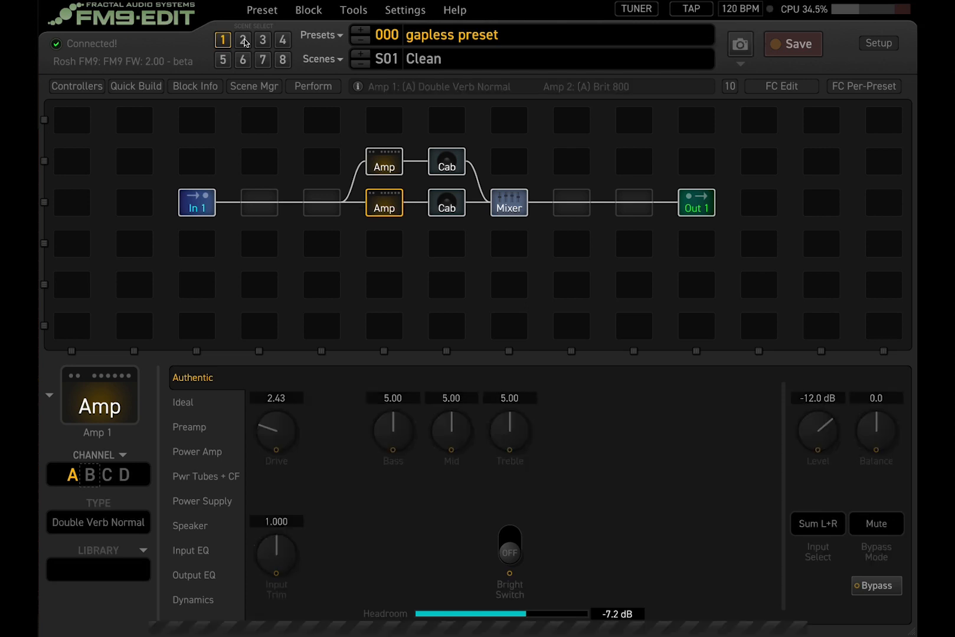
Step: Switch to the Dirty scene and set its Mixer 1 block to channel B
left_click(219, 41)
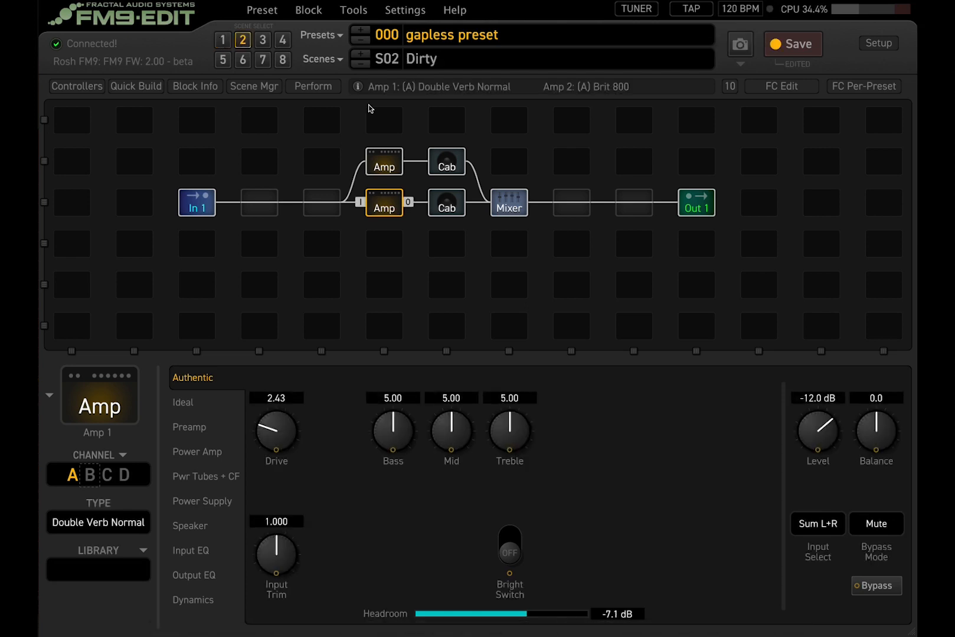
left_click(798, 46)
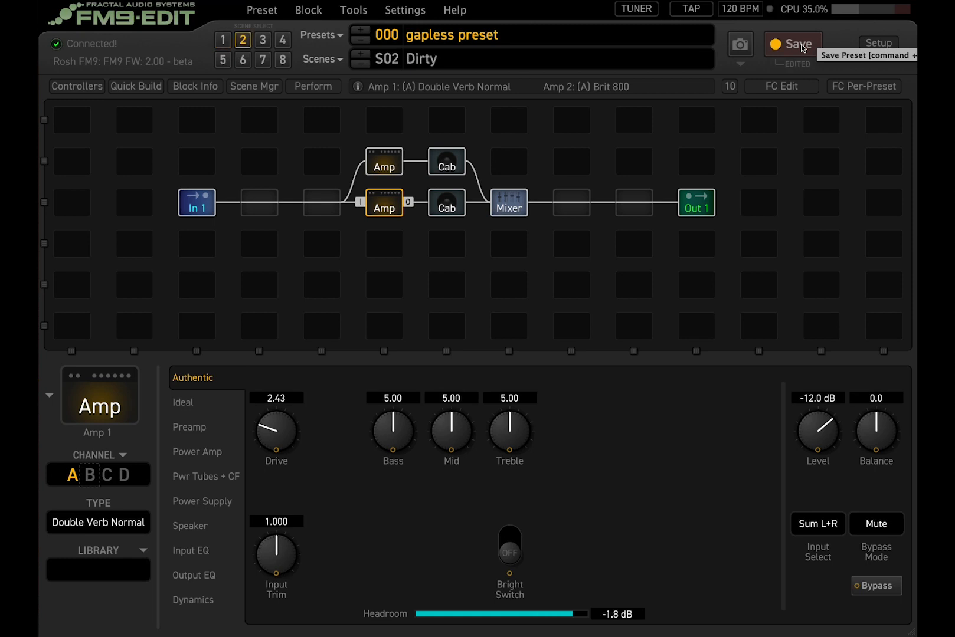
left_click(509, 202)
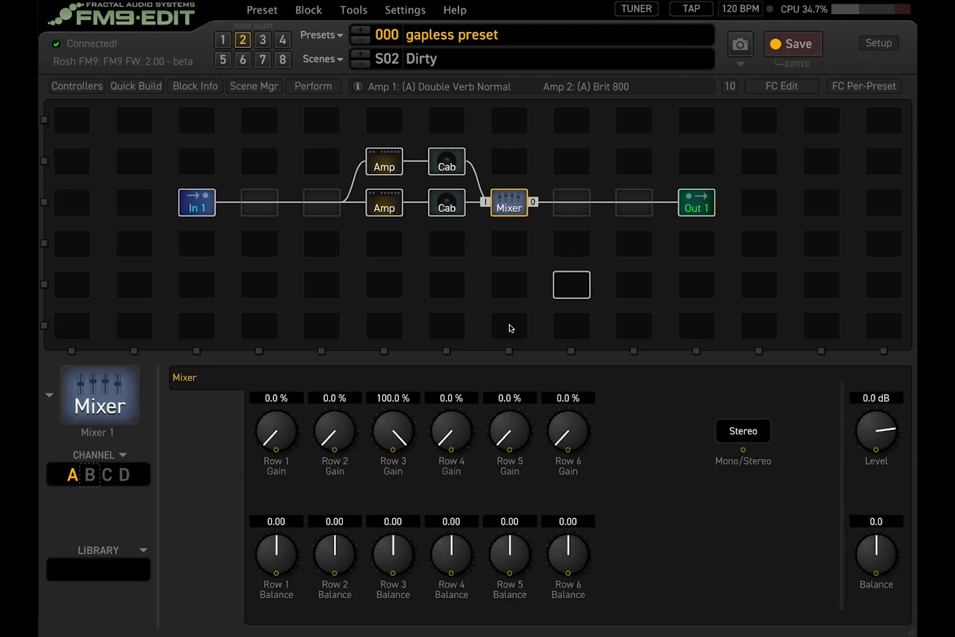
left_click(90, 476)
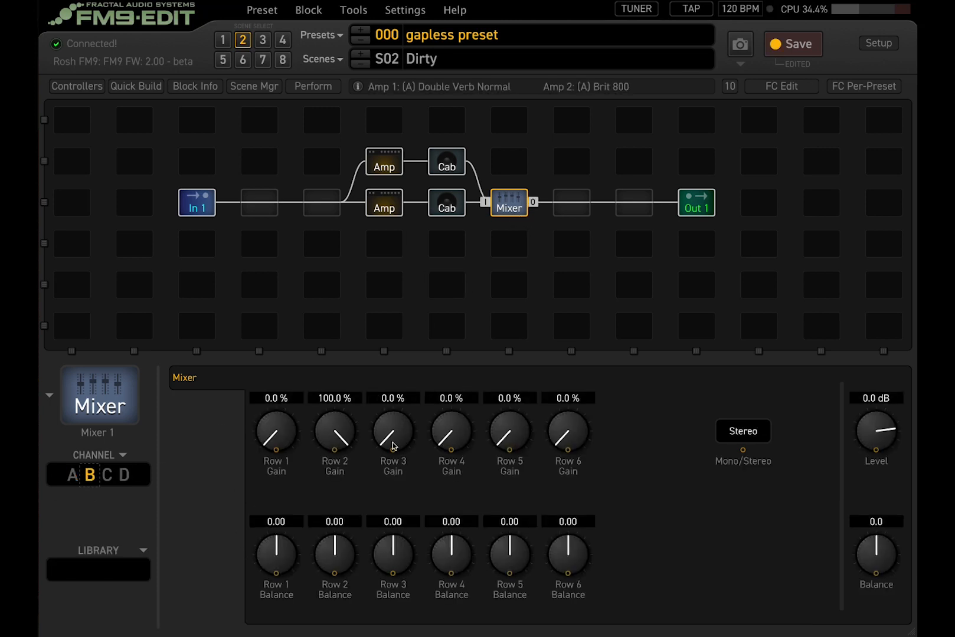
Step: Save the preset and recall the Clean scene
left_click(790, 44)
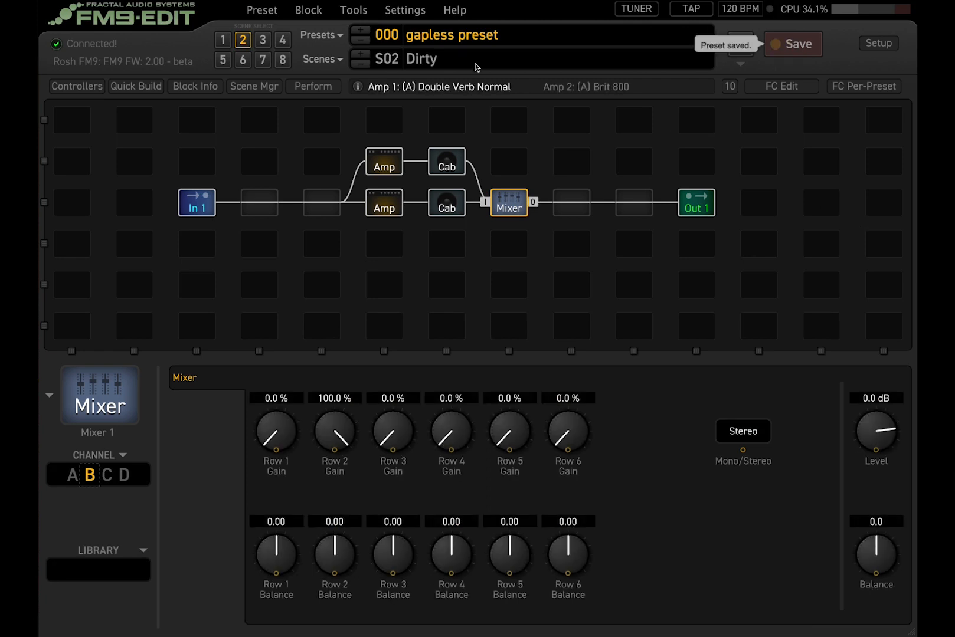
left_click(224, 39)
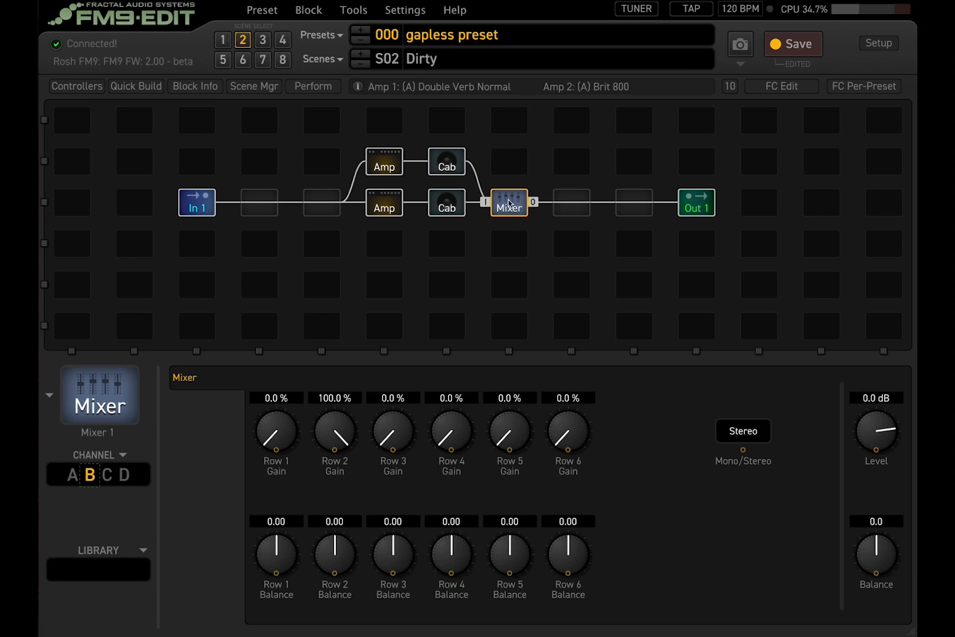
Step: Move the Mixer block to row 6 of its column and remove both Cab connections to it
left_click_drag(509, 203, 514, 331)
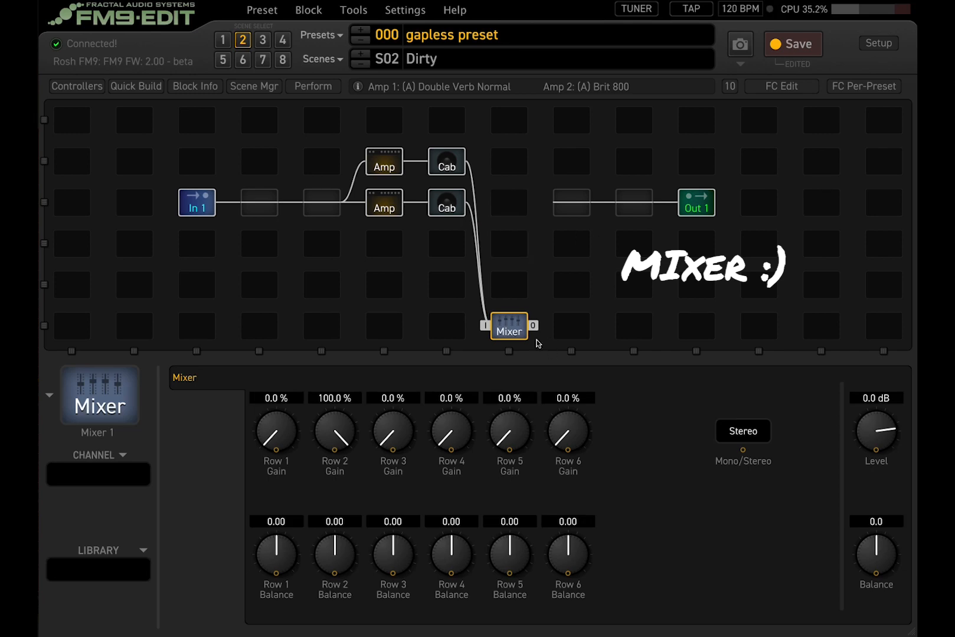
left_click(485, 325)
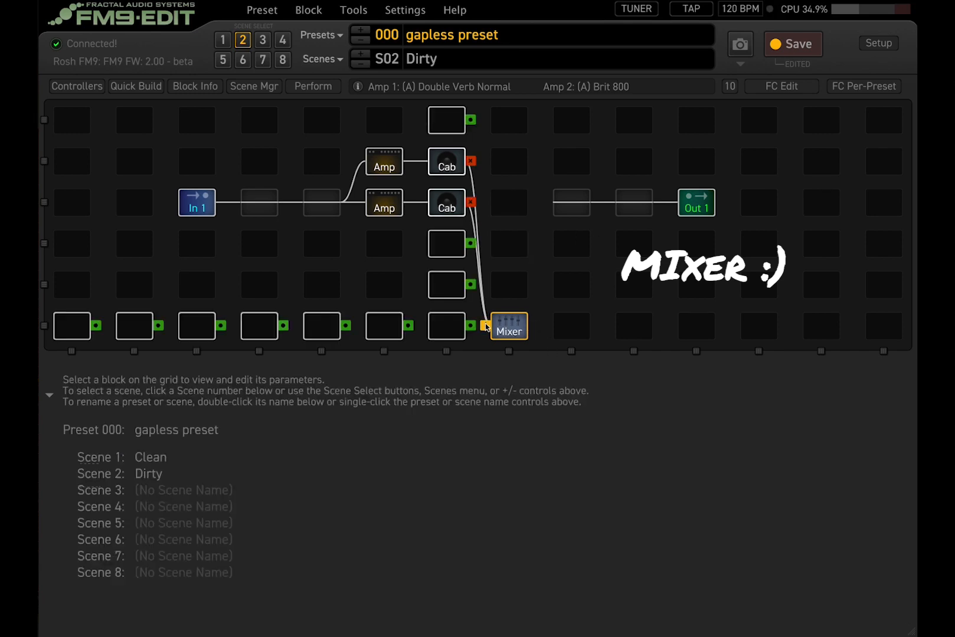
left_click(470, 202)
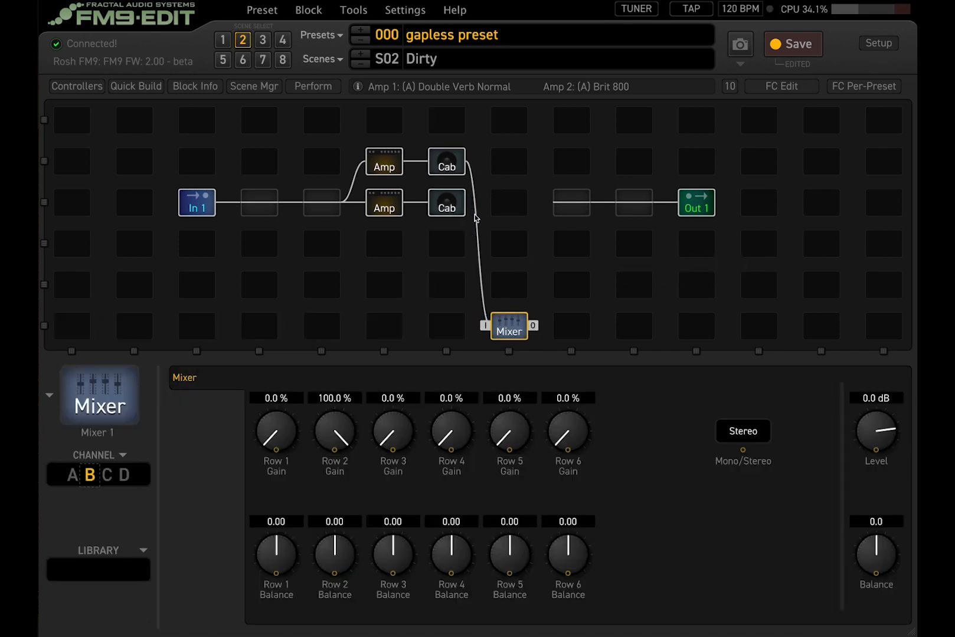
left_click(471, 161)
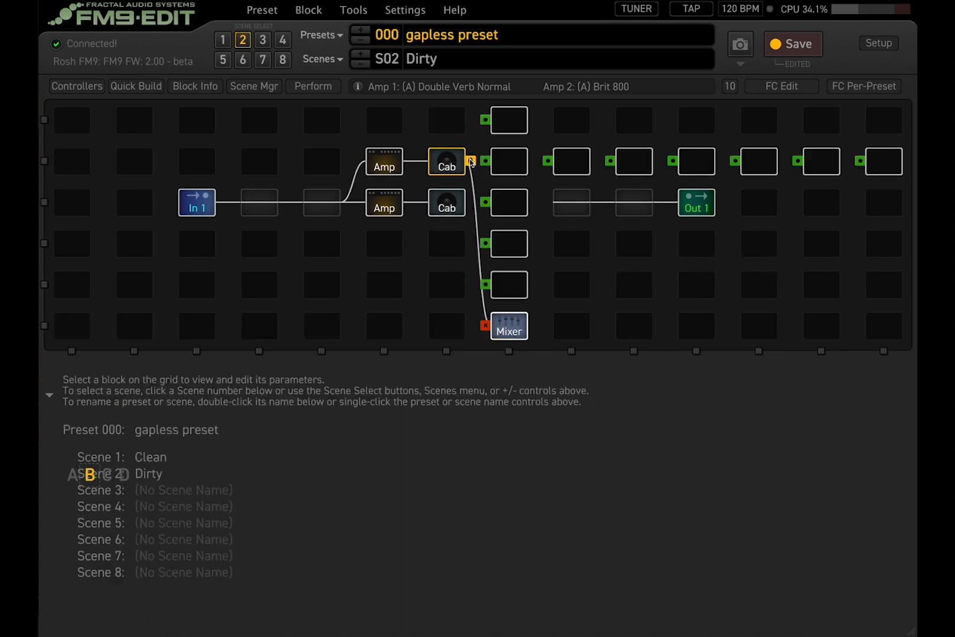
left_click(485, 326)
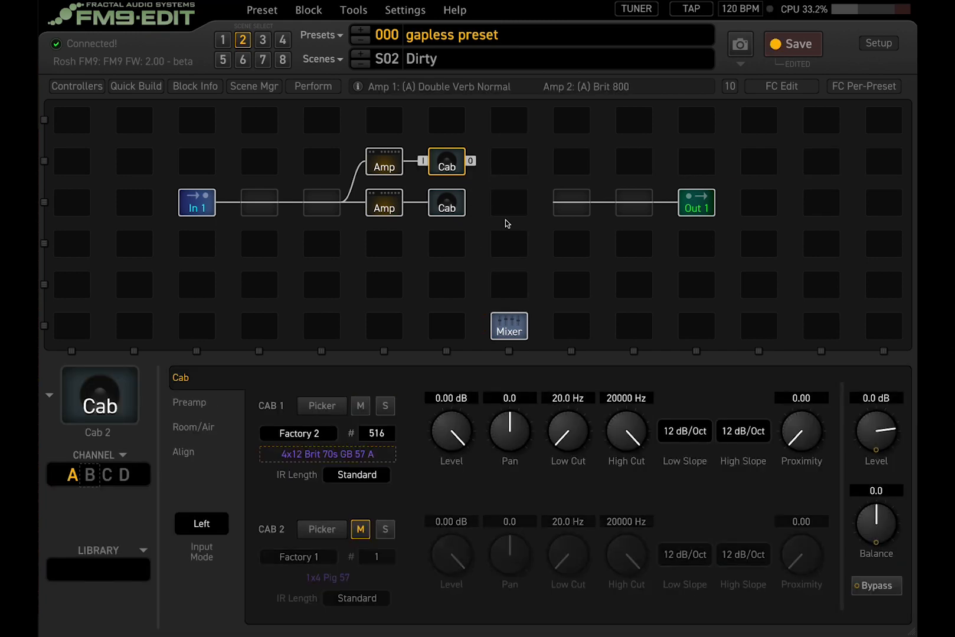
Step: Insert a Multiplexer 1 block in the Mixer's former row 3 slot and connect both Cab blocks to its input
right_click(511, 202)
mouse_move(514, 202)
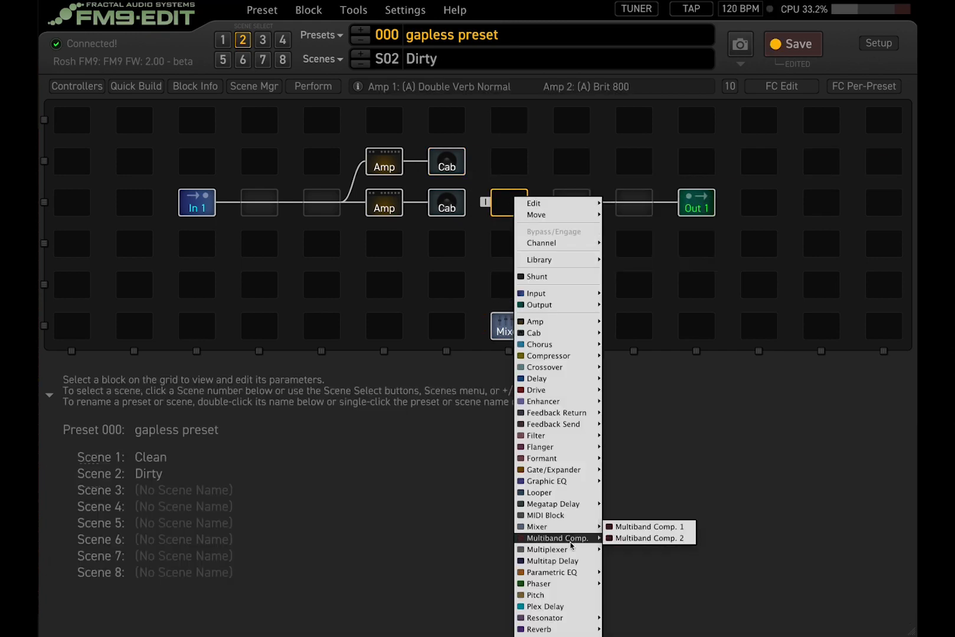
left_click(625, 539)
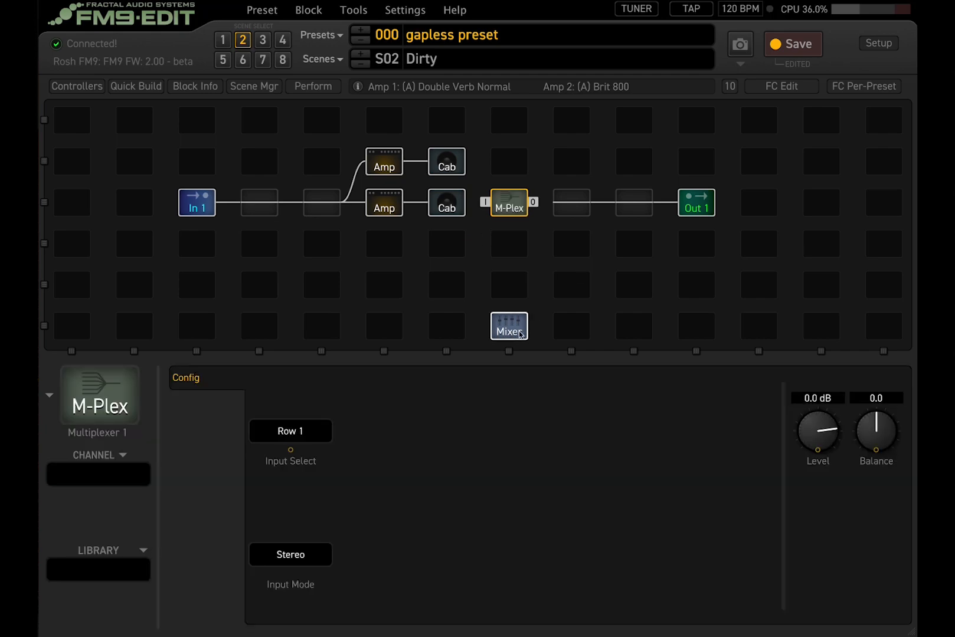
left_click(510, 329)
left_click_drag(471, 203, 512, 210)
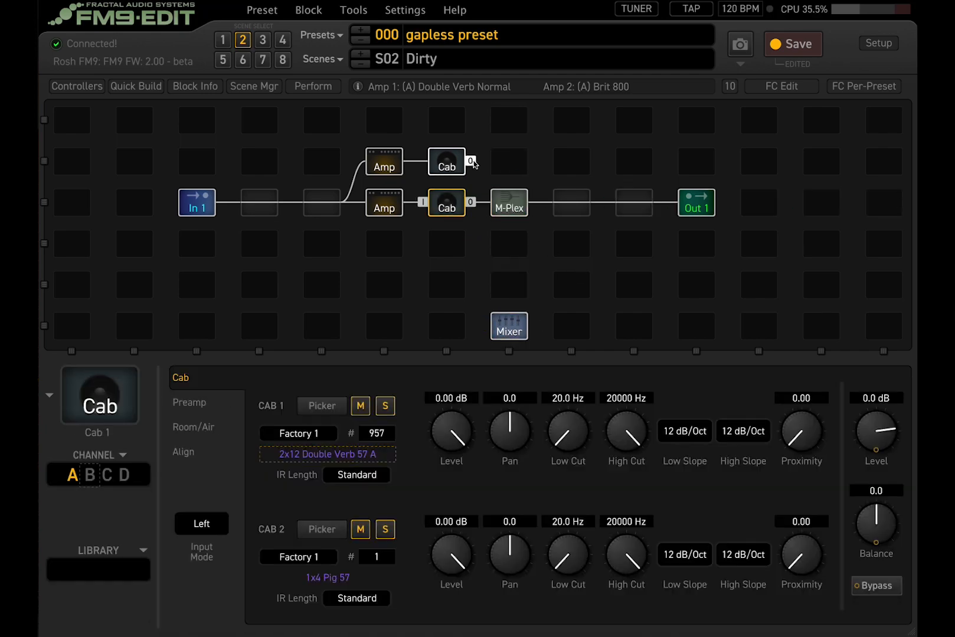
left_click_drag(471, 165, 499, 195)
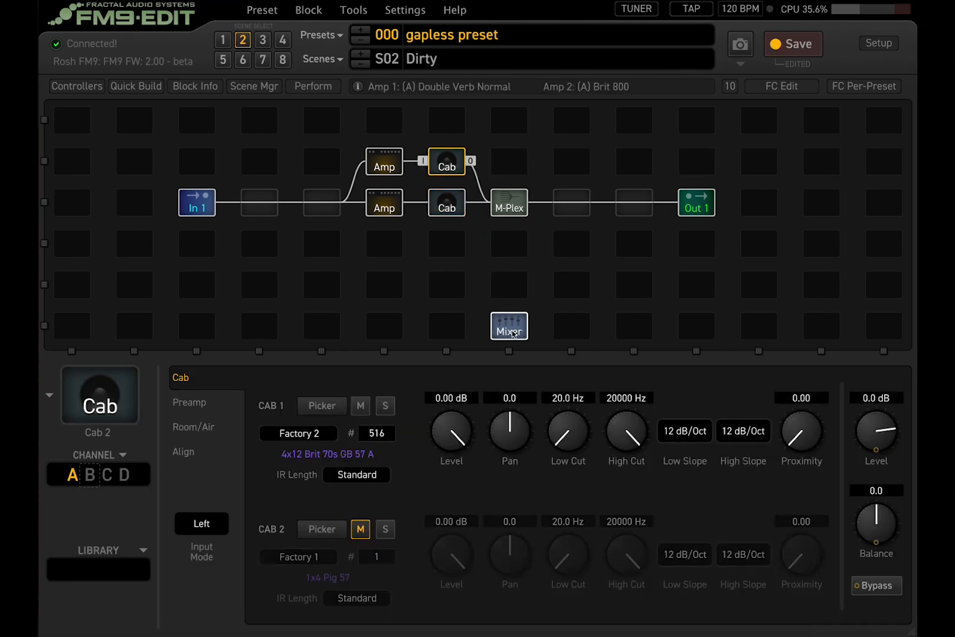
Step: Try Row 2, Row 3 and Row 4 as the Input Select of Multiplexer 1
left_click(509, 325)
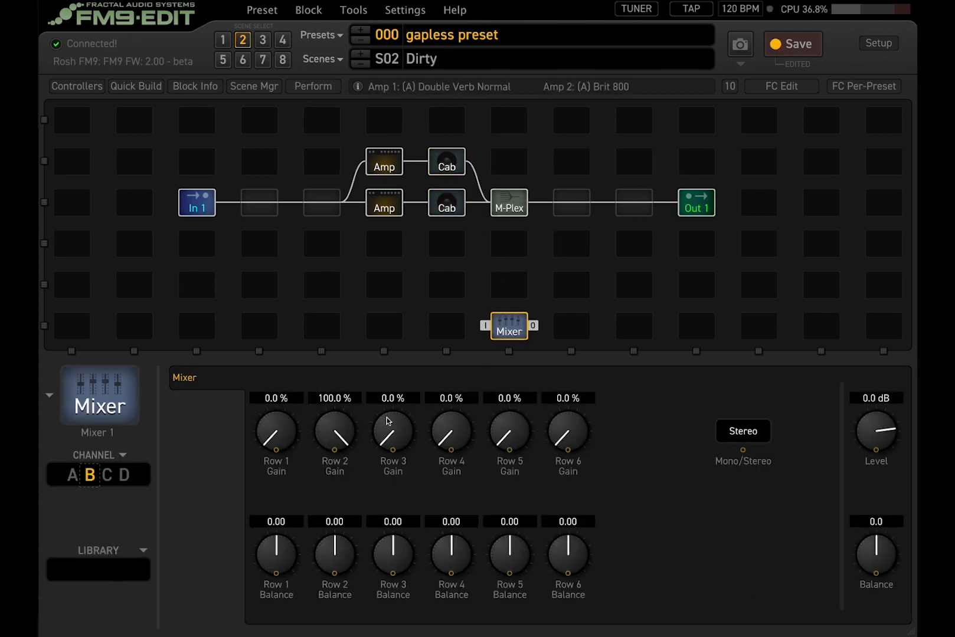
left_click(514, 213)
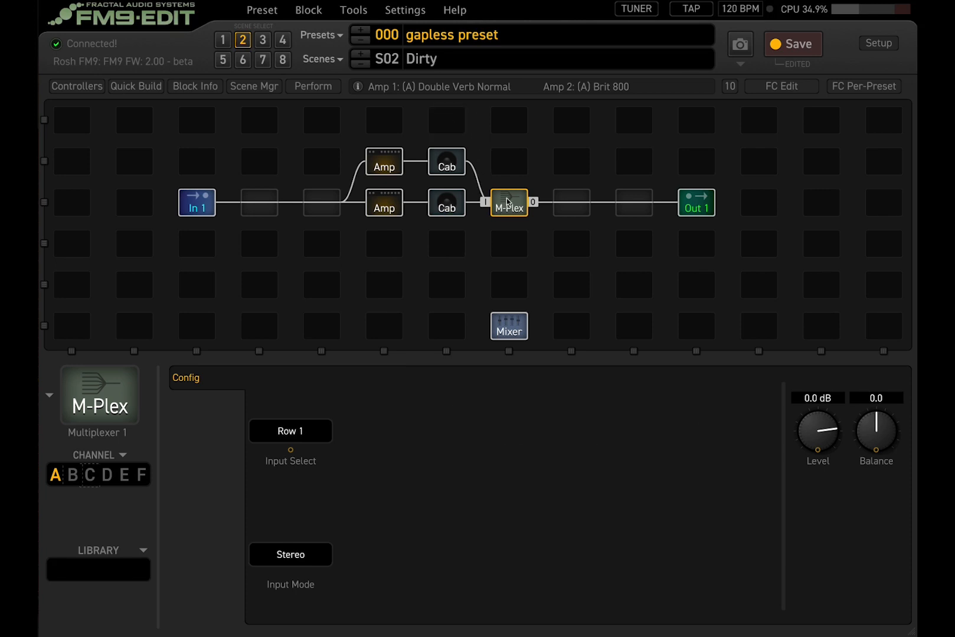
left_click(307, 432)
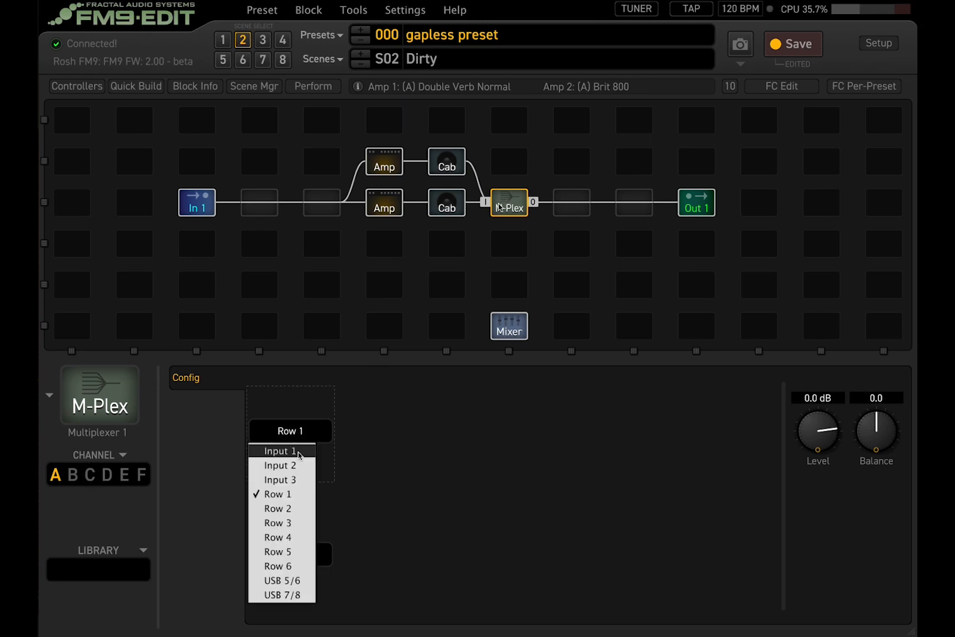
left_click(297, 509)
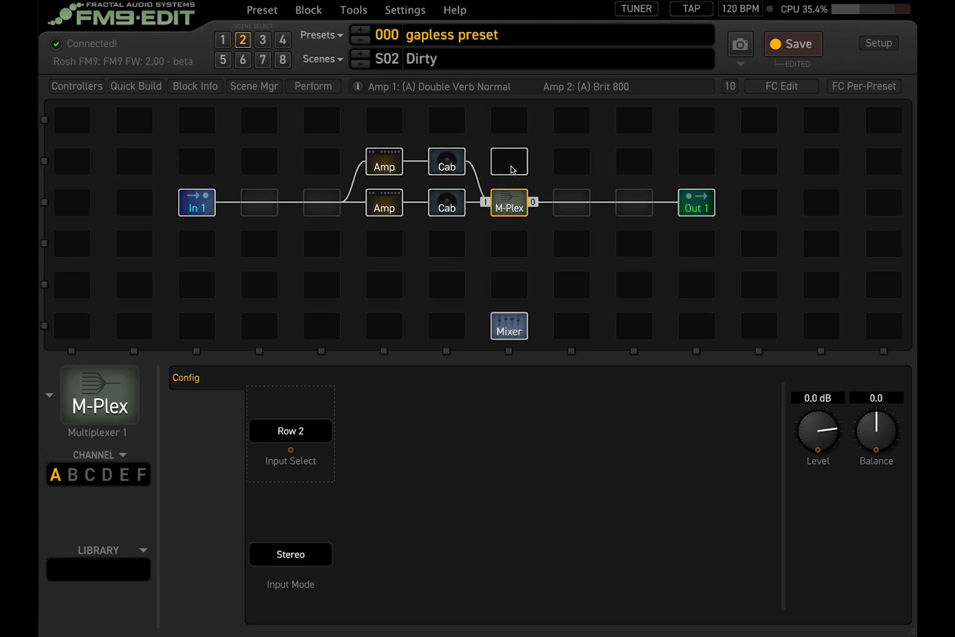
left_click(284, 434)
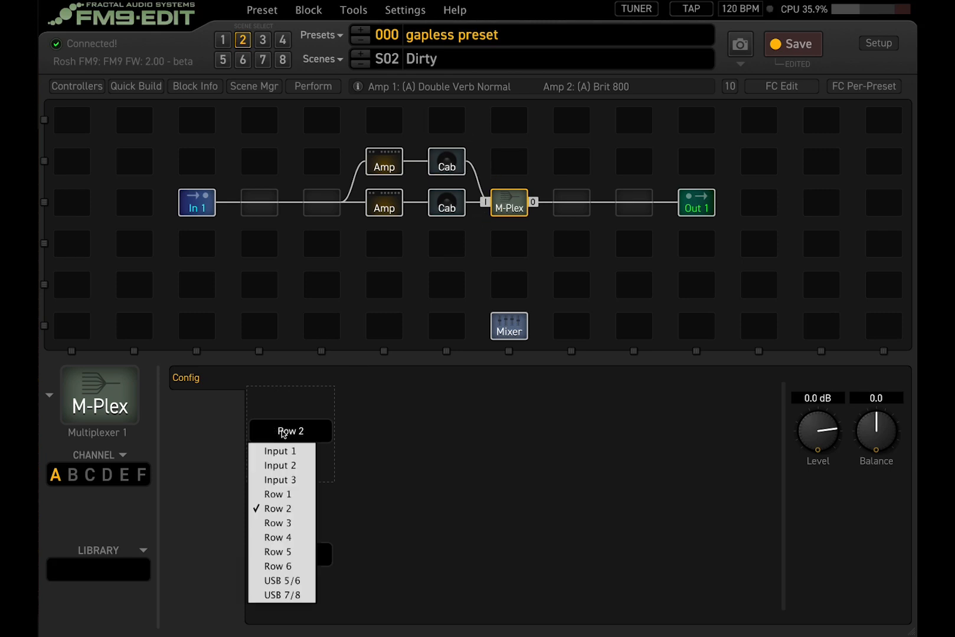
left_click(281, 523)
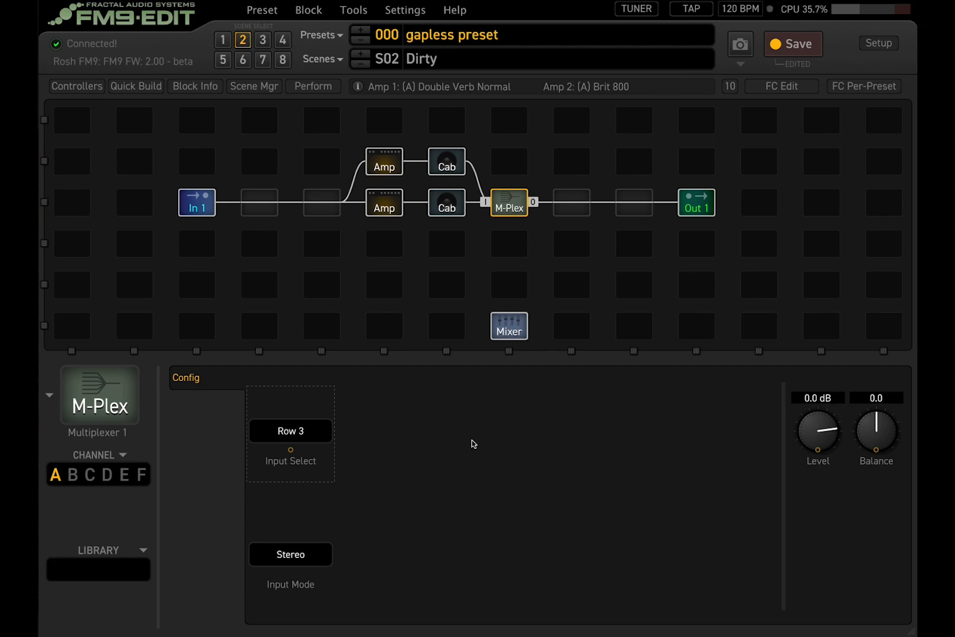
left_click(304, 426)
left_click(281, 536)
left_click(444, 253)
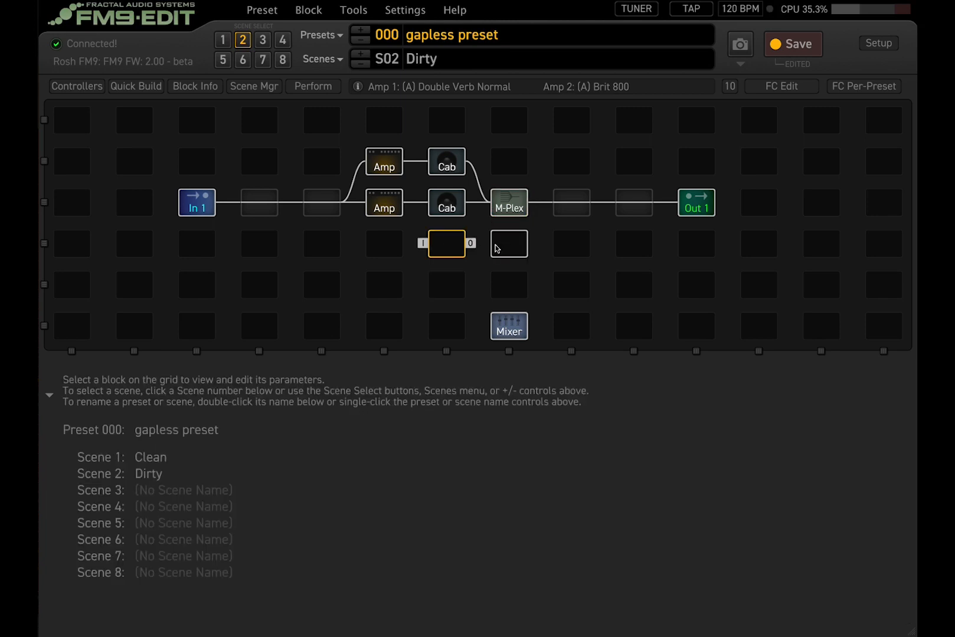
Step: Compare the channels and input settings of Multiplexer 1 with those of Mixer 1
left_click(507, 207)
left_click(512, 325)
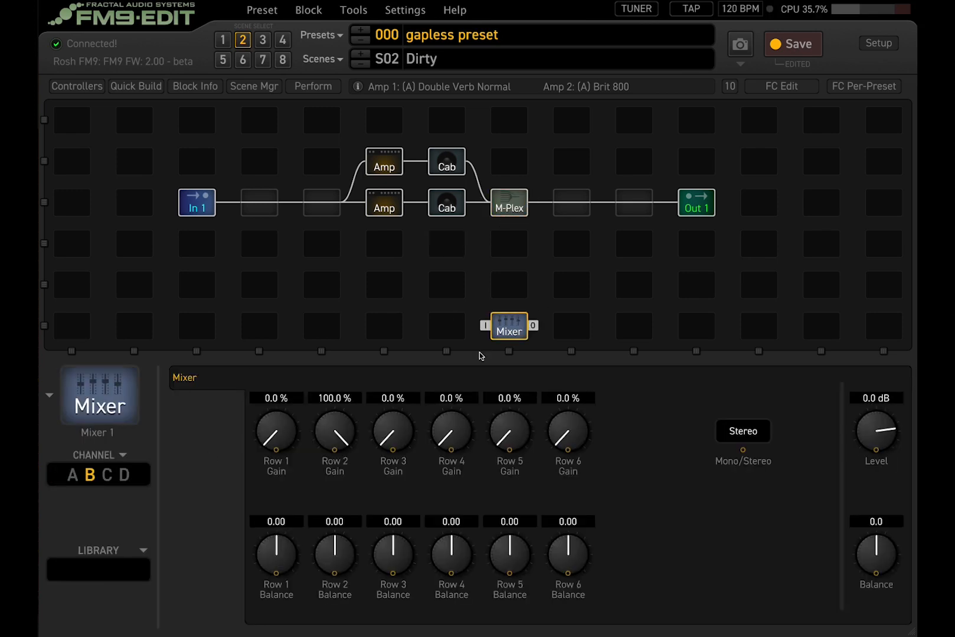
left_click(502, 214)
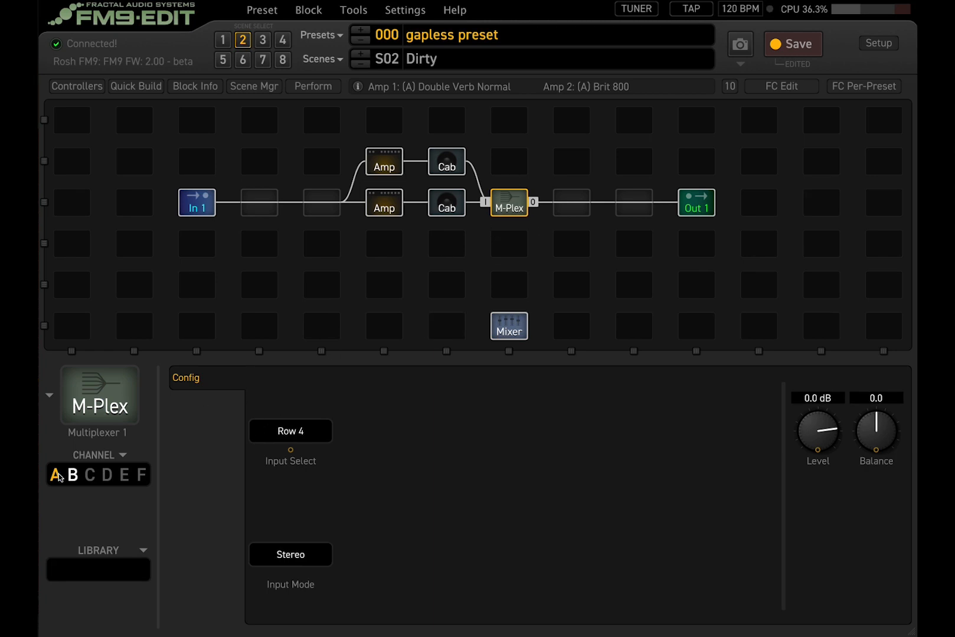
left_click(512, 333)
left_click(509, 205)
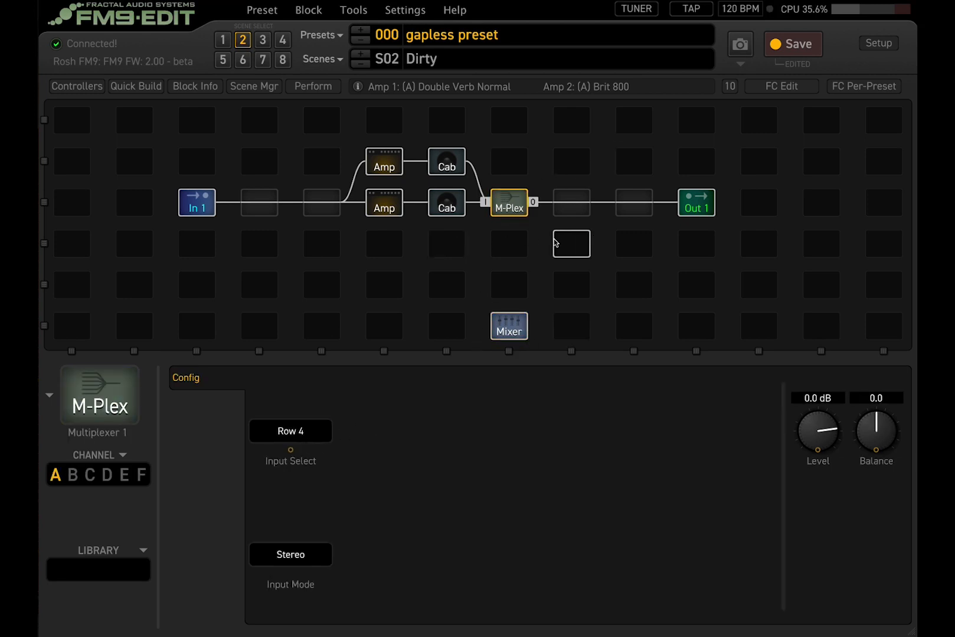
left_click(301, 431)
left_click(552, 483)
Step: In the Clean scene, set the Input Select of Multiplexer 1's channel A to Row 3
scroll(453, 66, "down", 1)
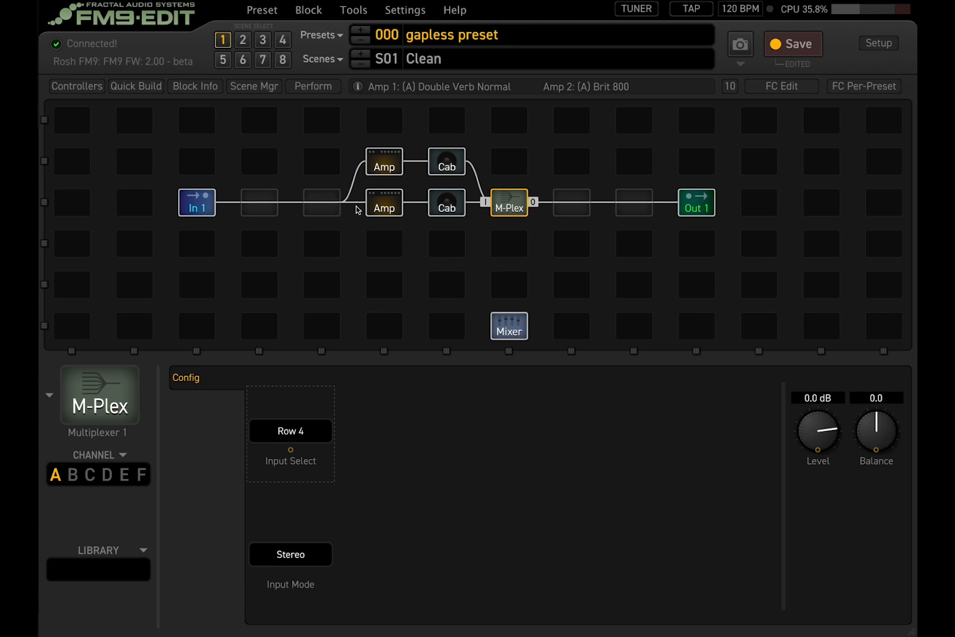
left_click(287, 435)
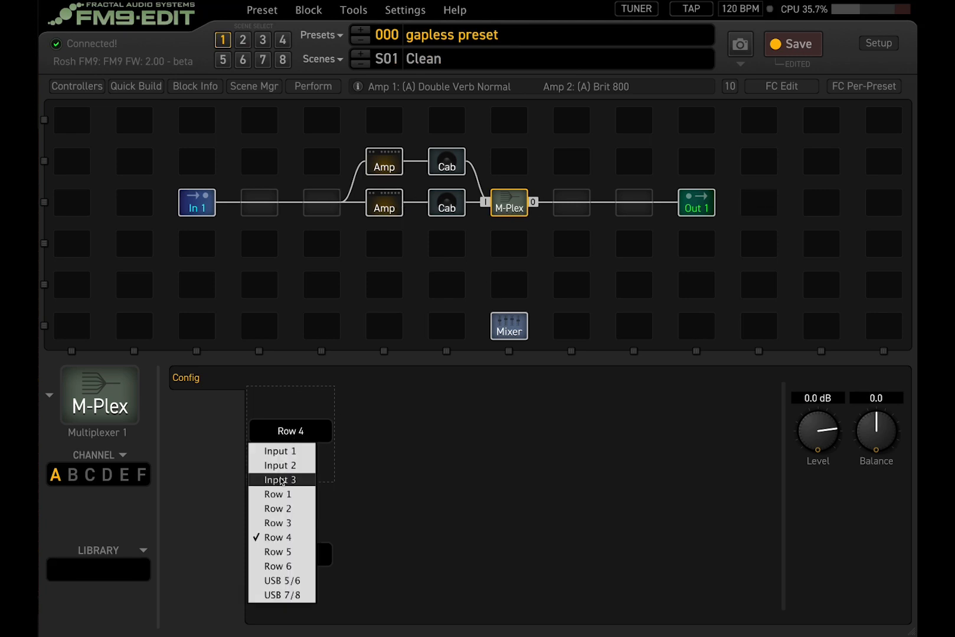
left_click(279, 523)
left_click(519, 132)
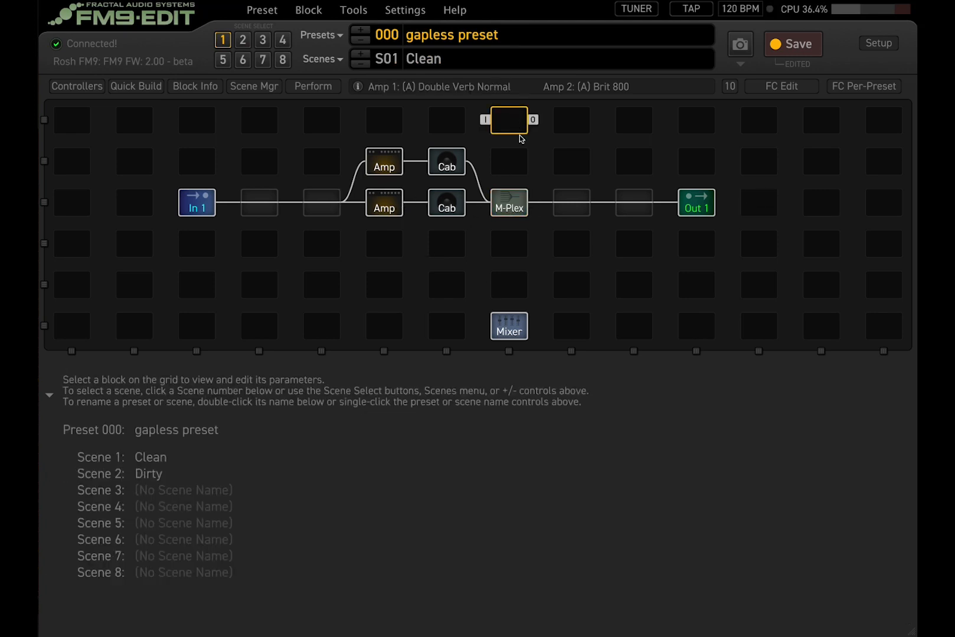
left_click(518, 161)
left_click(519, 207)
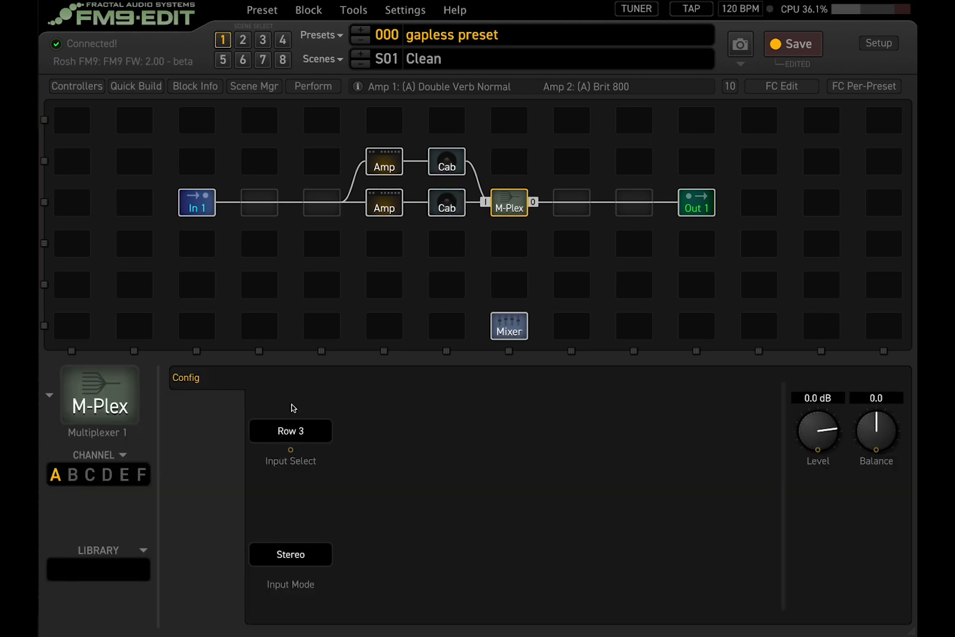
Step: In the Dirty scene, switch Multiplexer 1 to channel B and set its Input Select to Row 2
left_click(242, 40)
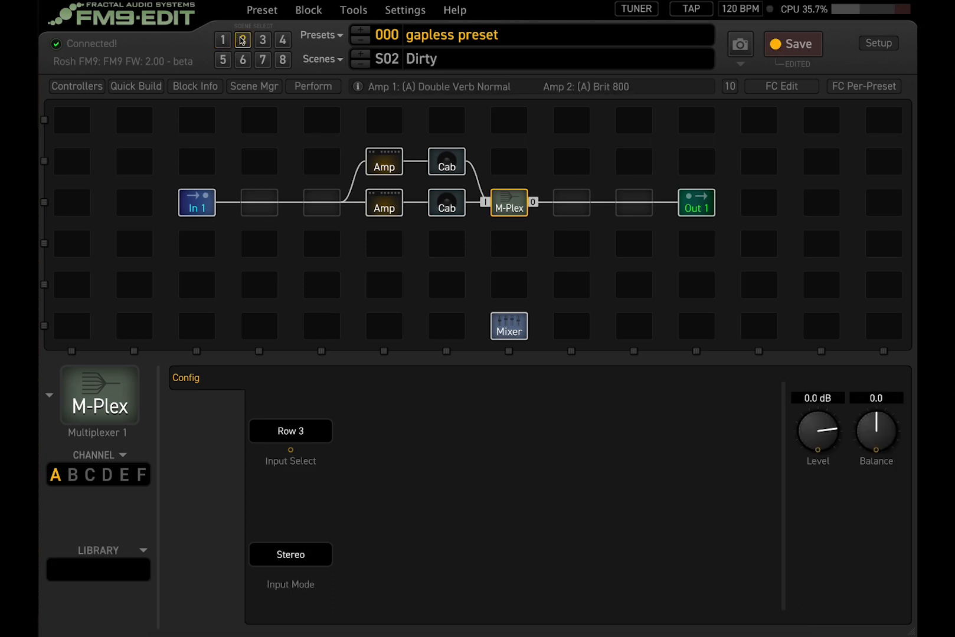
left_click(73, 476)
left_click(313, 435)
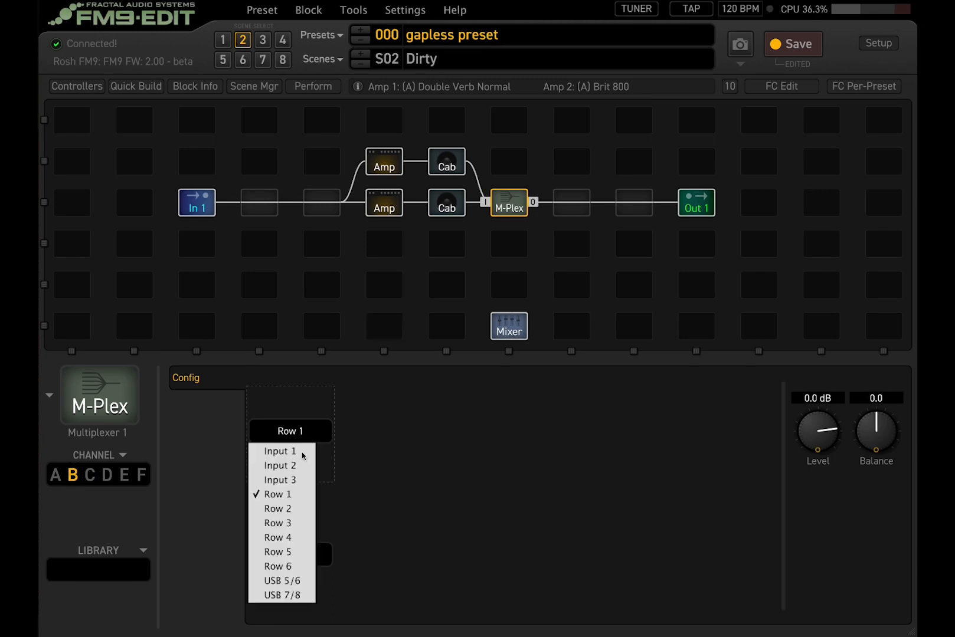
left_click(298, 507)
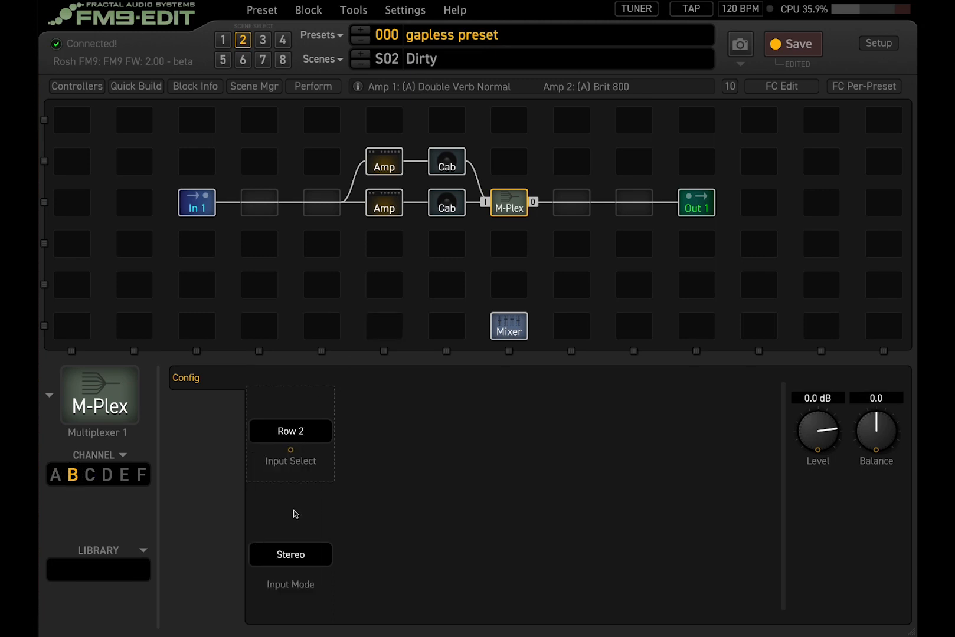
Step: Review the row 2 Amp and Cab path, and compare Multiplexer 1's channel and input between the Clean and Dirty scenes
left_click(387, 166)
left_click(446, 164)
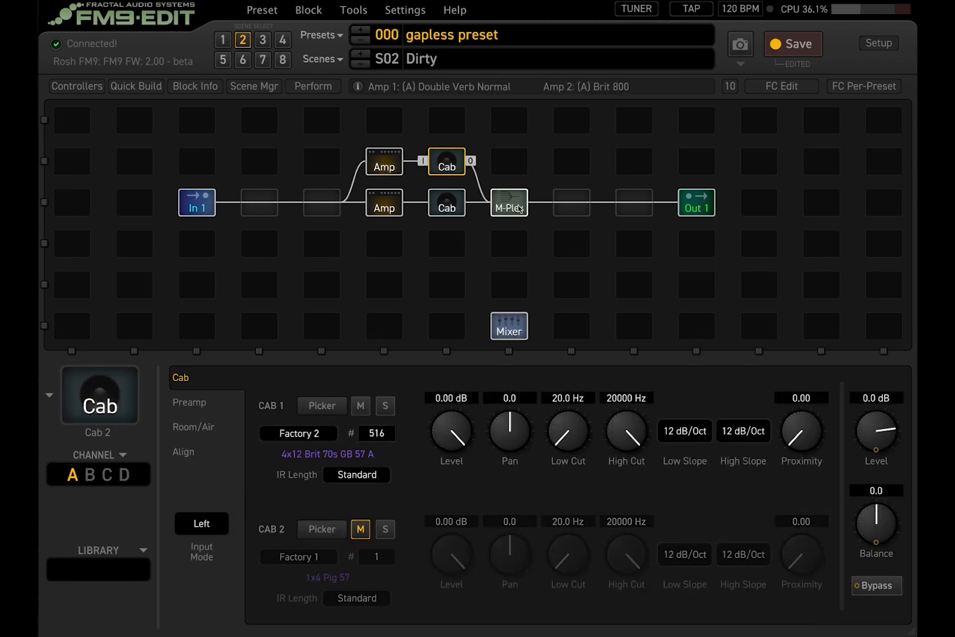
left_click(518, 208)
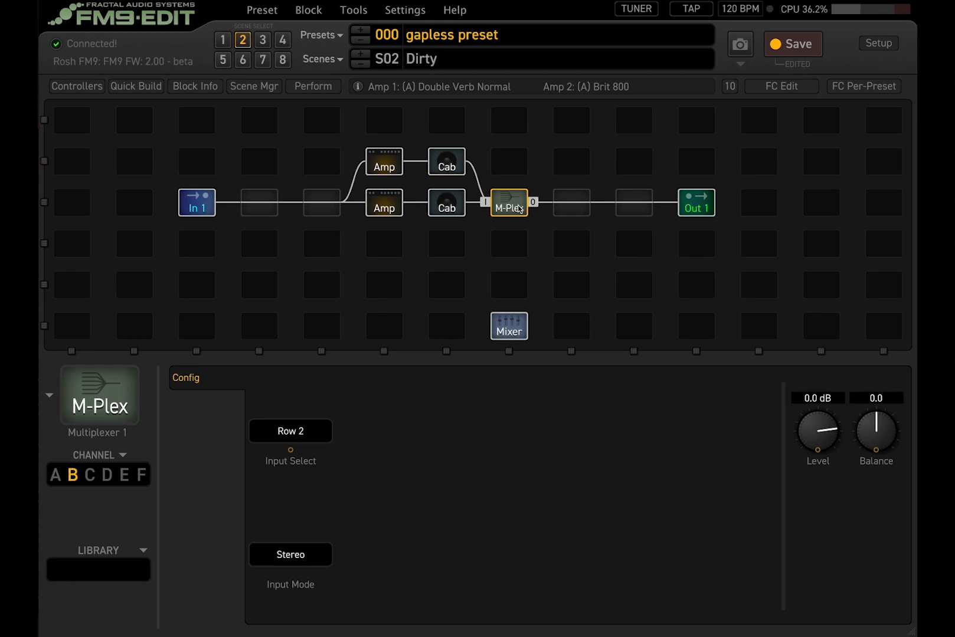
left_click(223, 42)
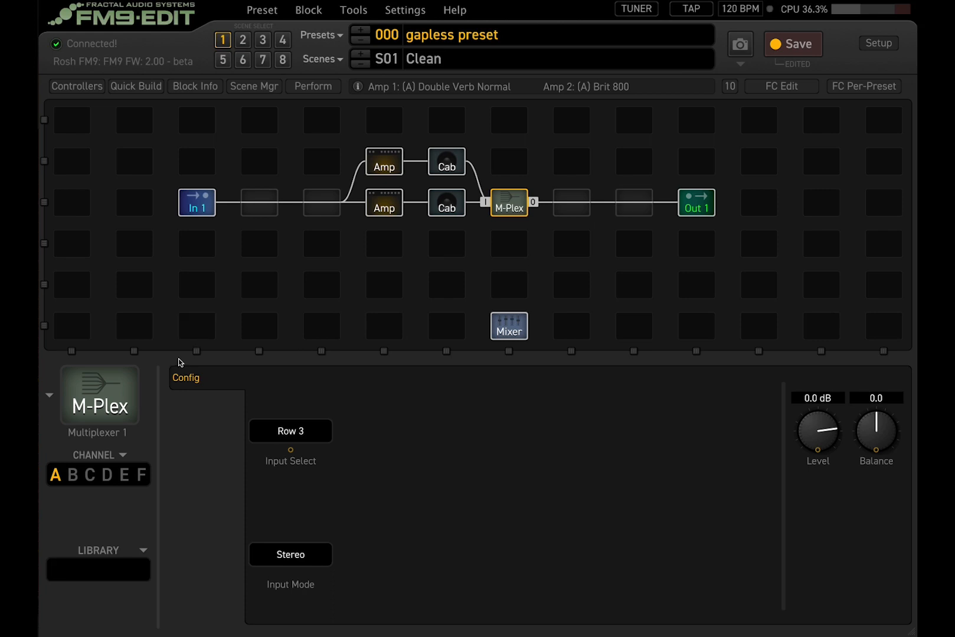
left_click(241, 40)
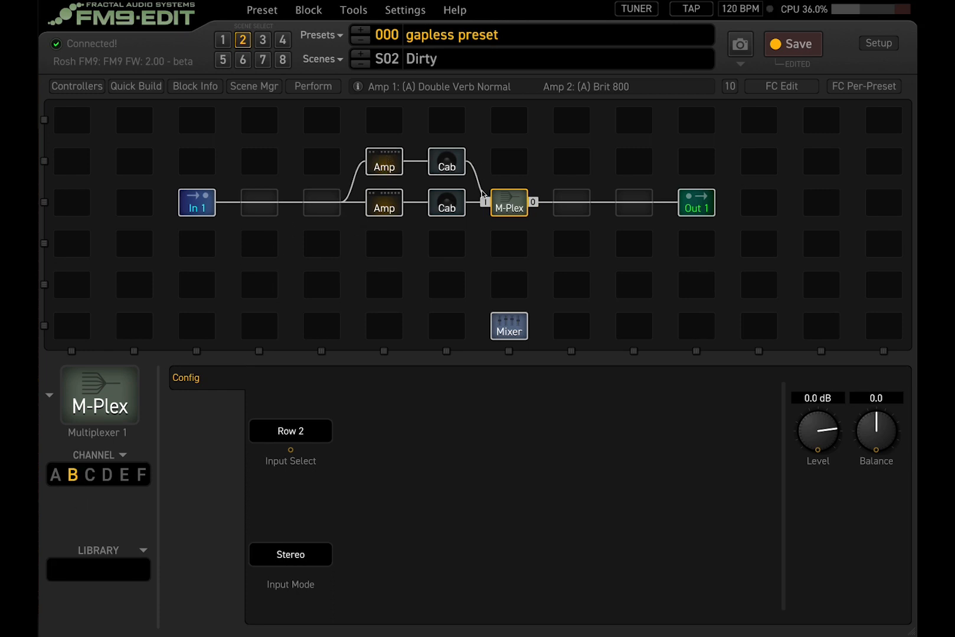
left_click(222, 39)
Step: Examine Amp 2's Headroom meter while alternating between the Clean and Dirty scenes
left_click(405, 163)
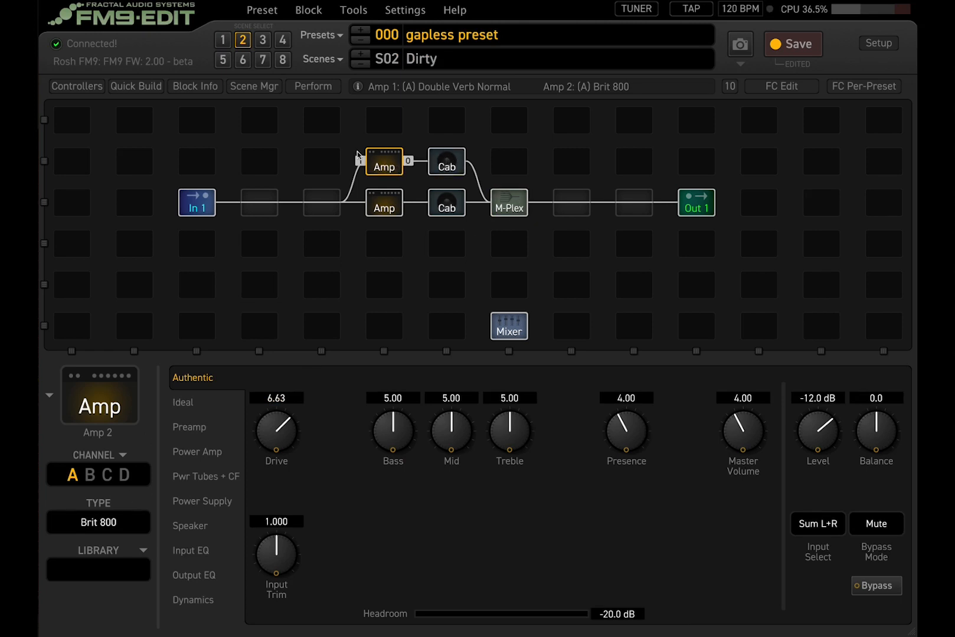
left_click(224, 41)
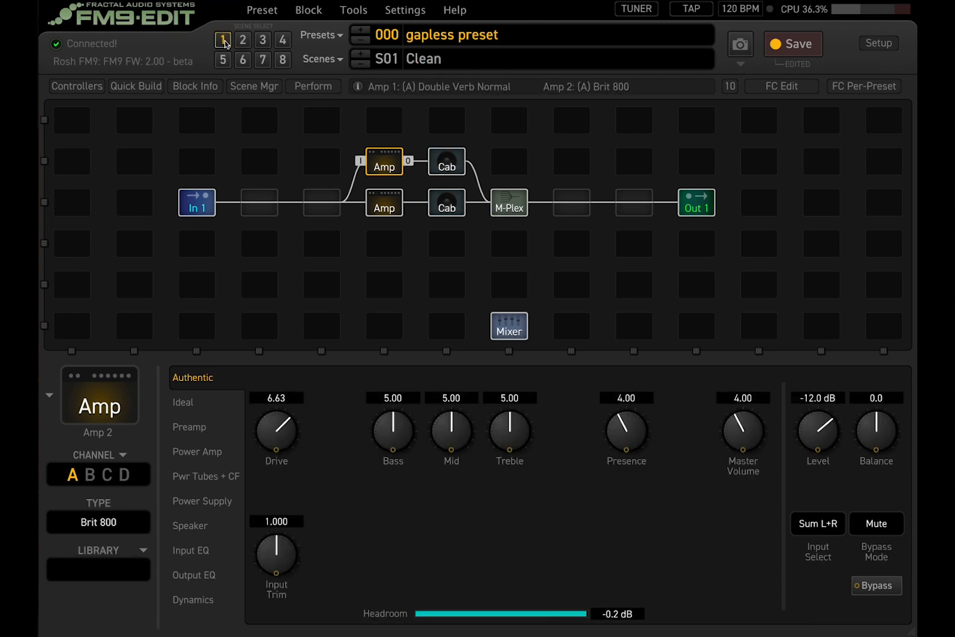
left_click(242, 41)
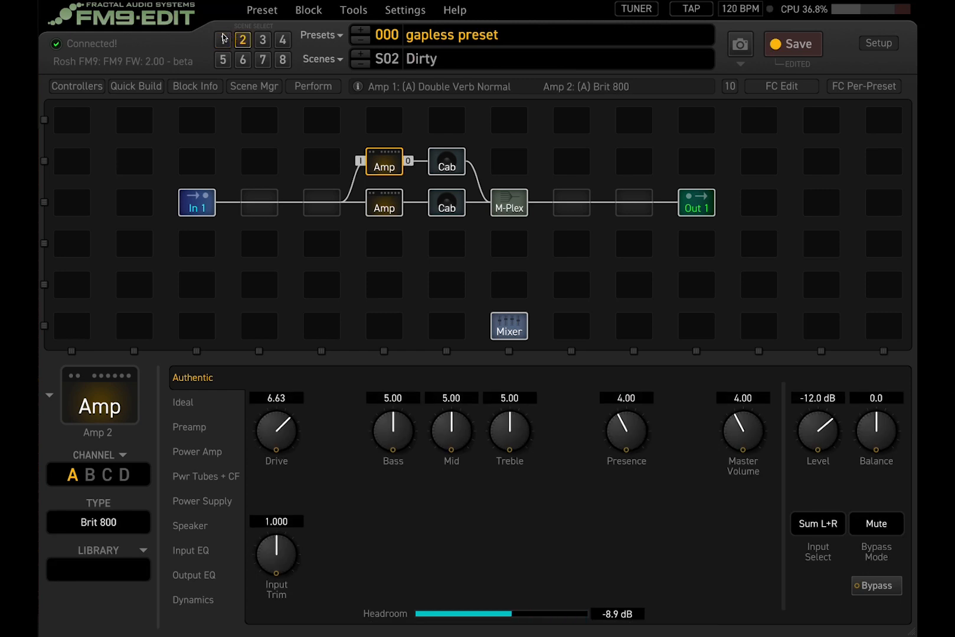
Step: Alternate between the Clean and Dirty scenes, set Multiplexer 1 to channel B in Dirty, and return to Clean
left_click(224, 39)
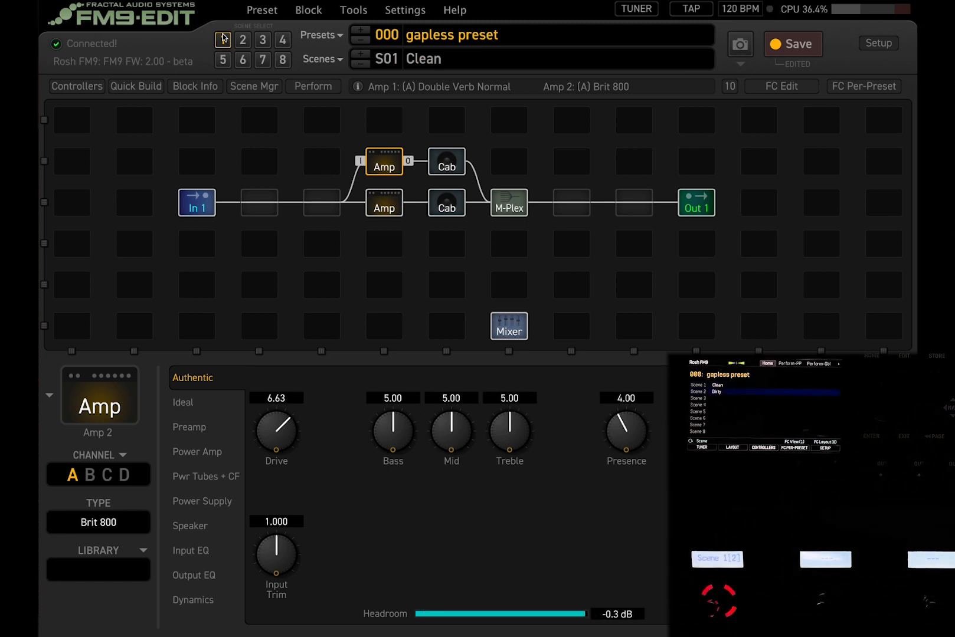
left_click(242, 40)
left_click(509, 212)
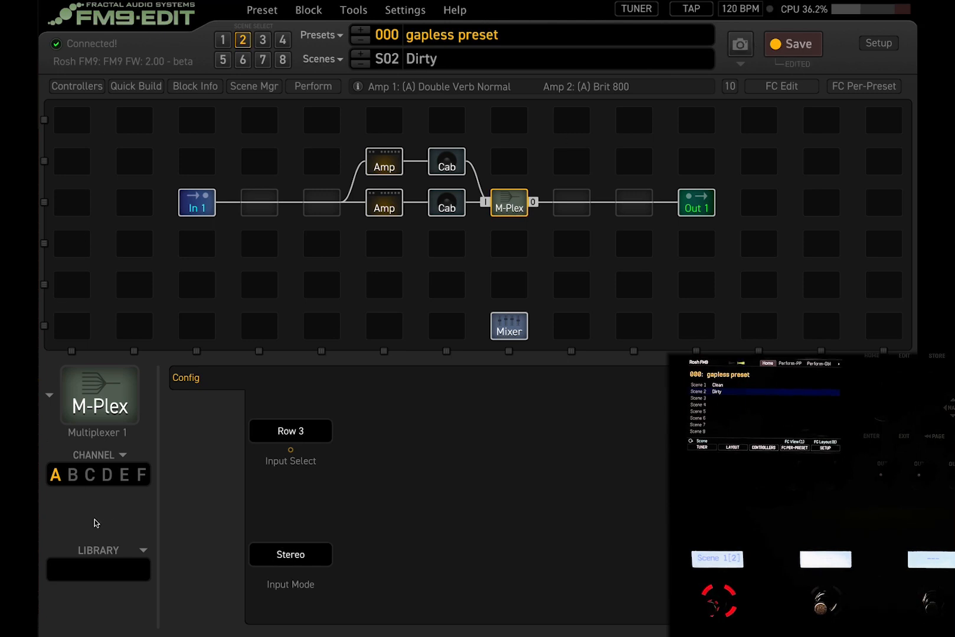
left_click(72, 474)
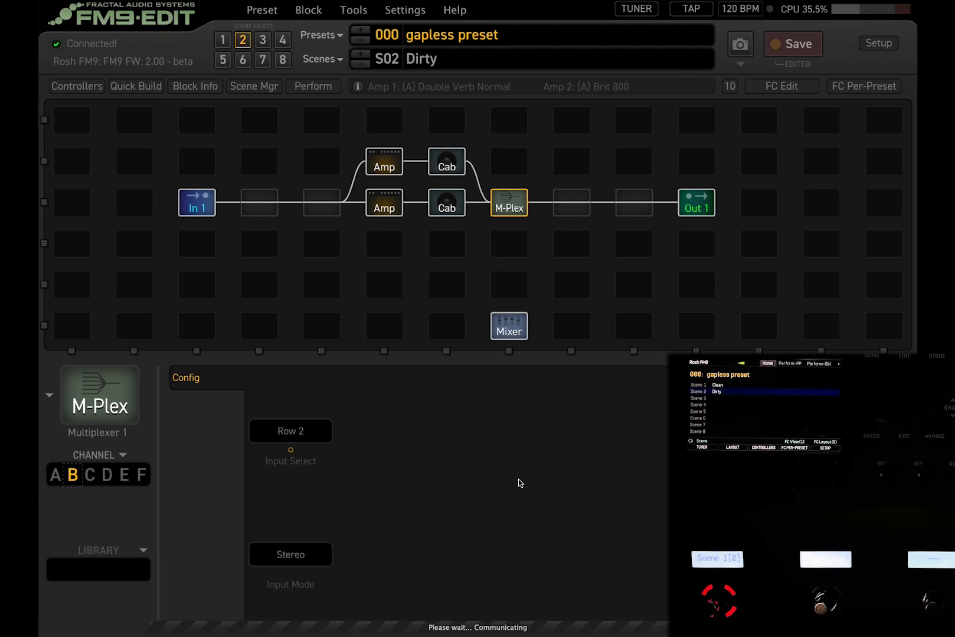
left_click(224, 41)
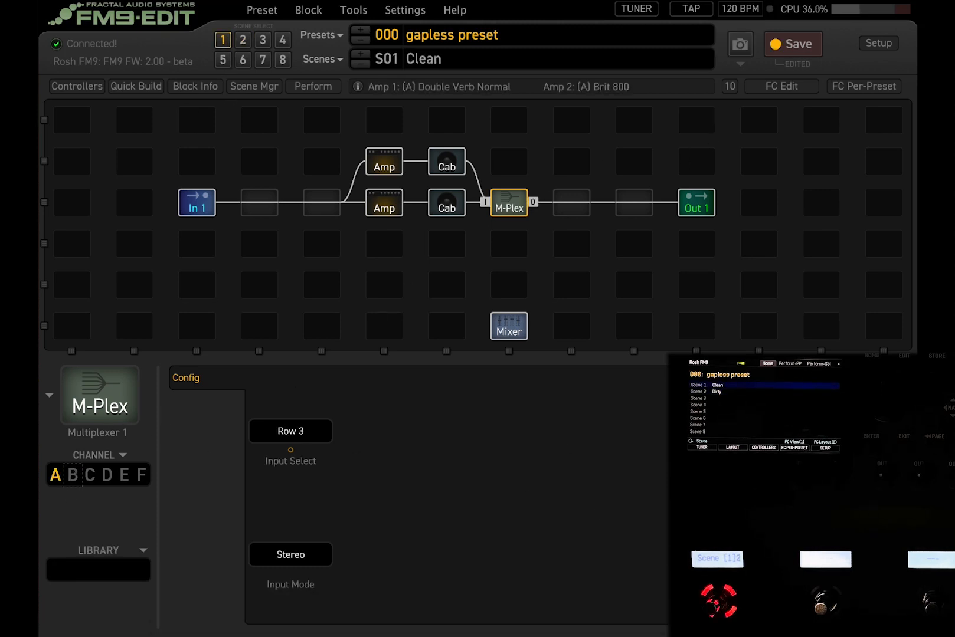
Step: Examine the Amp and Cab blocks of rows 3 and 2 in the Clean scene, comparing their types and Headroom meters
left_click(789, 46)
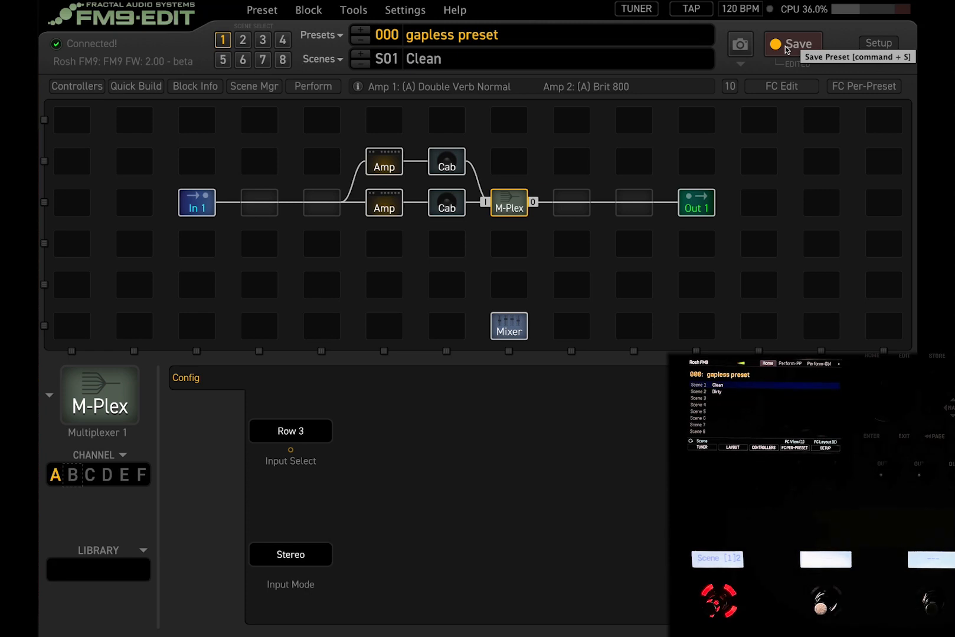
left_click(392, 195)
left_click(497, 199)
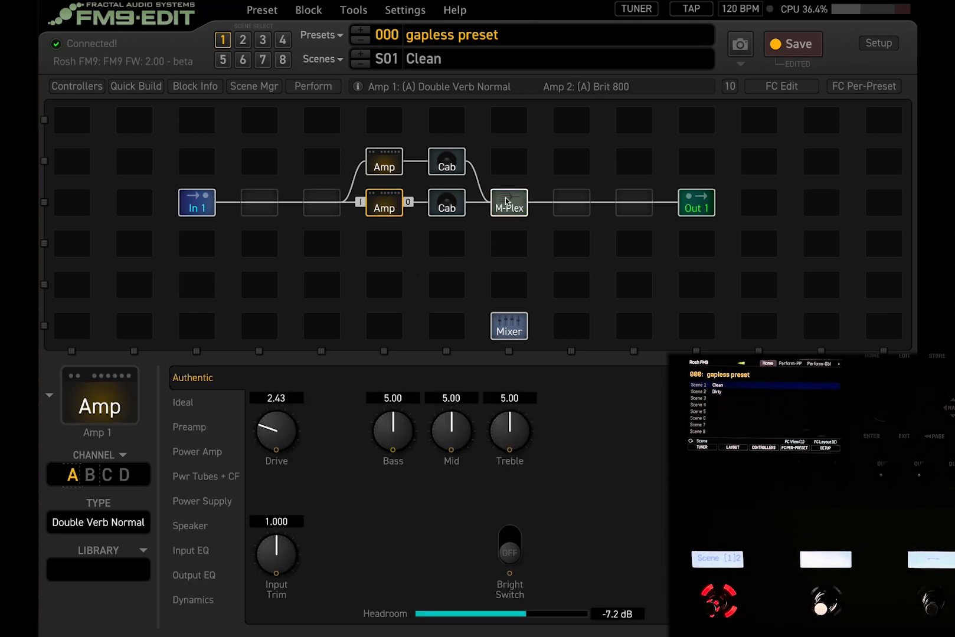
left_click(378, 166)
left_click(370, 197)
left_click(384, 163)
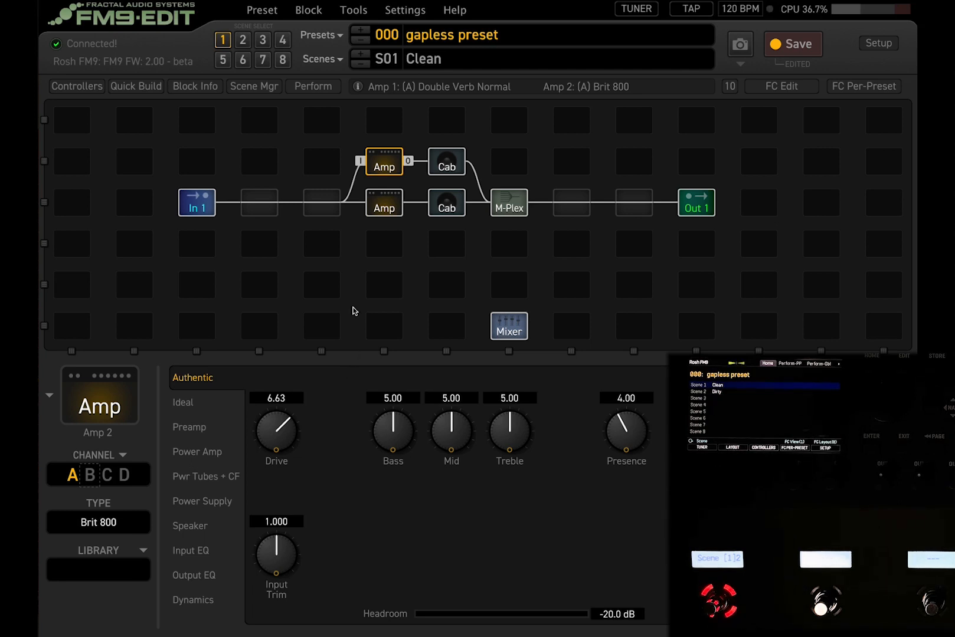
left_click(382, 212)
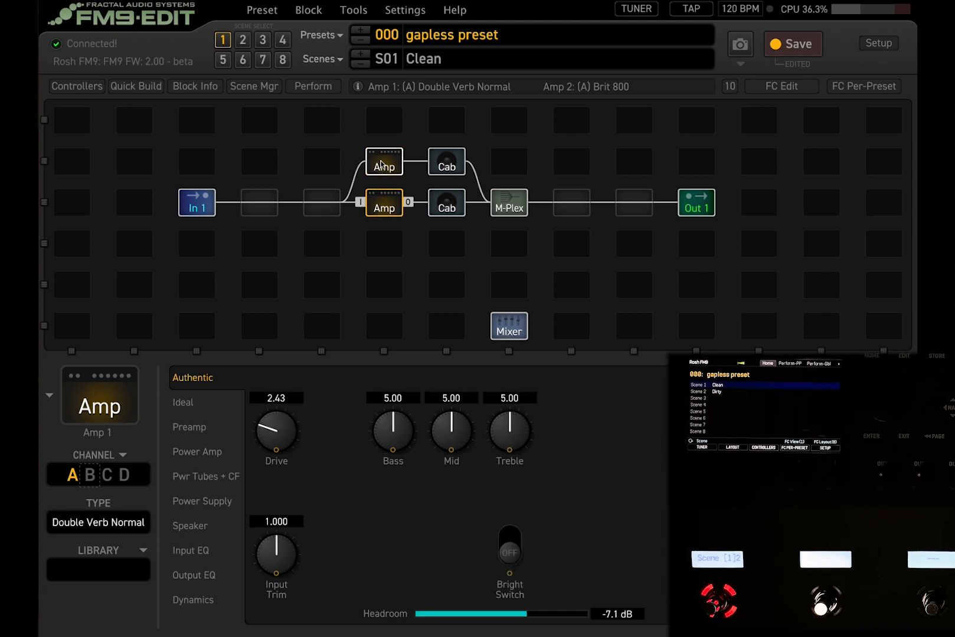
left_click(382, 168)
left_click(382, 197)
left_click(383, 168)
left_click(443, 171)
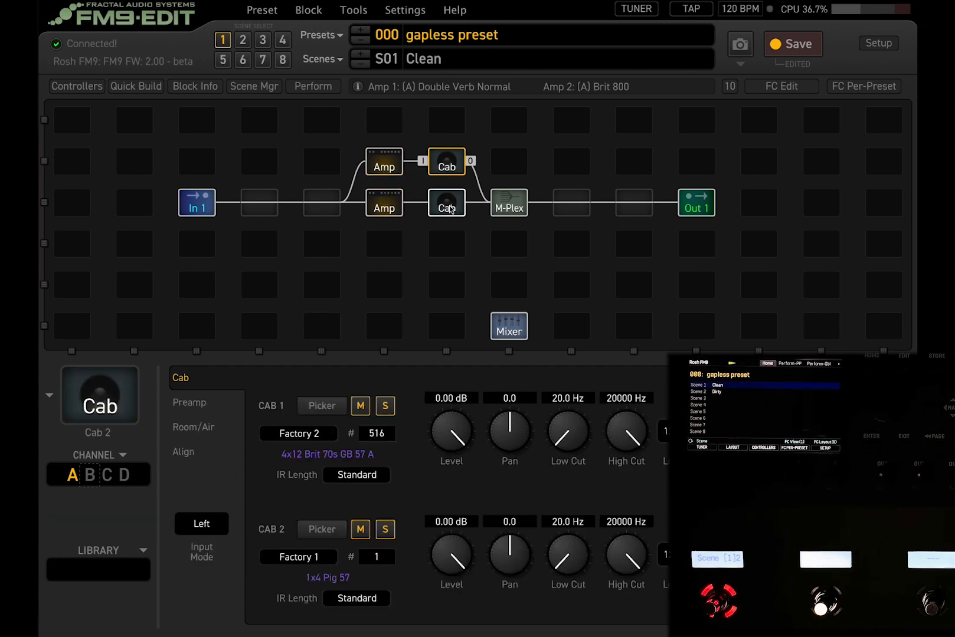
left_click(447, 204)
left_click(455, 171)
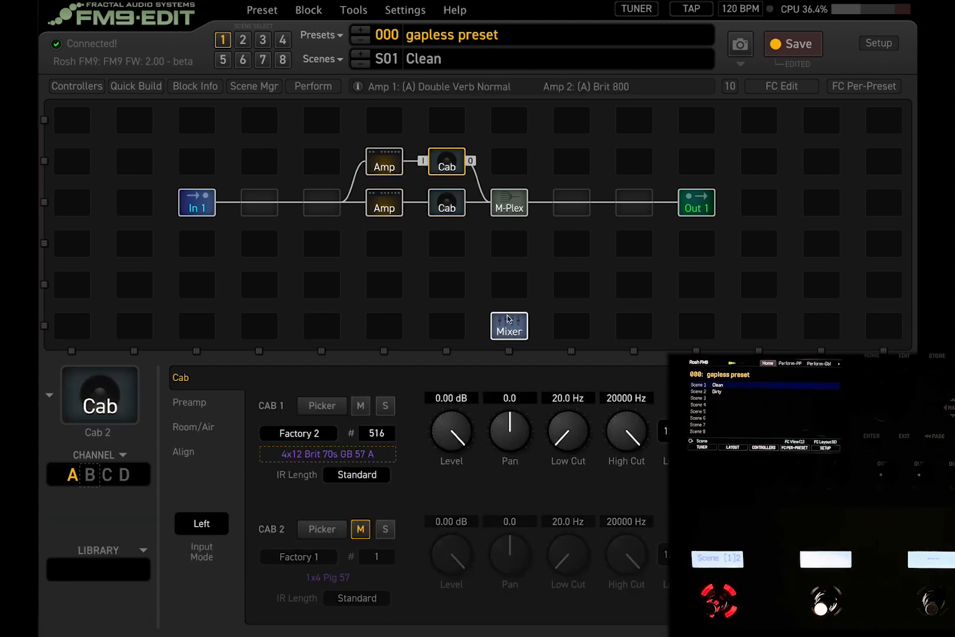
left_click(383, 167)
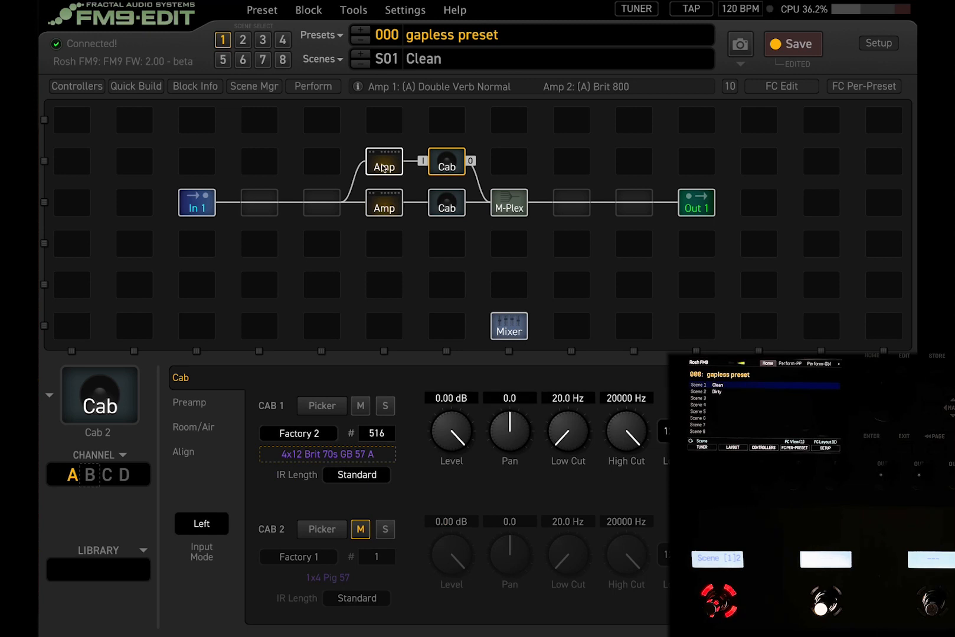
left_click(381, 213)
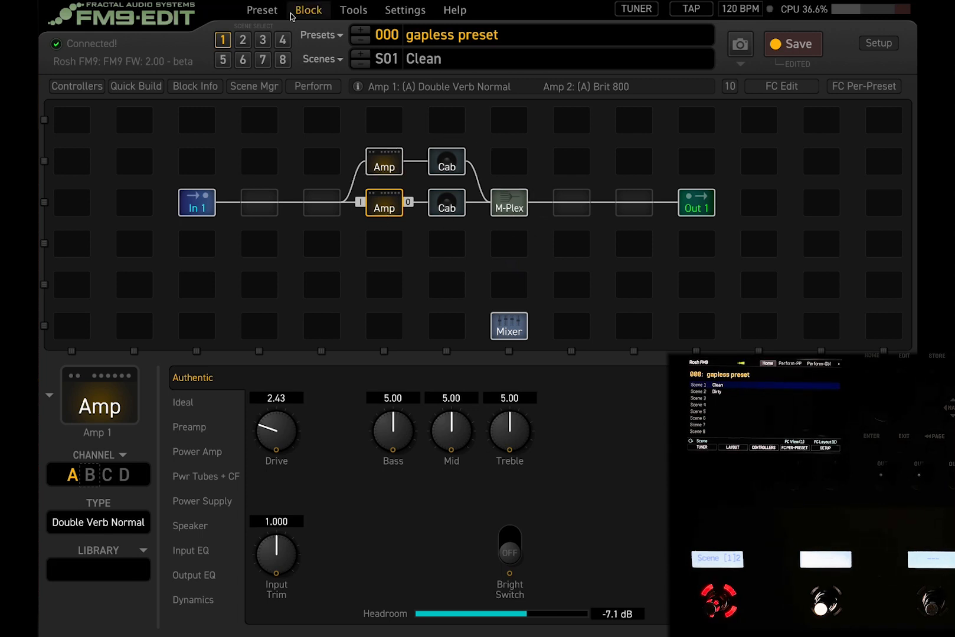
Step: Delete the Amp 2 and Cab 2 blocks from row 2
left_click(385, 165)
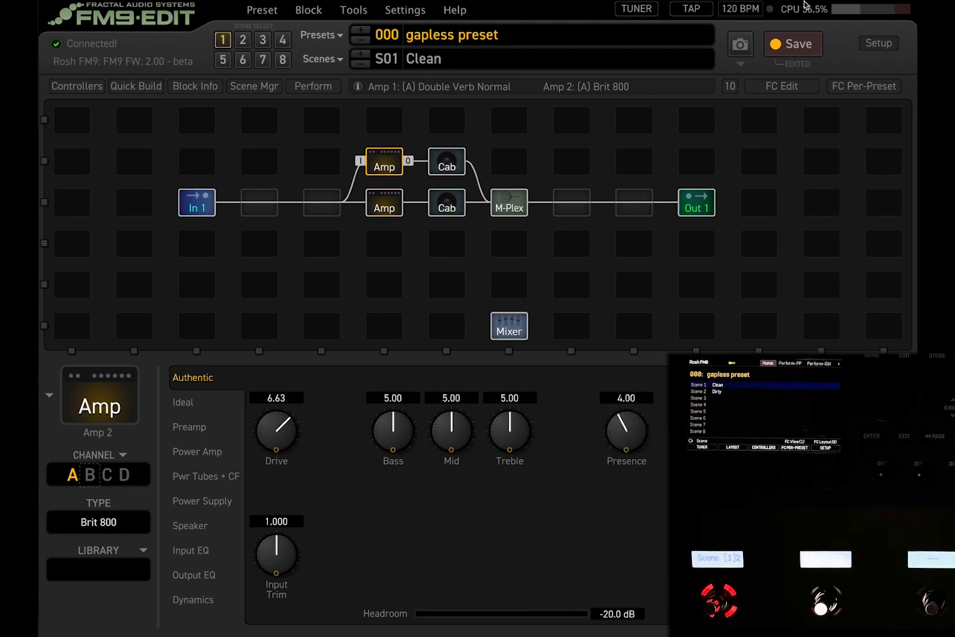
key("Delete")
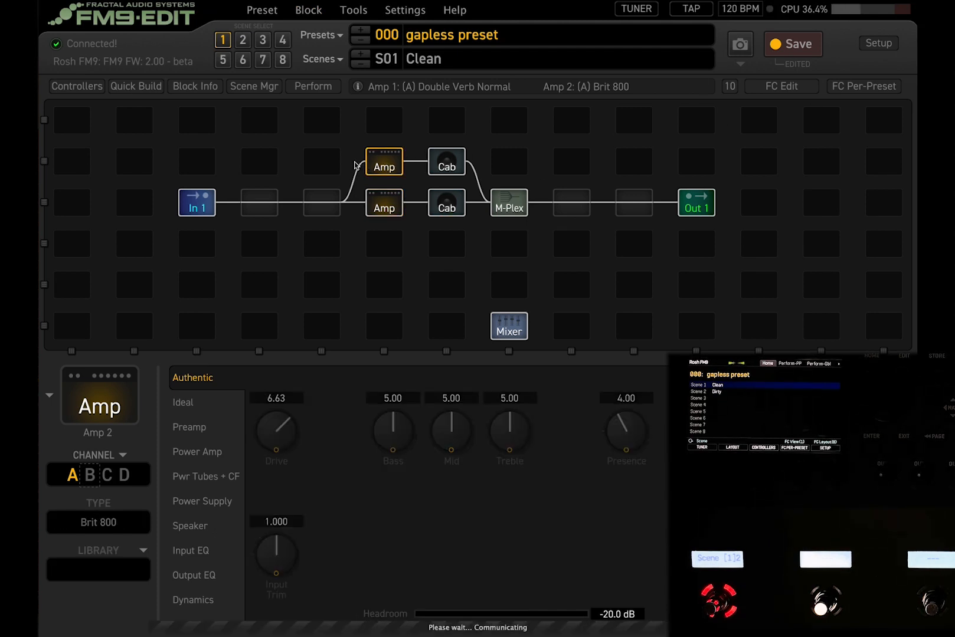
left_click(453, 160)
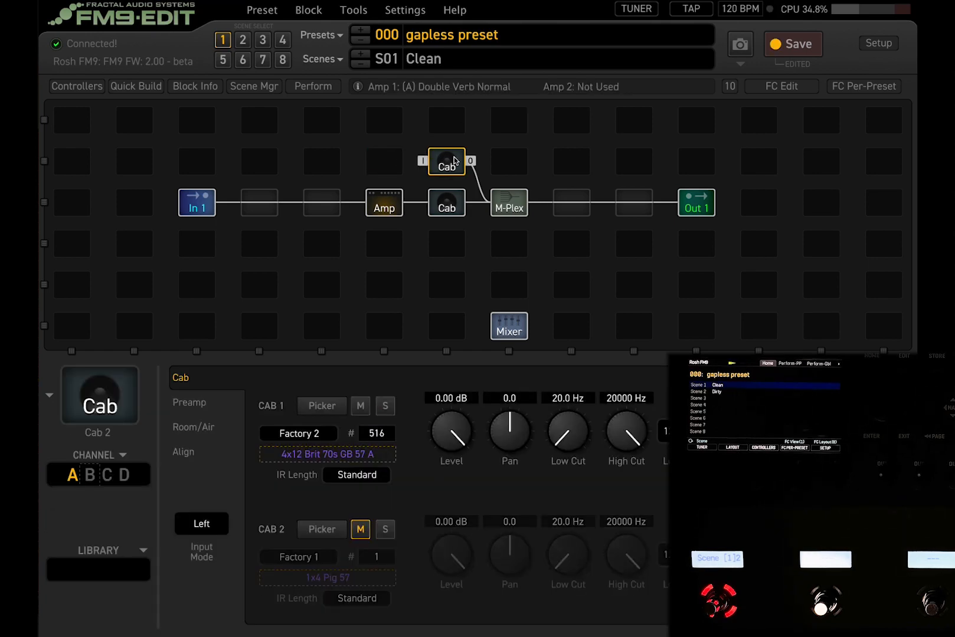
key("Delete")
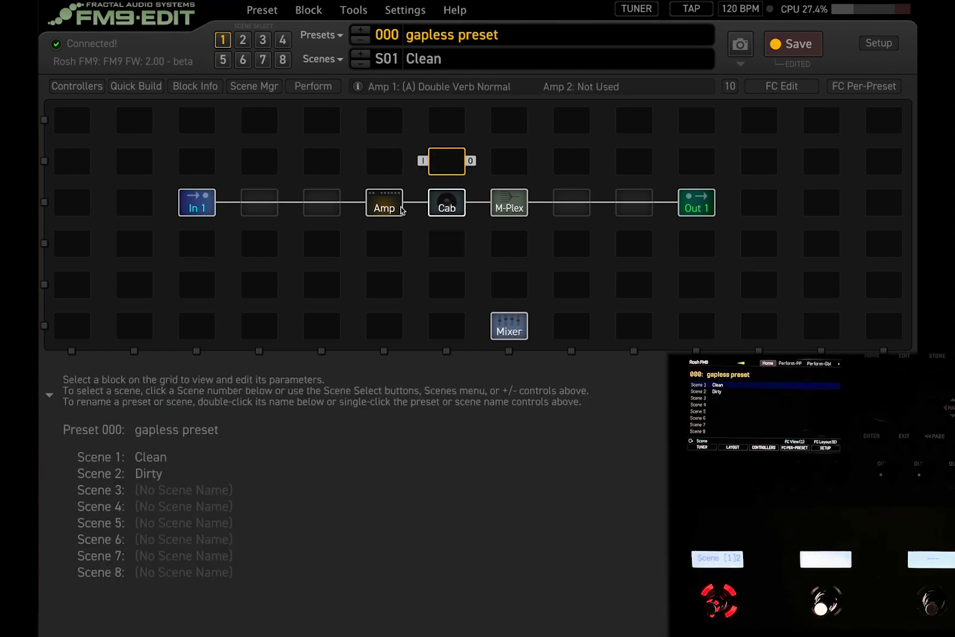
Step: Insert an Amp 2 block in row 2 directly above Amp 1, and delete it again
left_click(382, 166)
right_click(383, 164)
mouse_move(401, 289)
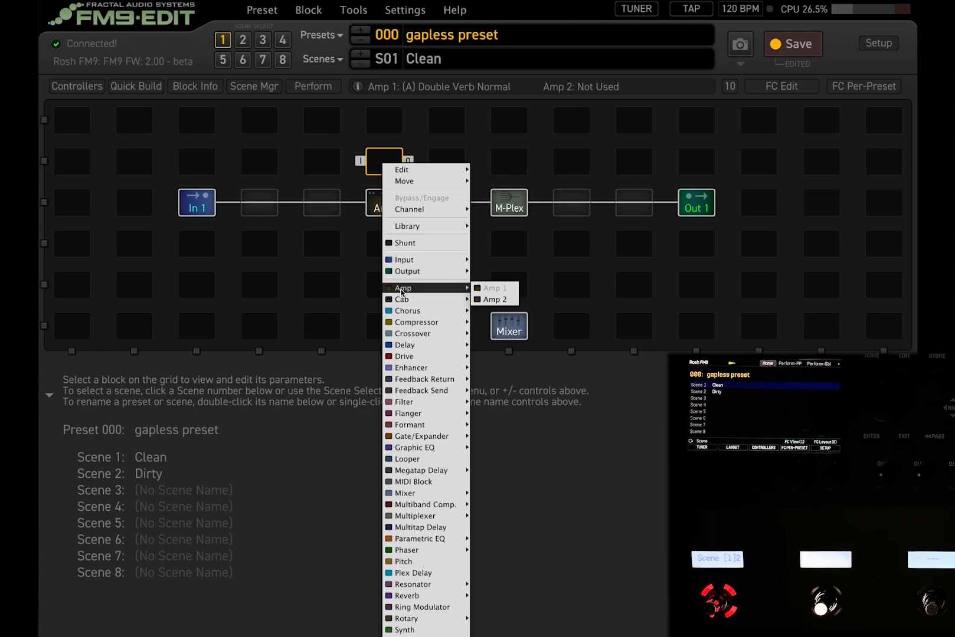
left_click(495, 299)
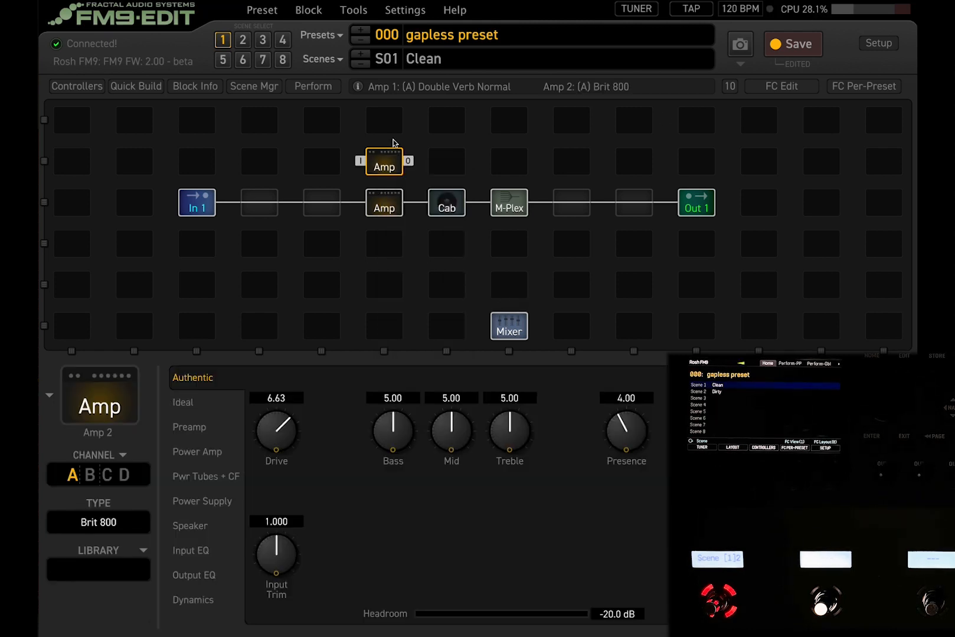
key("Delete")
Step: Insert Amp 2 in the empty row 2 cell above Amp 1, and compare the two Amp blocks
right_click(393, 161)
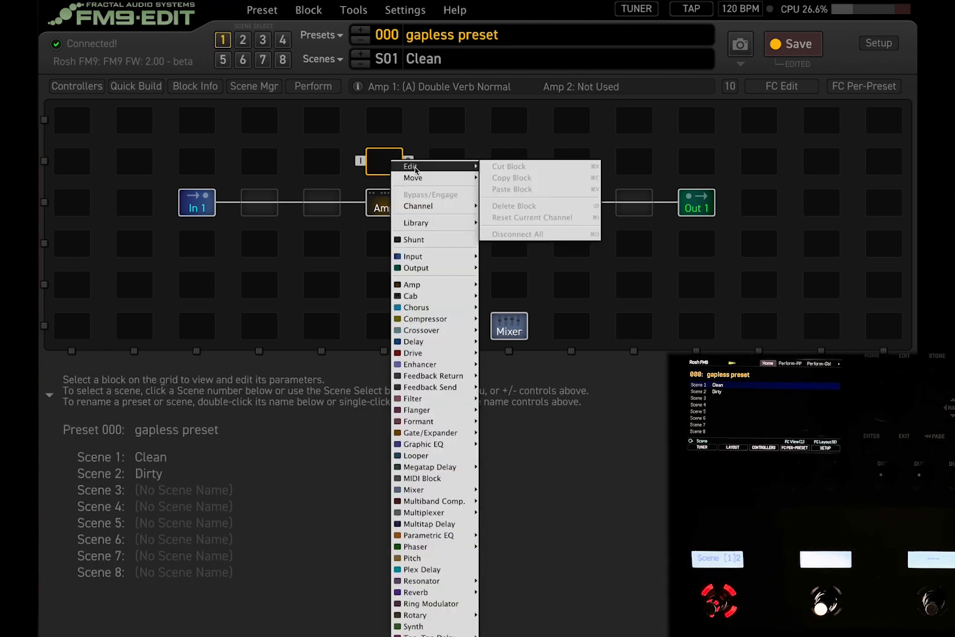
mouse_move(466, 285)
left_click(503, 297)
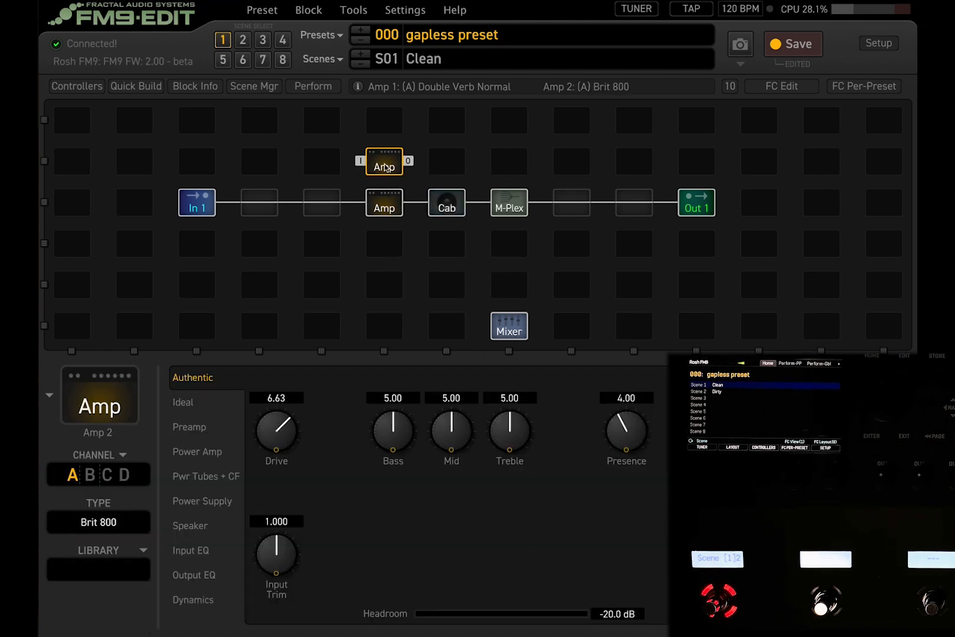
left_click(390, 207)
left_click(380, 165)
left_click(384, 192)
left_click(380, 166)
left_click(383, 205)
left_click(386, 168)
Step: Insert a Cab 2 block in row 2 beside Amp 2, and delete it again
left_click(444, 163)
right_click(429, 150)
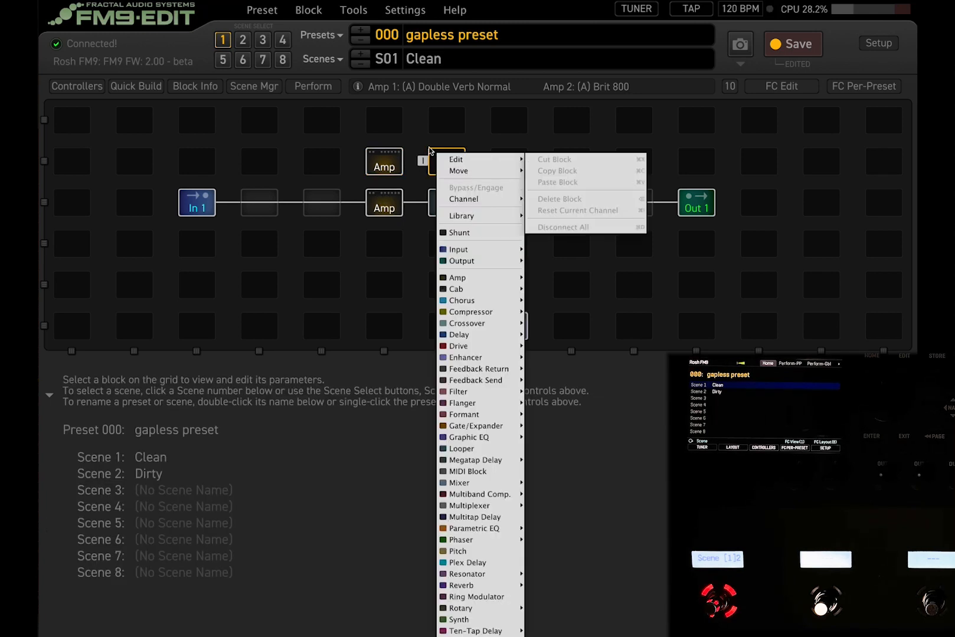
left_click(543, 301)
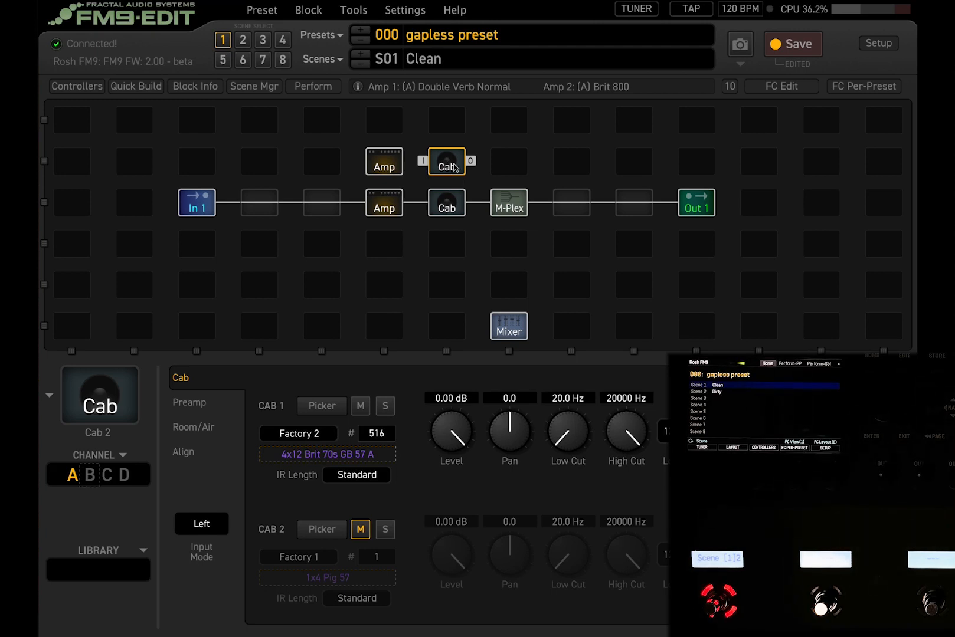
key("Delete")
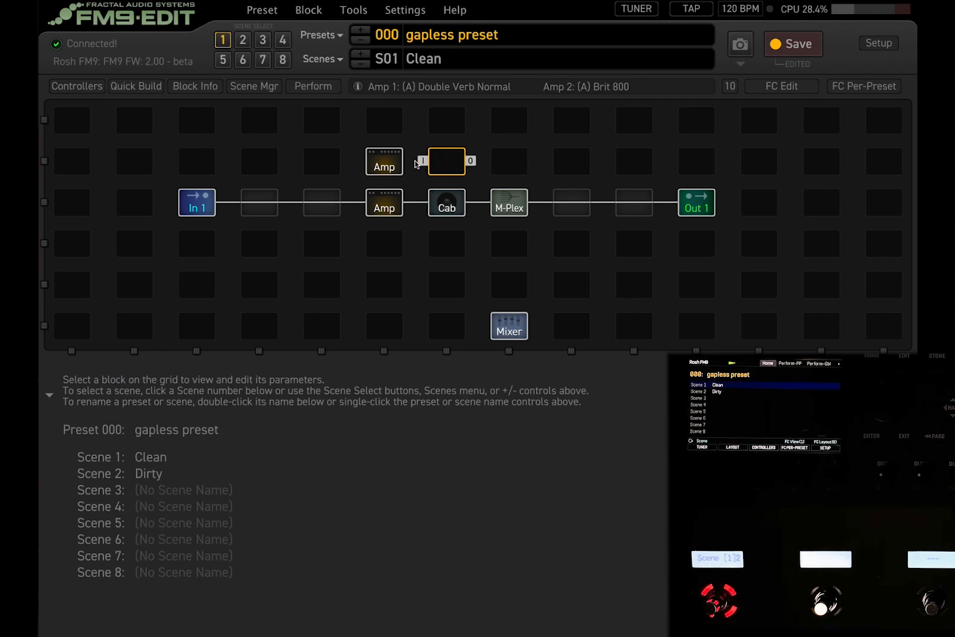
Step: Wire Amp 2 parallel to Amp 1, from the shunt before Amp 1 into Cab 1, and review both amps and the shared cab
left_click_drag(416, 164, 423, 201)
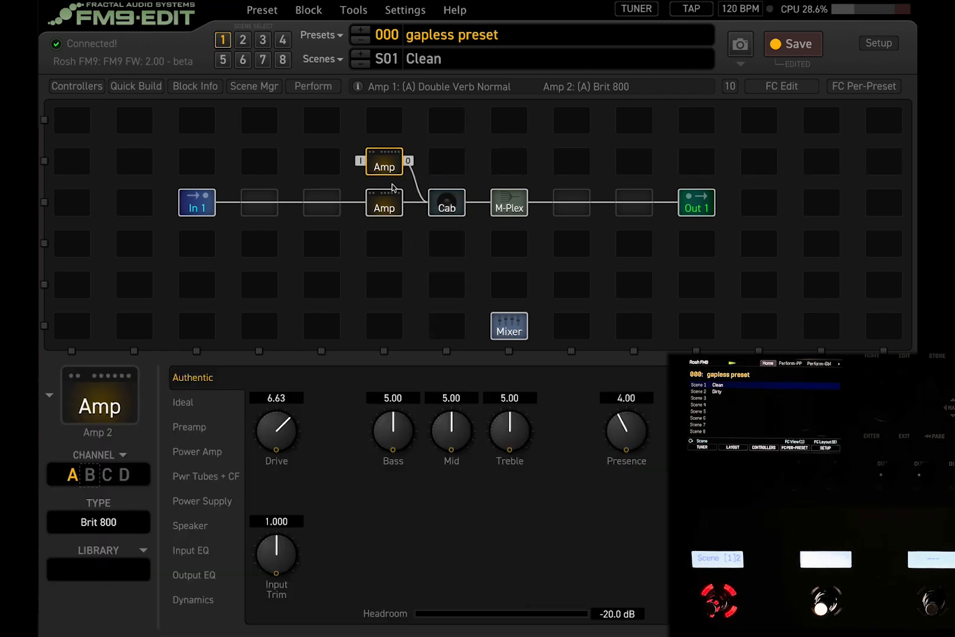
left_click_drag(342, 203, 359, 162)
left_click(448, 210)
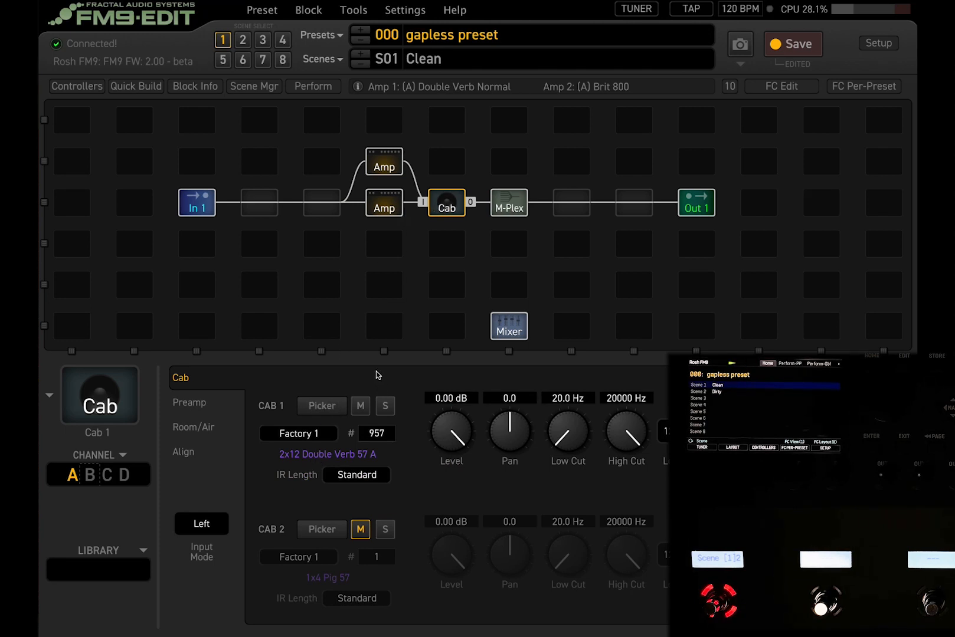
left_click(384, 165)
left_click(394, 204)
left_click(447, 203)
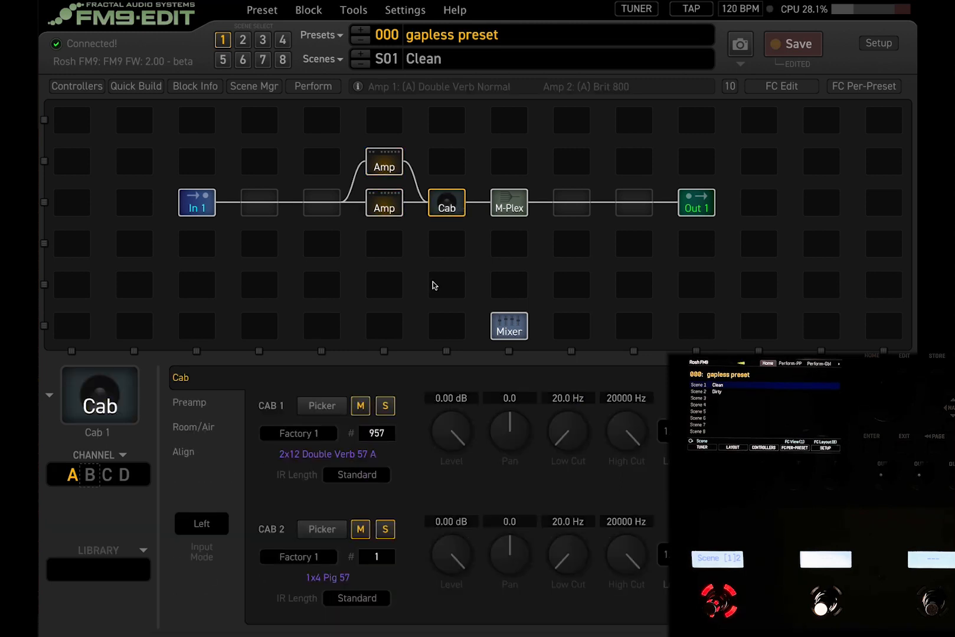